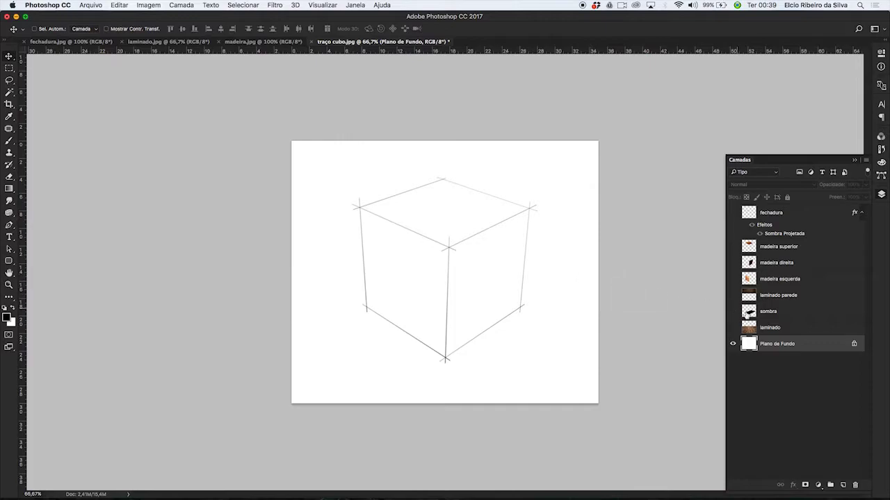
Step: Show every hidden layer of the finished cube composition, from laminado up to fechadura, to preview the result
left_click(733, 327)
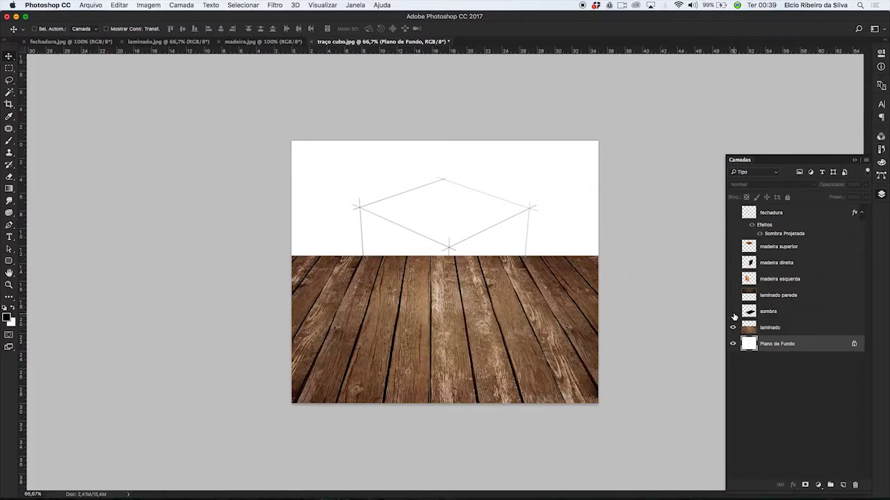
left_click(733, 311)
left_click(733, 296)
left_click(733, 279)
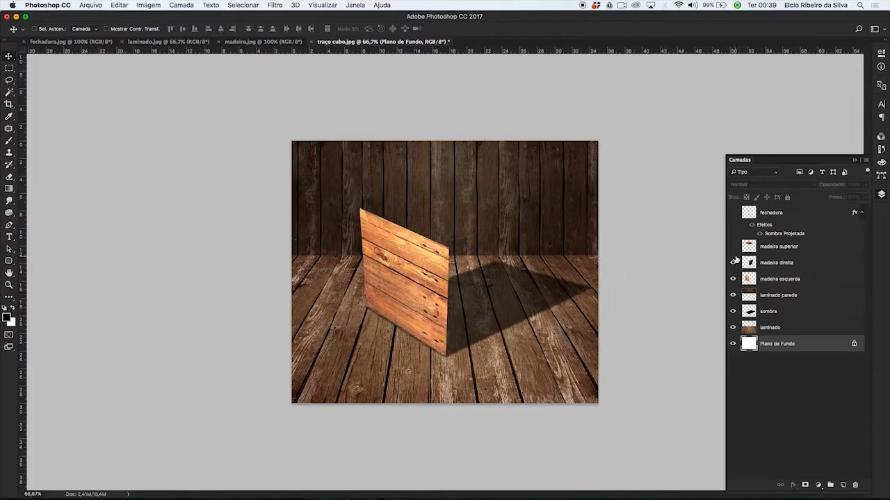
left_click(733, 263)
left_click(732, 247)
left_click(733, 213)
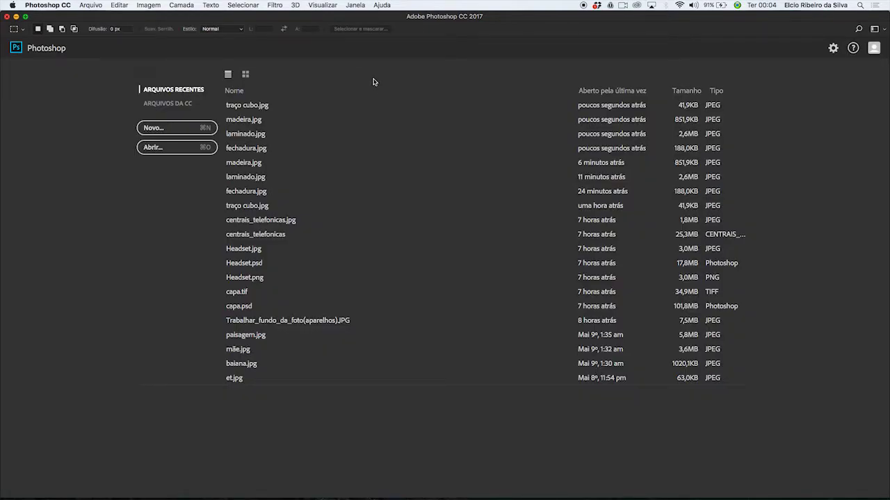
Step: Open fechadura.jpg, laminado.jpg, madeira.jpg and traço cubo.jpg together from the Aula 05 cubo3d folder on the desktop
left_click(94, 6)
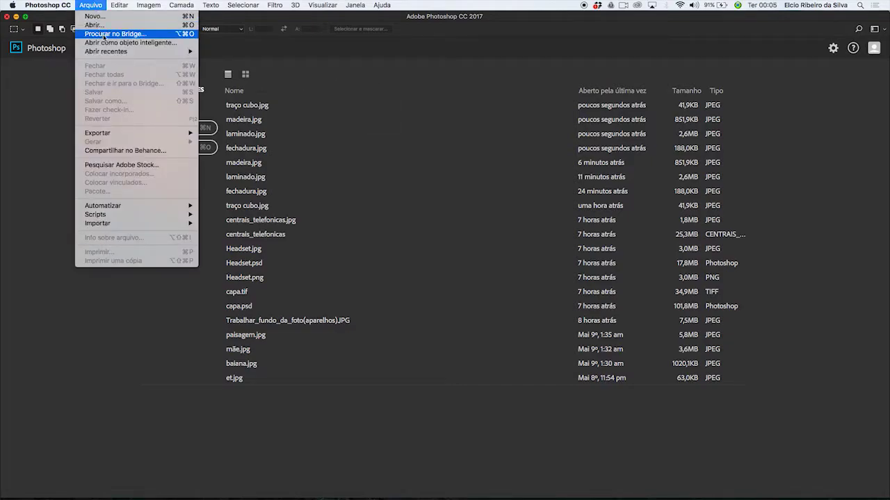
left_click(112, 26)
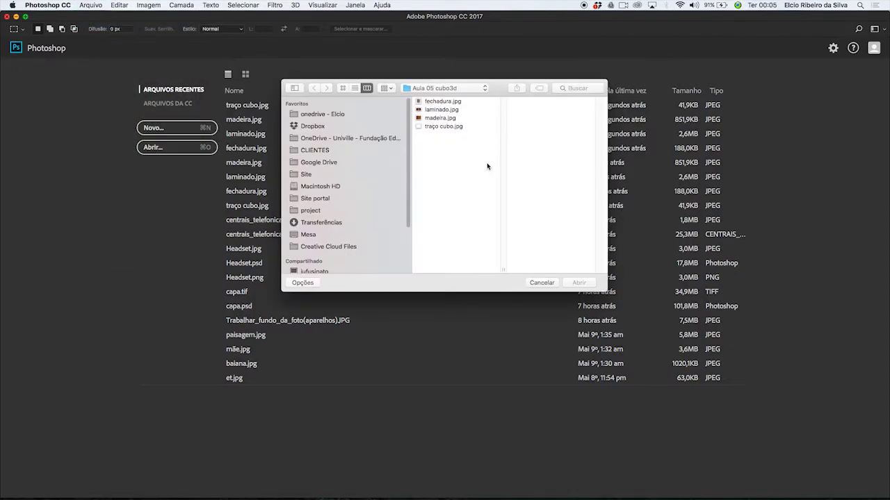
left_click(310, 235)
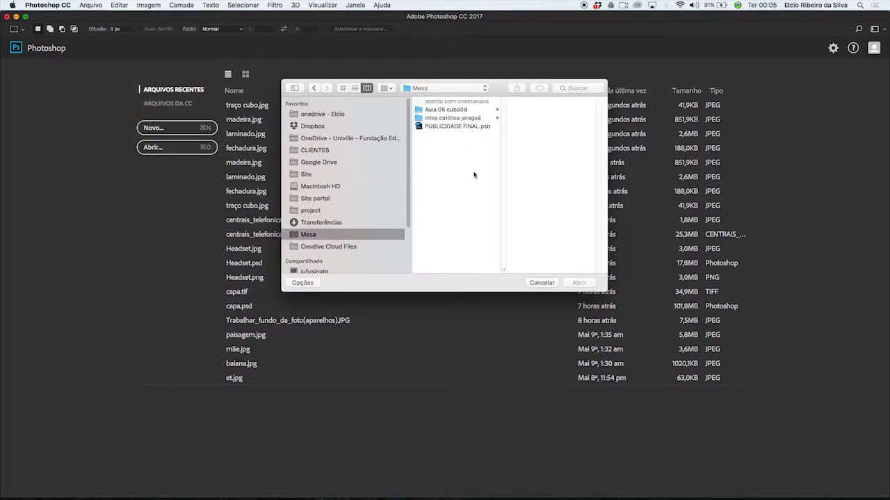
left_click(438, 109)
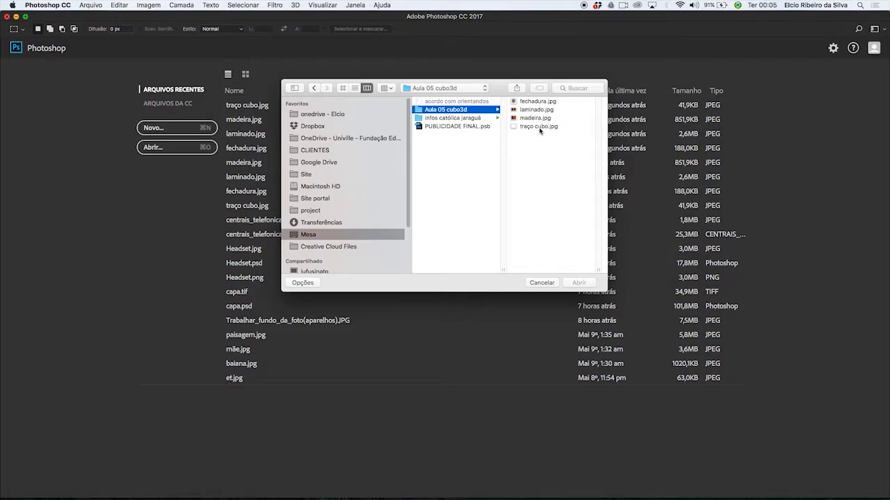
left_click_drag(557, 152, 528, 103)
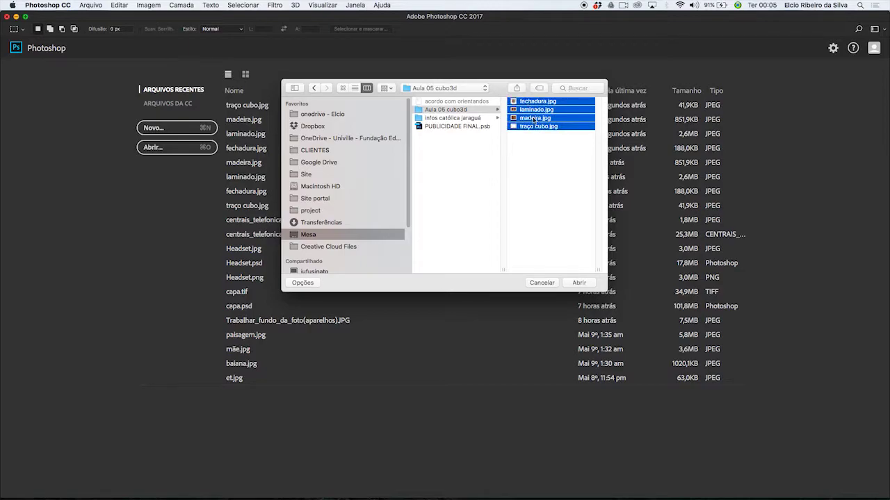
left_click(575, 284)
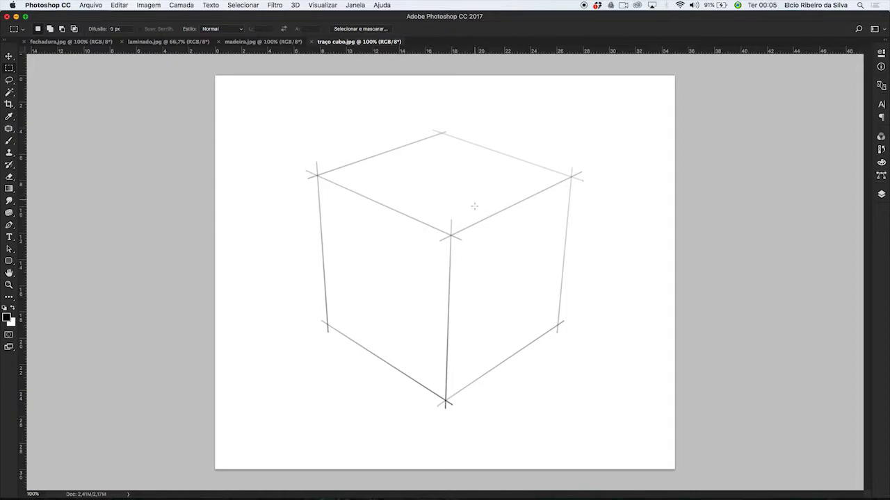
Step: Review the madeira, laminado and fechadura images, ending on the traço cubo drawing
left_click(272, 44)
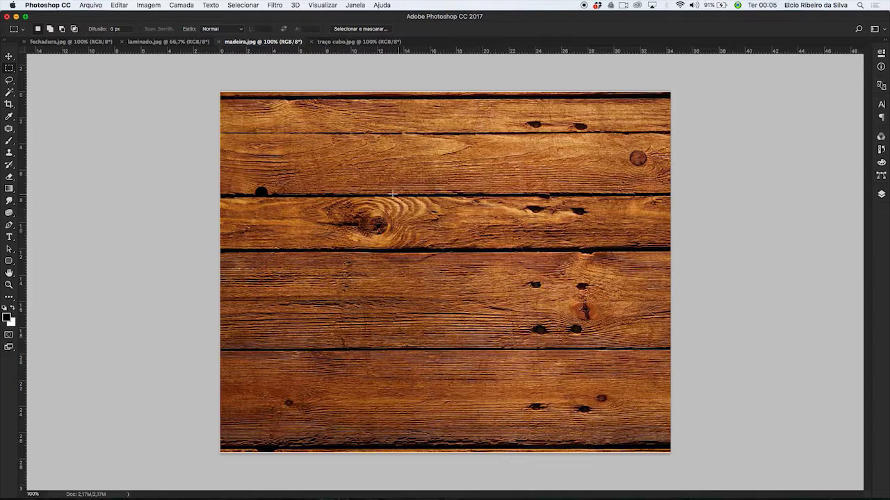
left_click(188, 43)
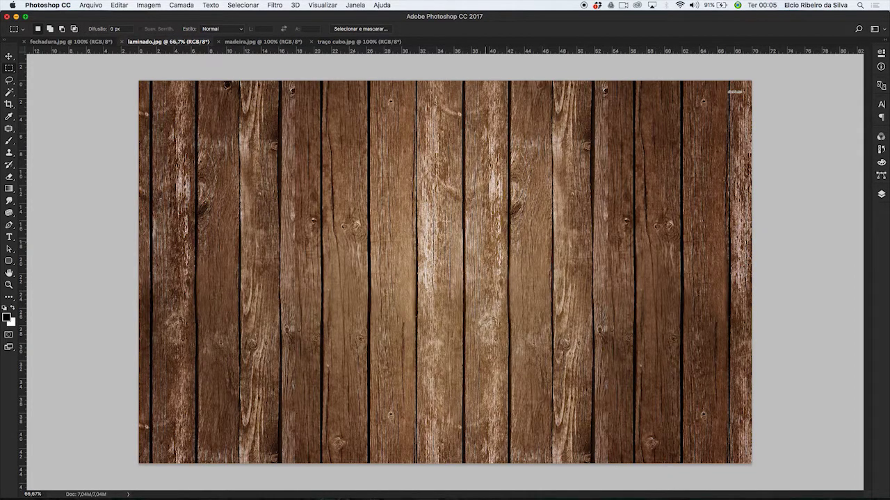
left_click(92, 40)
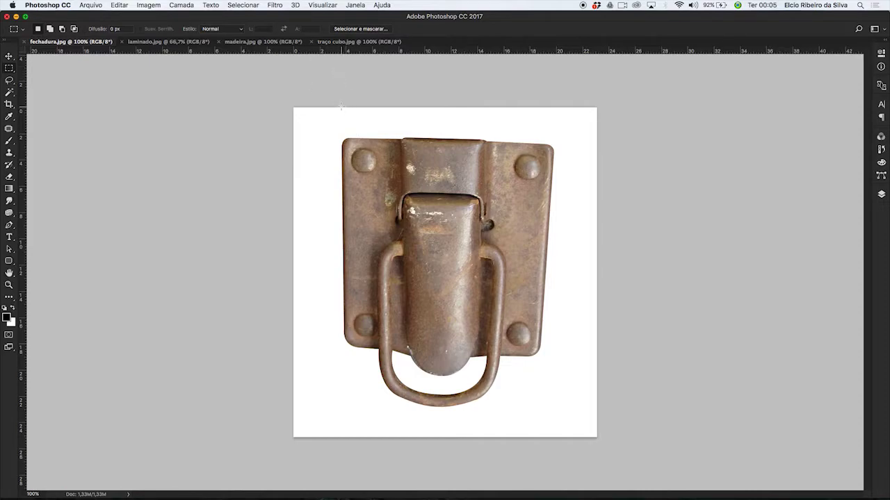
left_click(350, 41)
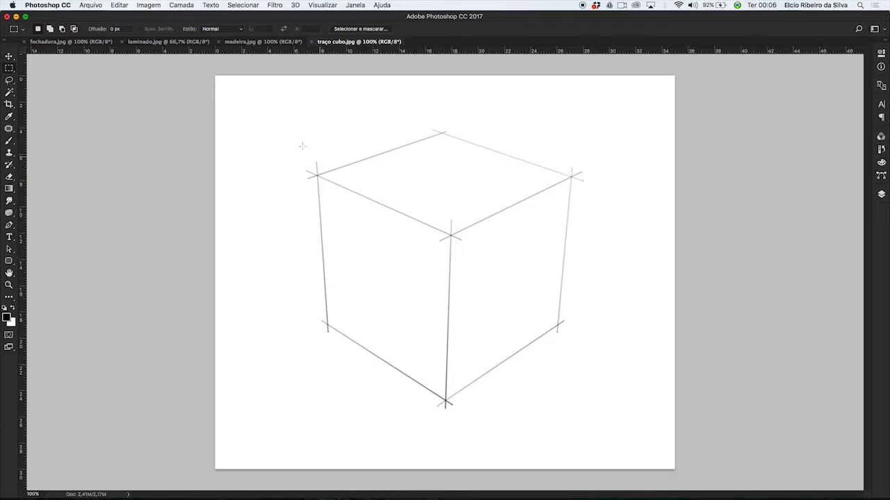
Step: Copy the madeira.jpg wood image into the traço cubo.jpg document with the Move tool, placing it over the cube sketch
left_click(9, 57)
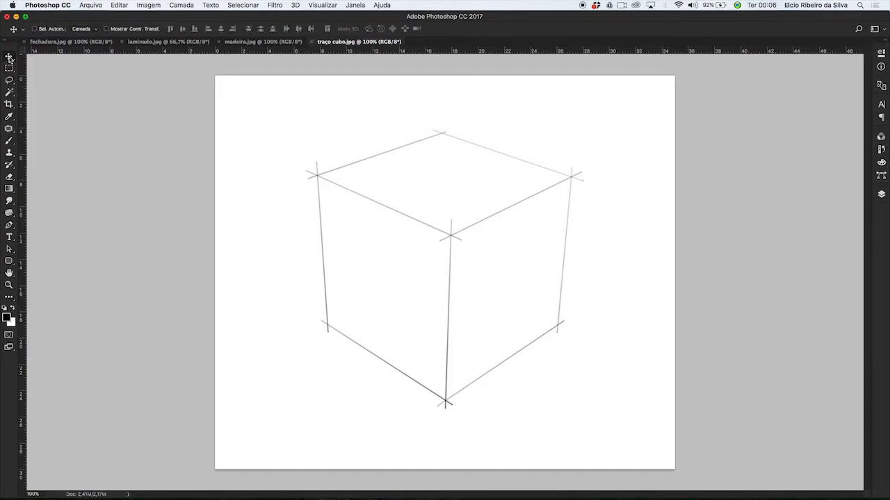
left_click(257, 43)
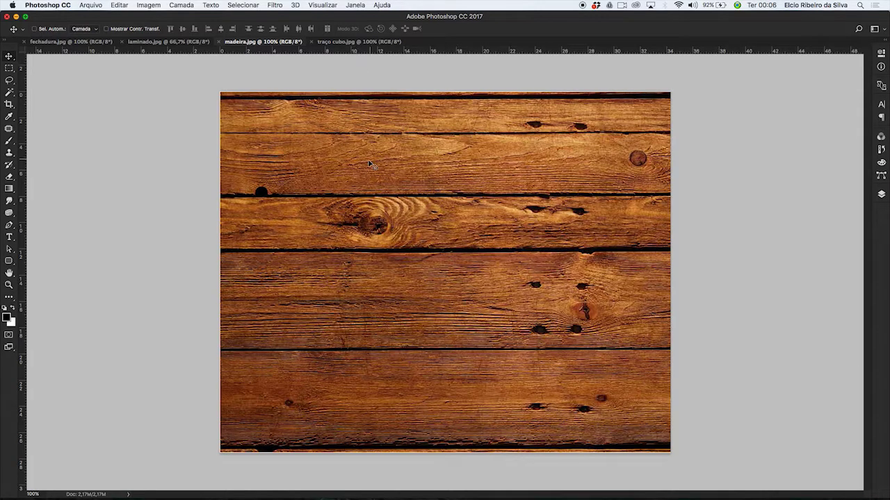
left_click_drag(355, 167, 353, 43)
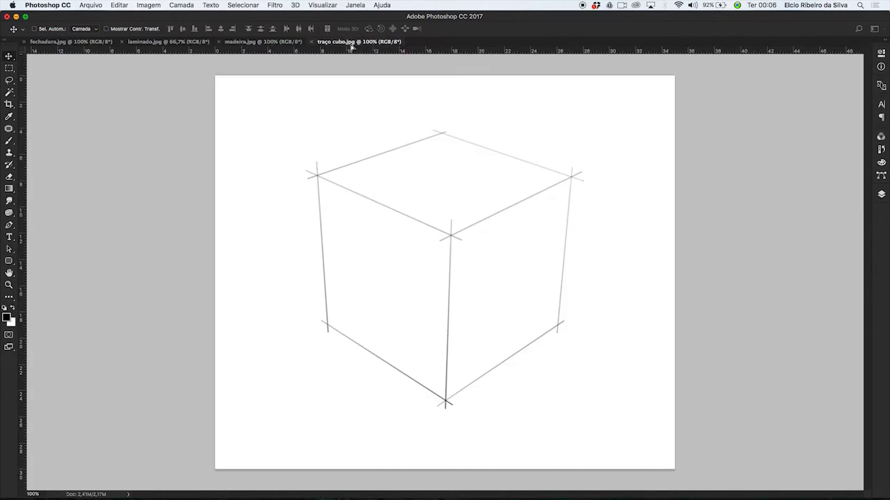
left_click_drag(374, 238, 453, 214)
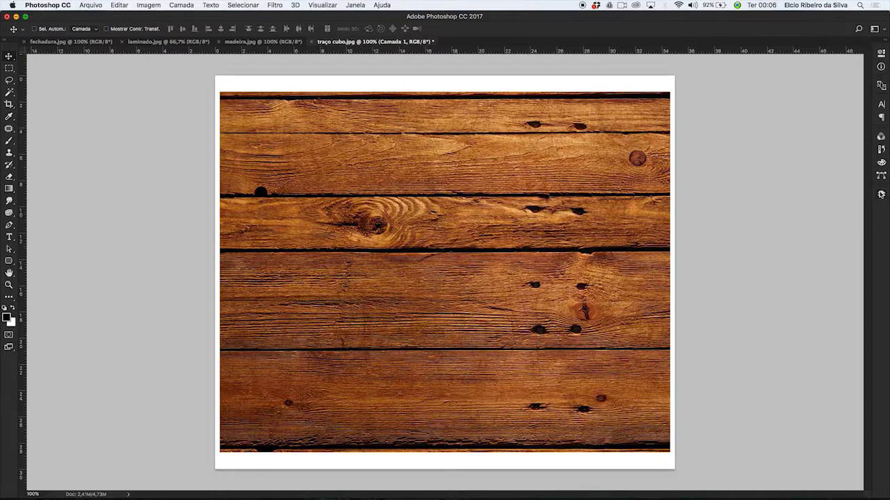
Step: Rename the wood layer as madeira, hiding and showing it to check the cube sketch beneath
left_click(880, 195)
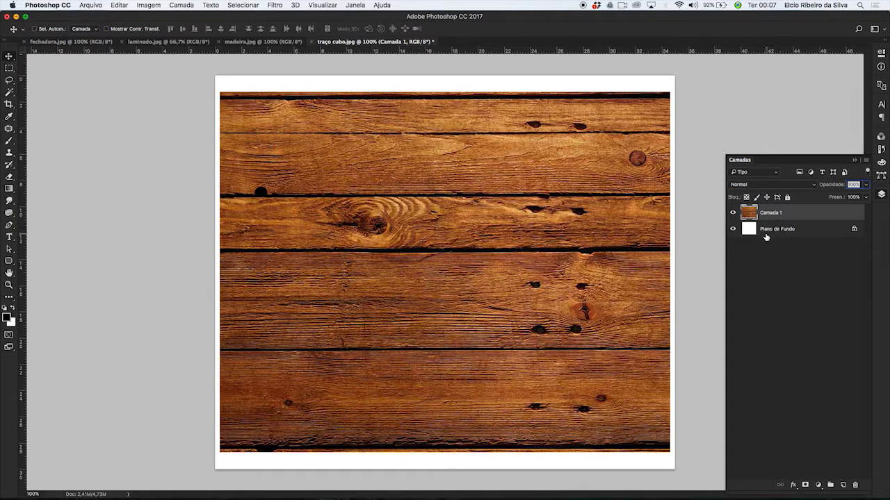
left_click(733, 214)
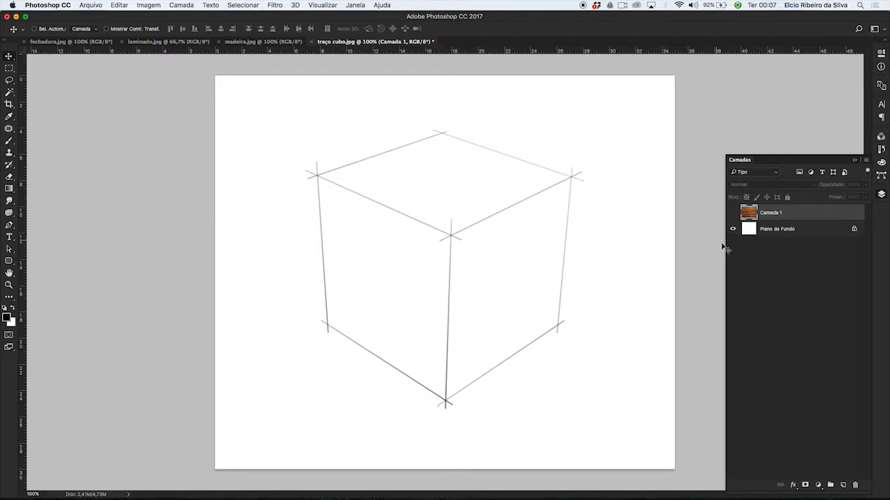
left_click(733, 214)
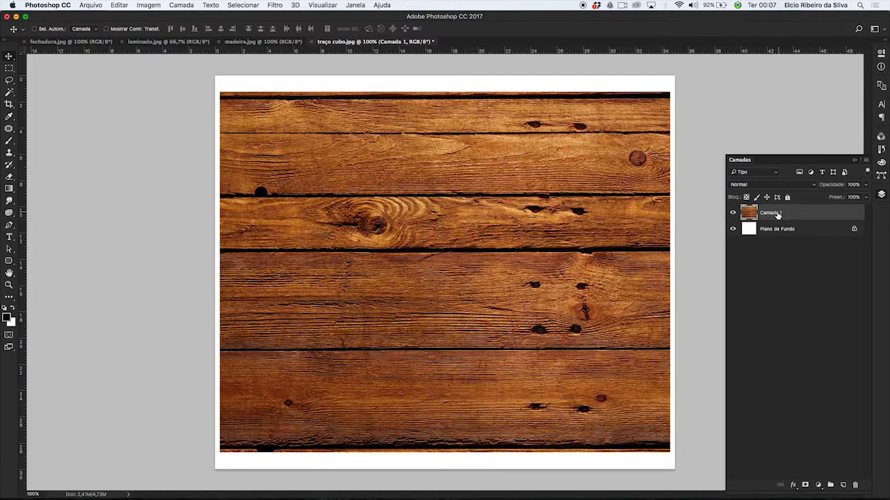
double_click(770, 216)
type("mad")
left_click(796, 214)
left_click(732, 213)
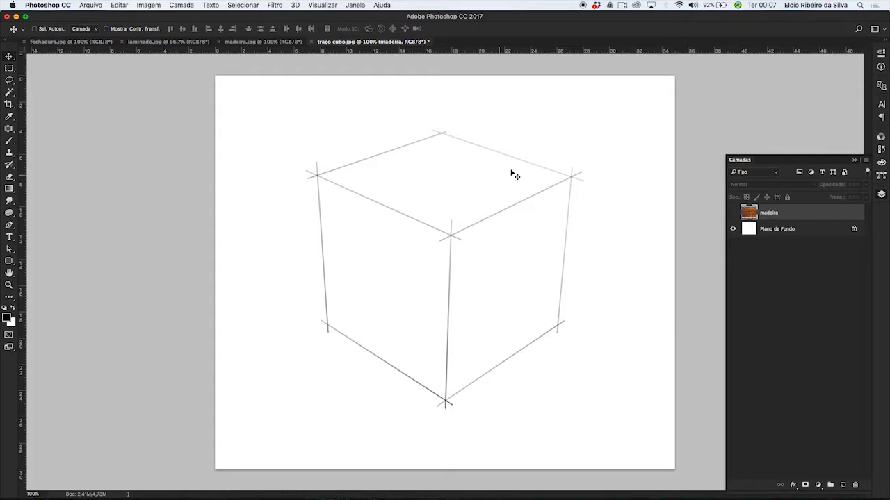
left_click(732, 212)
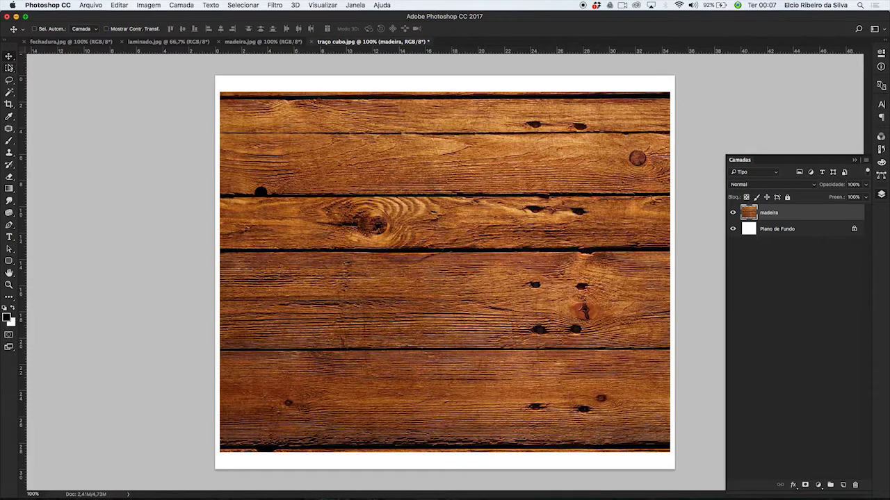
Step: Make a square marquee selection of about 26.6 cm on the wood planks and shift it to the middle of the image
left_click(10, 68)
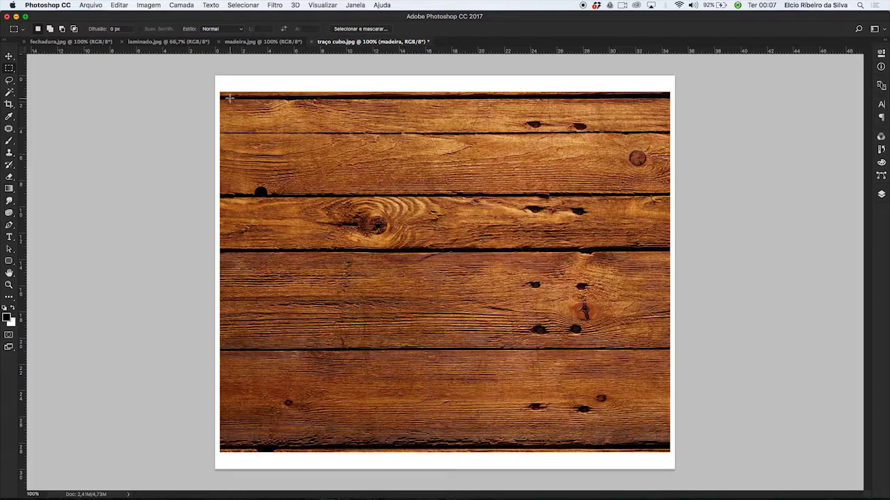
left_click_drag(229, 99, 580, 447)
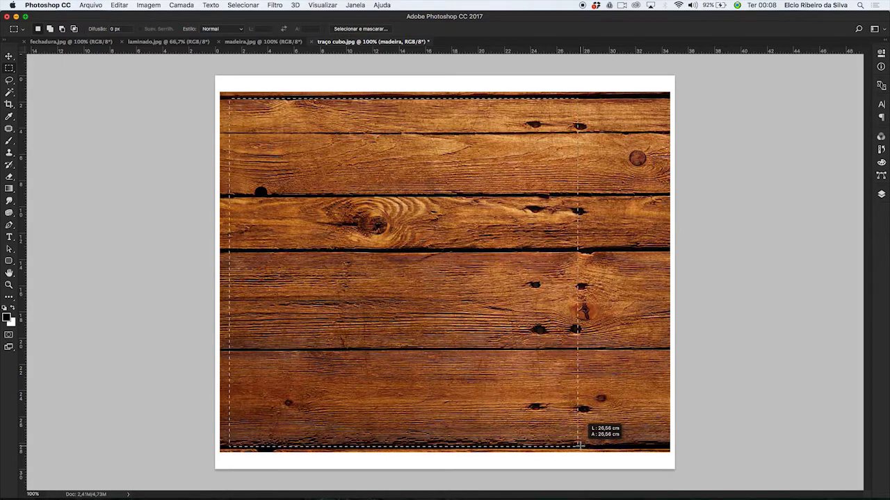
left_click_drag(580, 447, 581, 447)
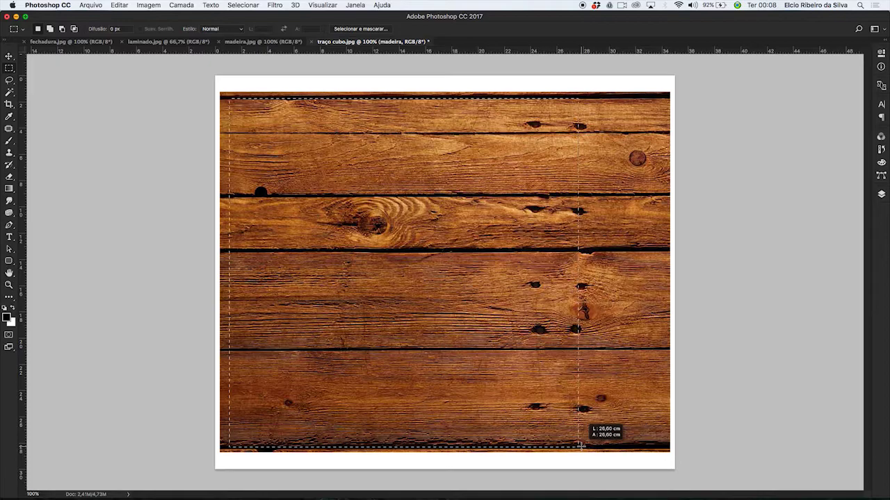
left_click_drag(581, 446, 581, 446)
left_click_drag(581, 446, 579, 446)
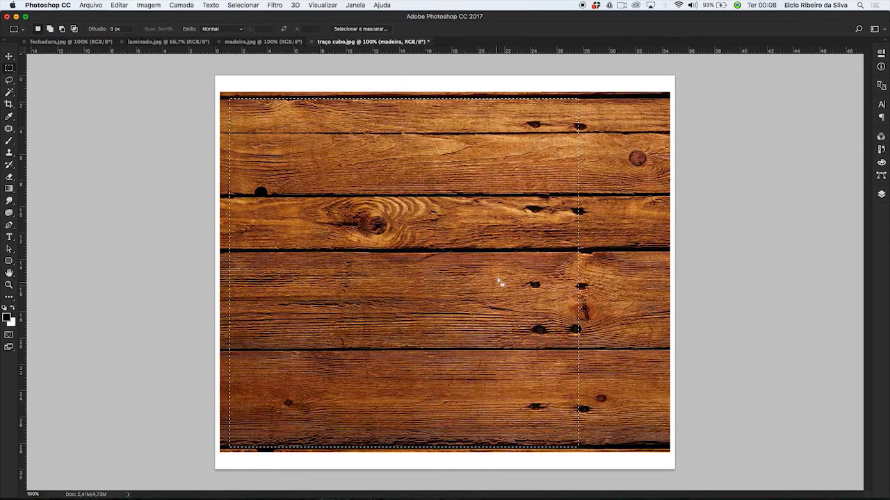
left_click_drag(514, 313, 556, 313)
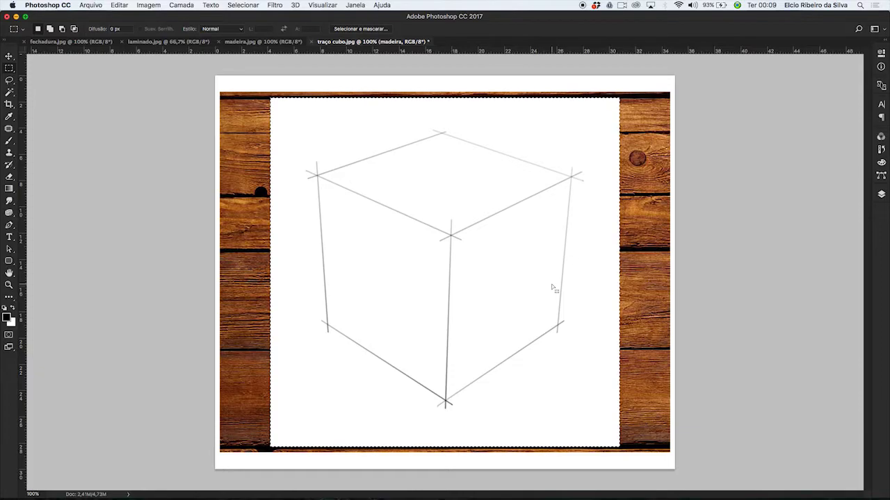
Step: Trim the madeira layer to the square by inverting the selection and deleting the surrounding wood, ending with nothing selected
key("Delete")
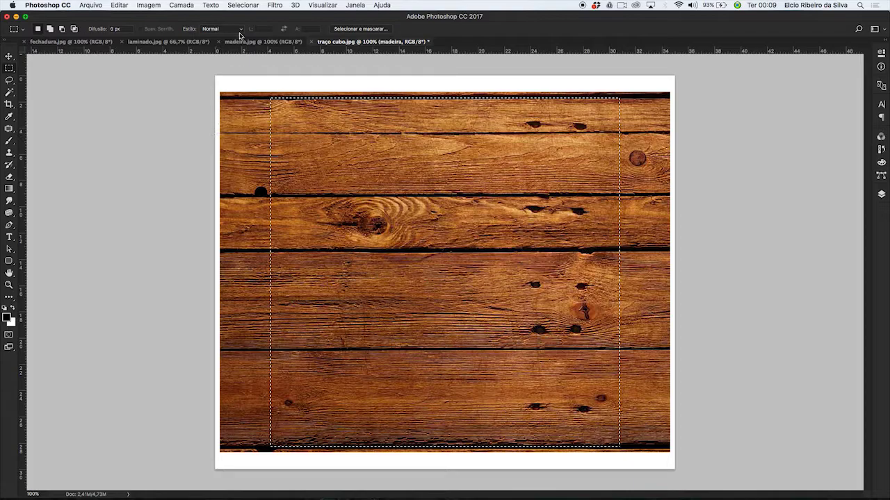
left_click(248, 5)
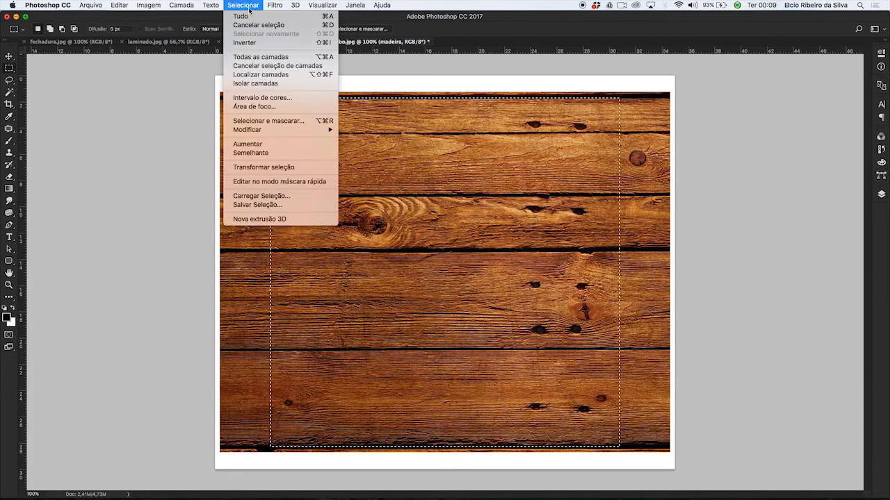
left_click(256, 43)
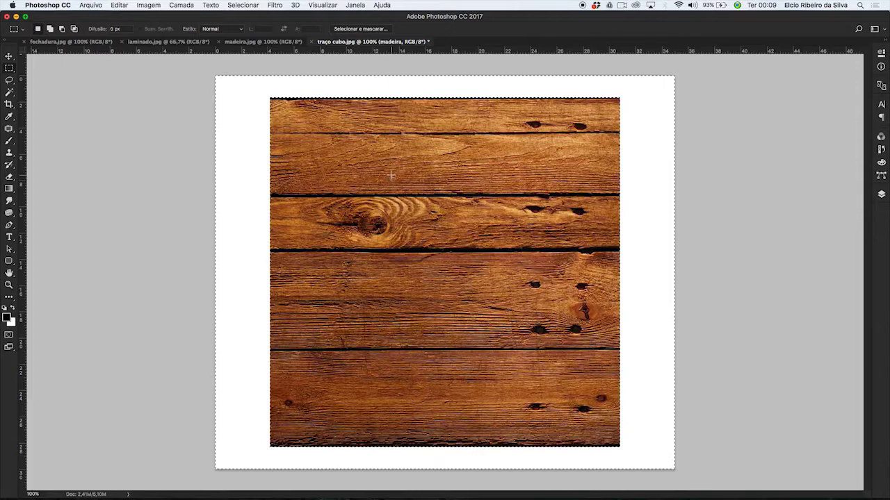
left_click(247, 7)
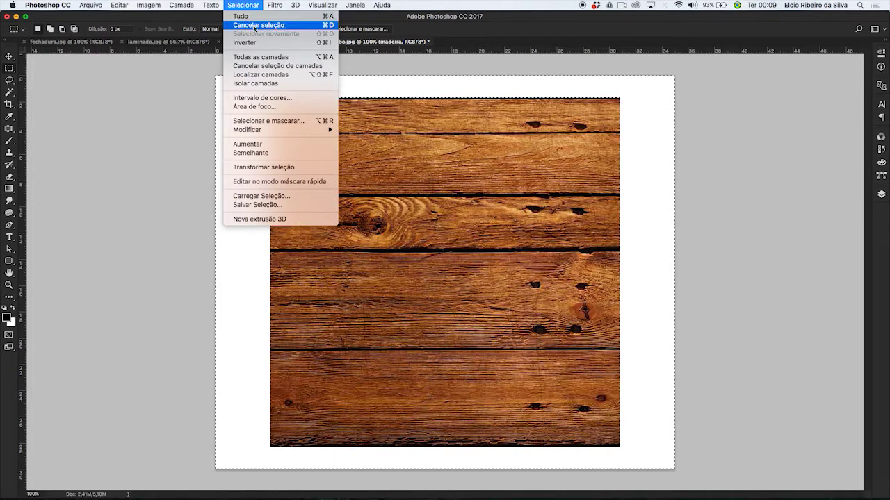
left_click(254, 26)
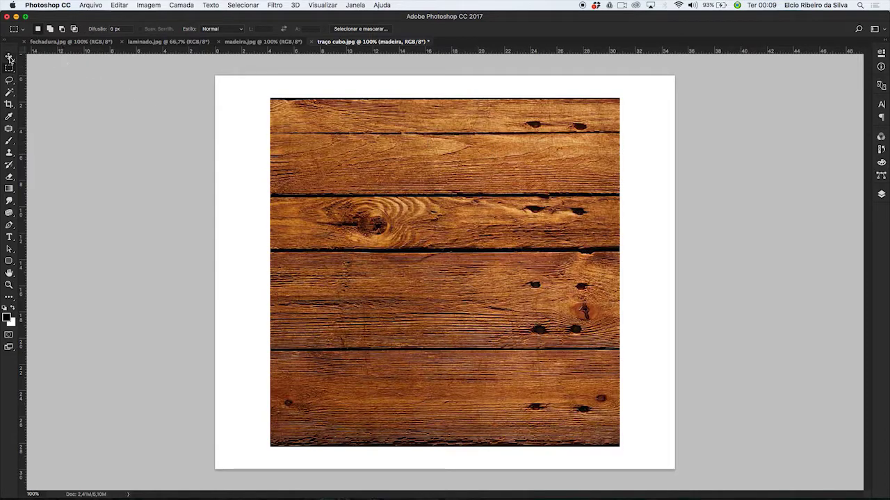
Step: Move the wood square slightly to the right and duplicate the madeira layer
left_click(9, 55)
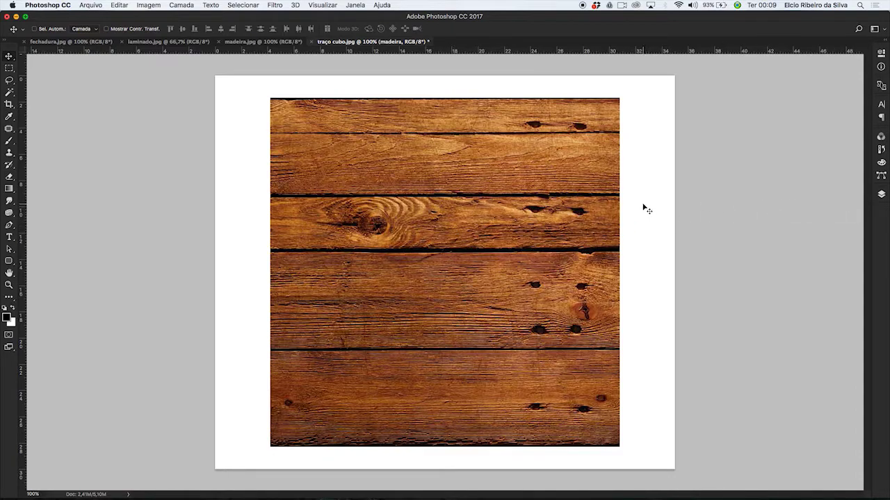
mouse_move(591, 238)
left_mouse_down()
mouse_move(541, 254)
mouse_move(604, 229)
mouse_move(597, 238)
left_mouse_up()
left_click(881, 195)
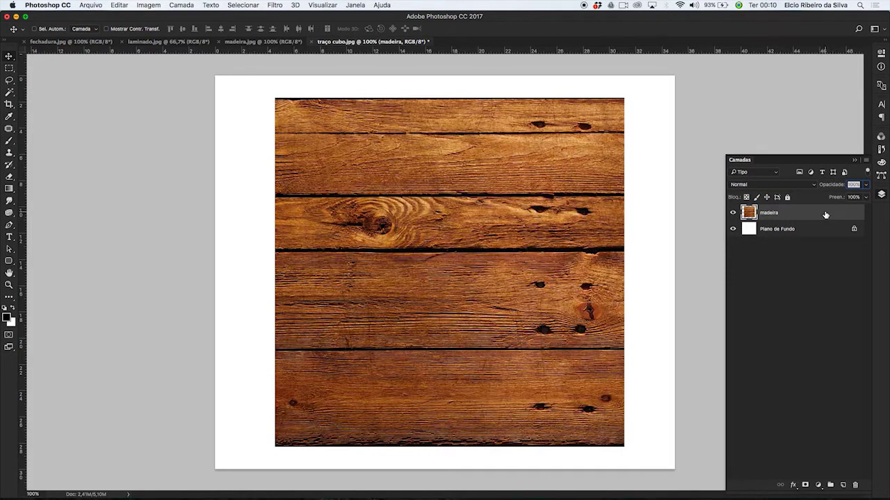
left_click_drag(825, 214, 844, 486)
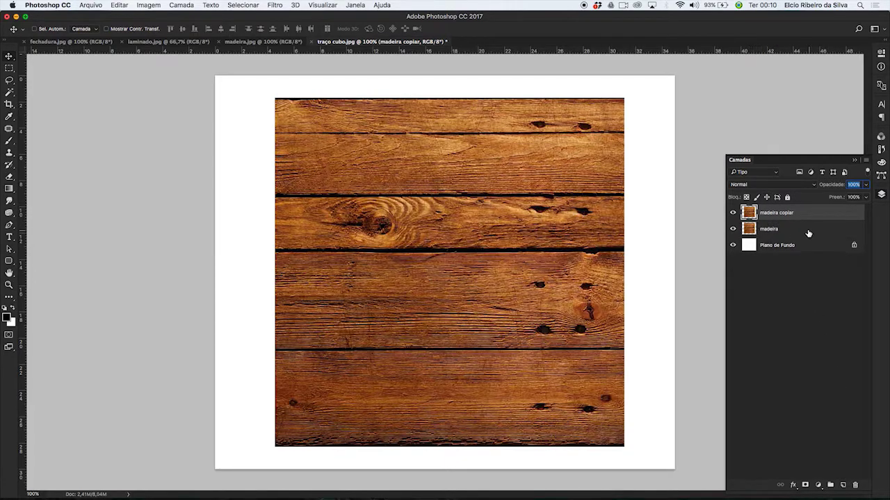
Step: Duplicate the madeira copiar layer and rename the original madeira layer as madeira esquerda
left_click_drag(773, 214, 842, 484)
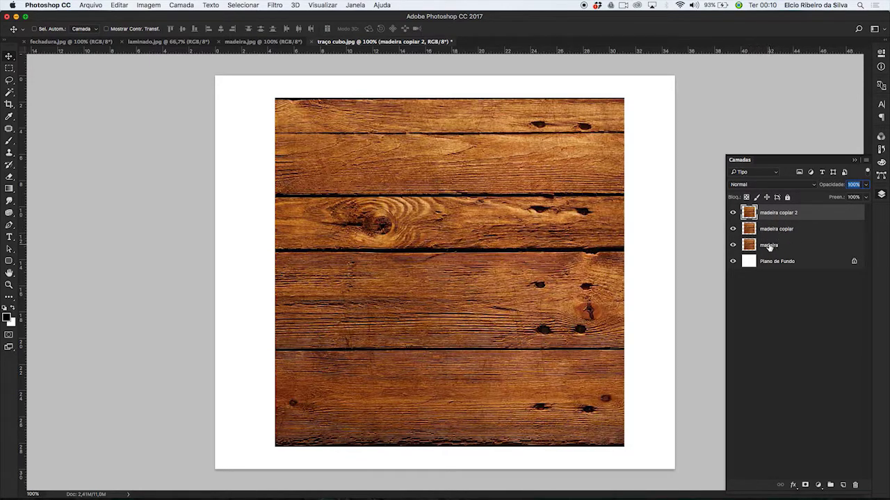
left_click(770, 246)
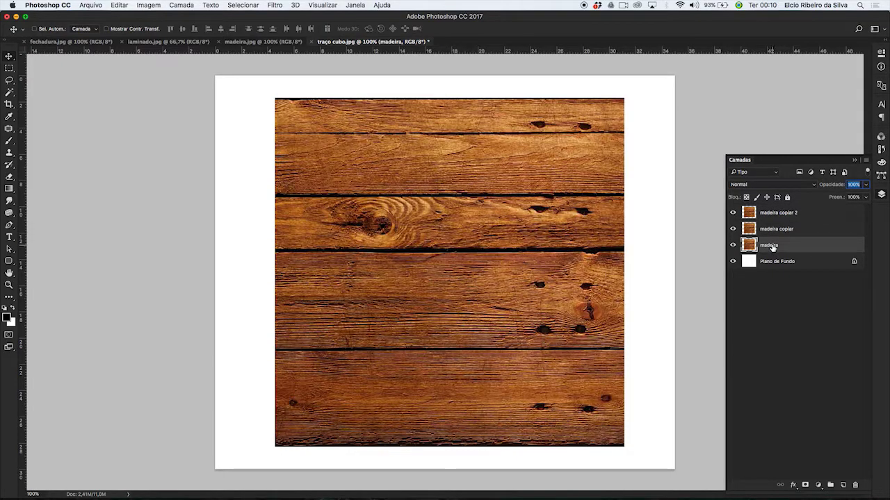
double_click(770, 246)
left_click(779, 246)
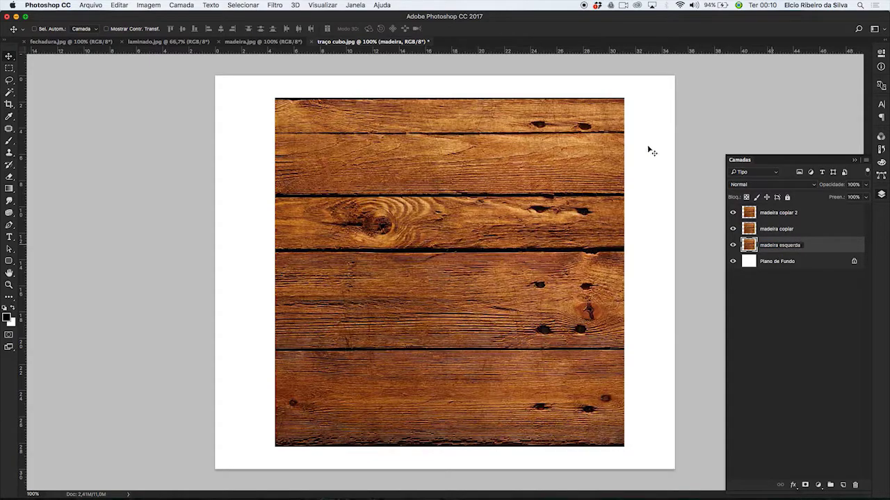
Step: Rename the madeira copiar layer as madeira direita
left_click(773, 232)
double_click(774, 230)
left_click(780, 228)
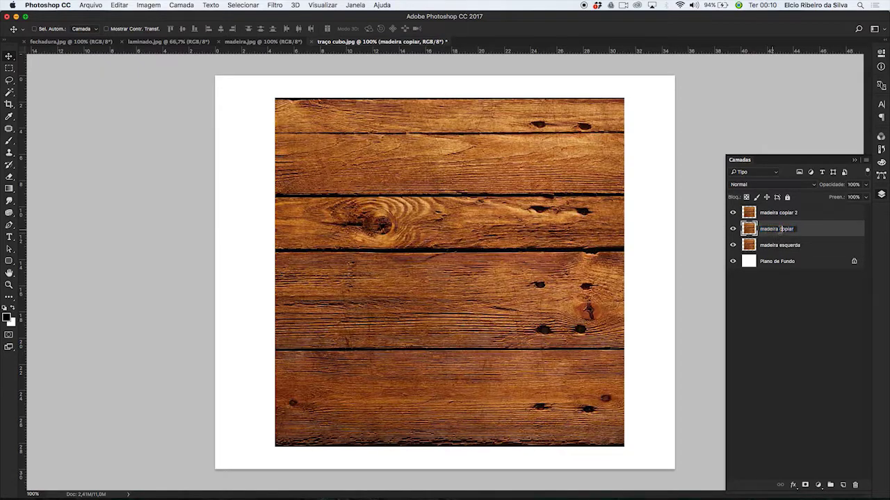
left_click_drag(779, 229, 799, 228)
type("direita")
Step: Rename the madeira copiar 2 layer as madeira superior
left_click(771, 214)
double_click(780, 213)
left_click(781, 213)
left_click_drag(779, 214, 809, 214)
type("superi")
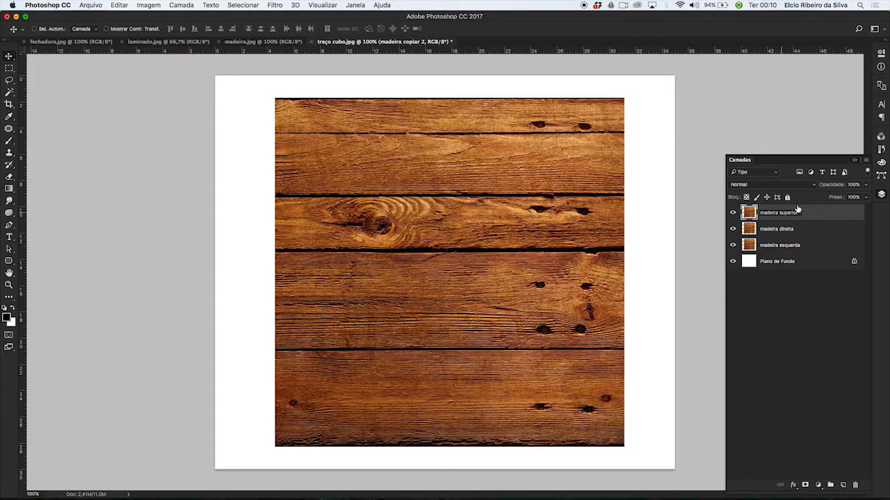
key("Return")
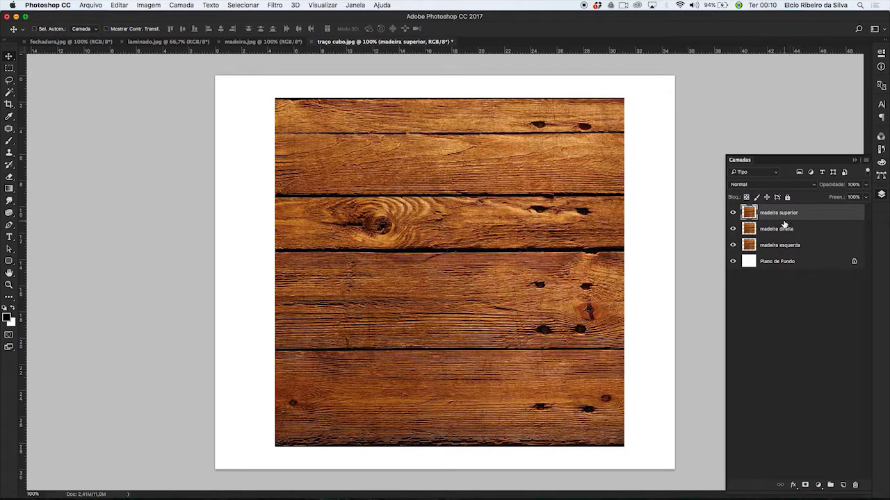
Step: Hide the madeira superior and madeira direita layers, and roughly distort madeira esquerda by pulling its four corners in around the cube's left face
left_click(733, 213)
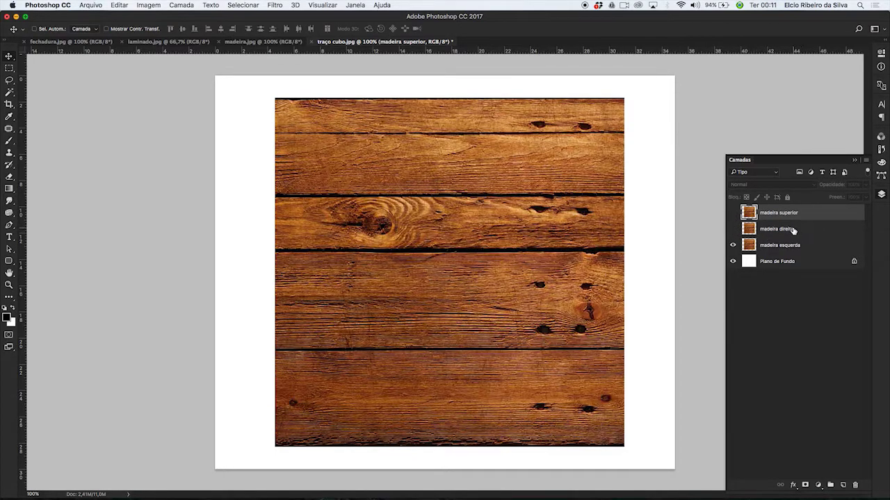
left_click(787, 247)
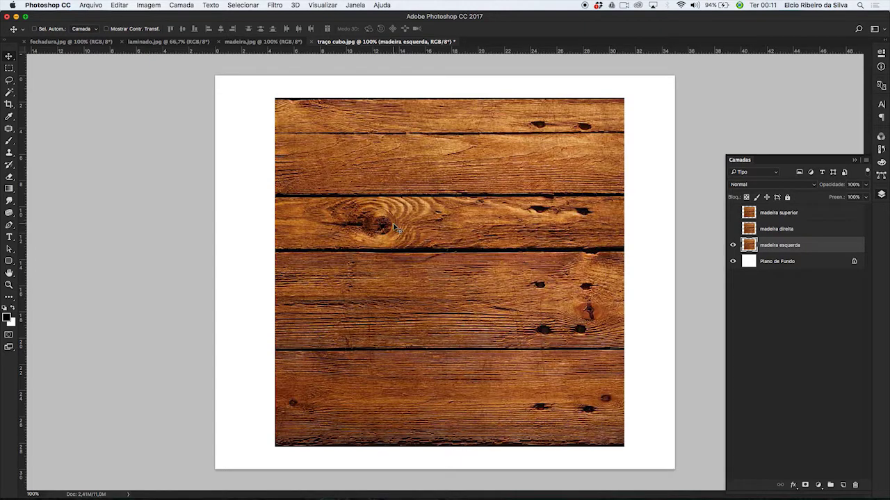
key("super+t")
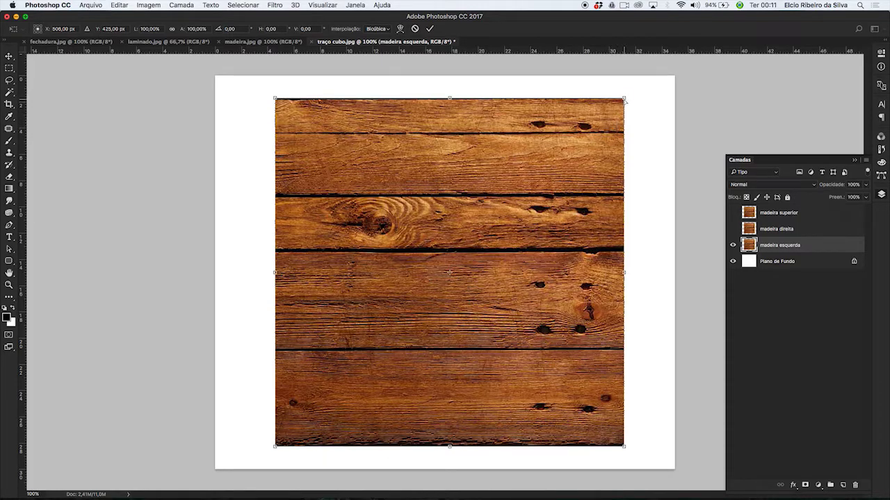
left_click_drag(624, 99, 535, 252)
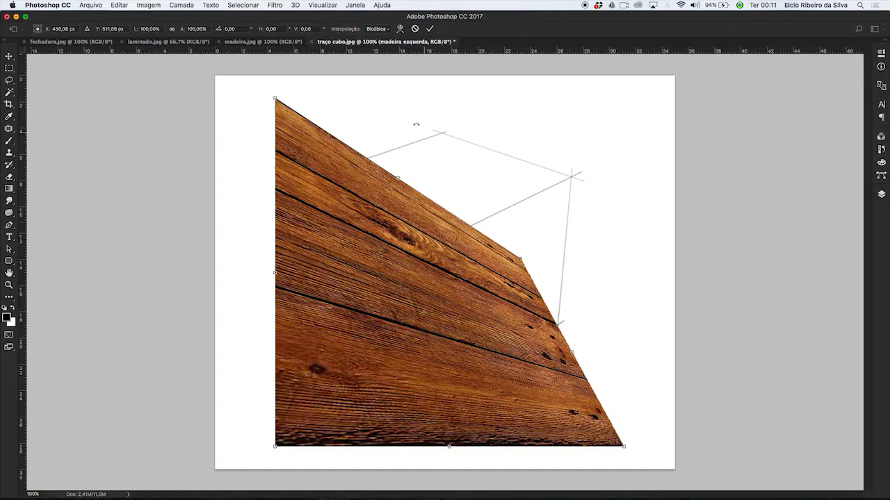
left_click_drag(276, 99, 337, 226)
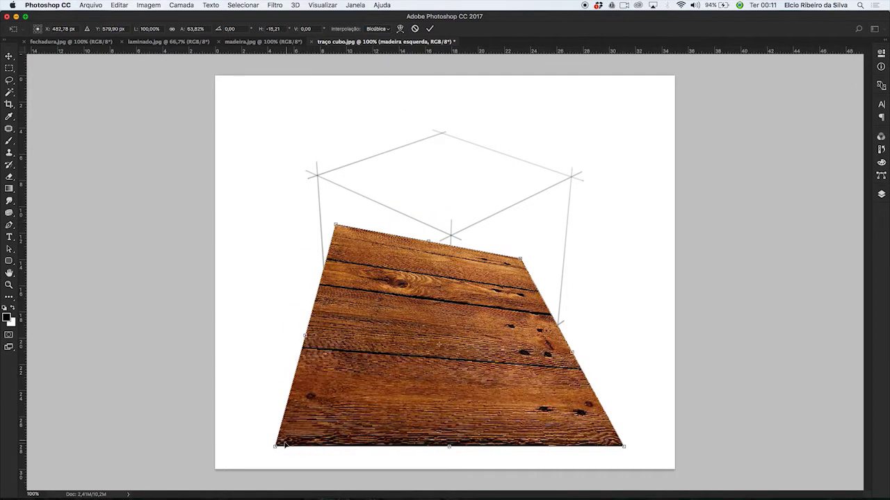
left_click_drag(275, 446, 287, 349)
left_click_drag(624, 447, 523, 438)
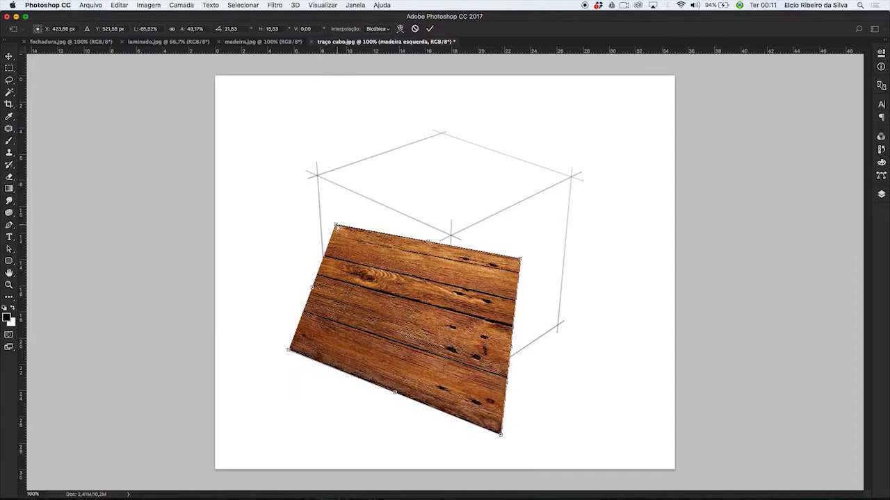
Step: Distort the madeira esquerda wood so its four corners meet the corners of the sketched cube's left face
left_click_drag(335, 226, 318, 178)
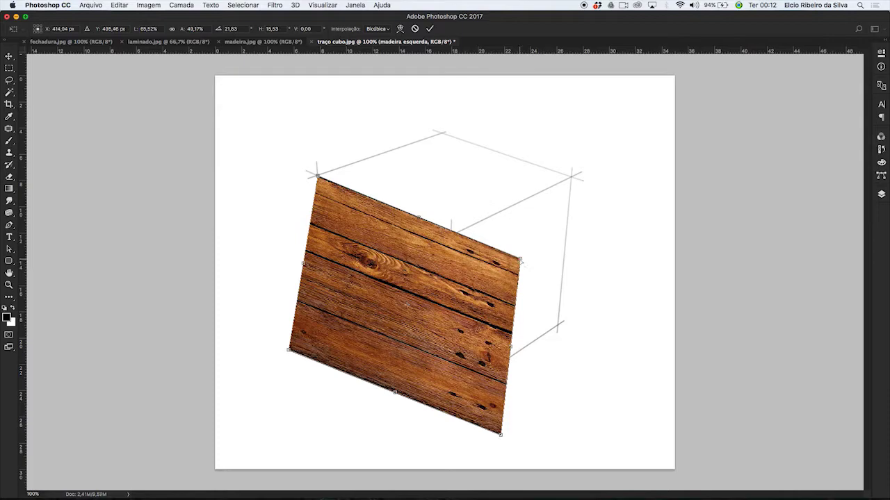
left_click_drag(519, 260, 452, 236)
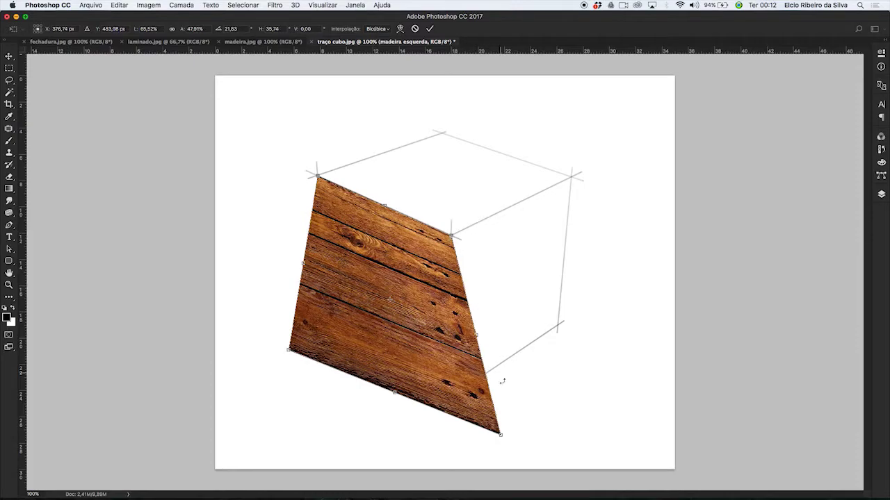
left_click_drag(501, 436, 446, 401)
left_click_drag(289, 351, 328, 327)
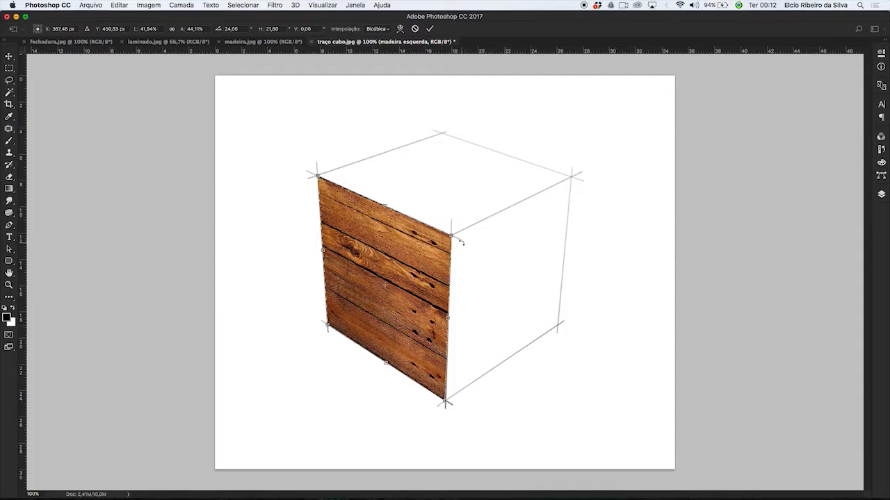
Step: Fine-tune the two upper corners of the madeira esquerda wood onto the sketch line crossings at 300% zoom
key("super+plus")
key("super+plus")
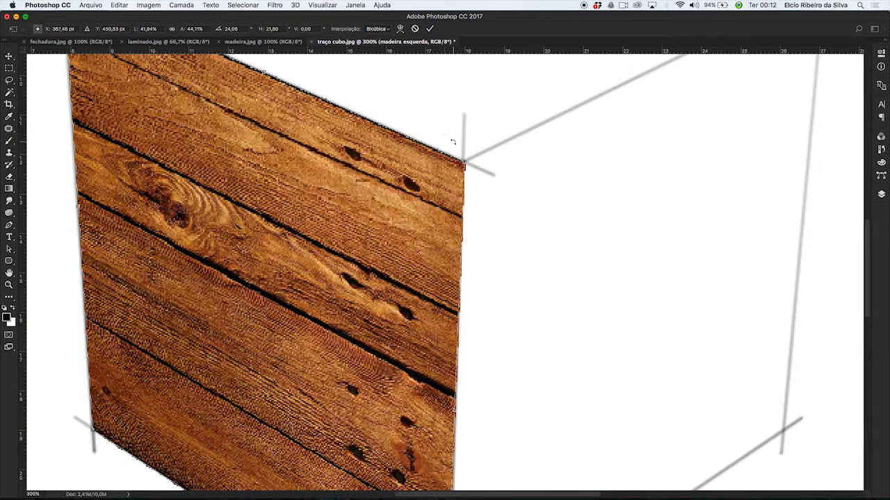
left_click_drag(464, 164, 463, 162)
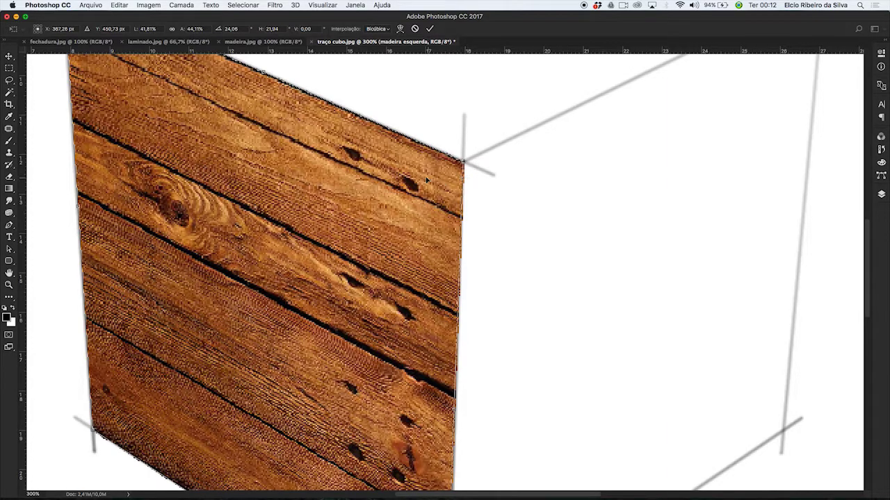
scroll(244, 137, "up", 10)
scroll(244, 137, "left", 10)
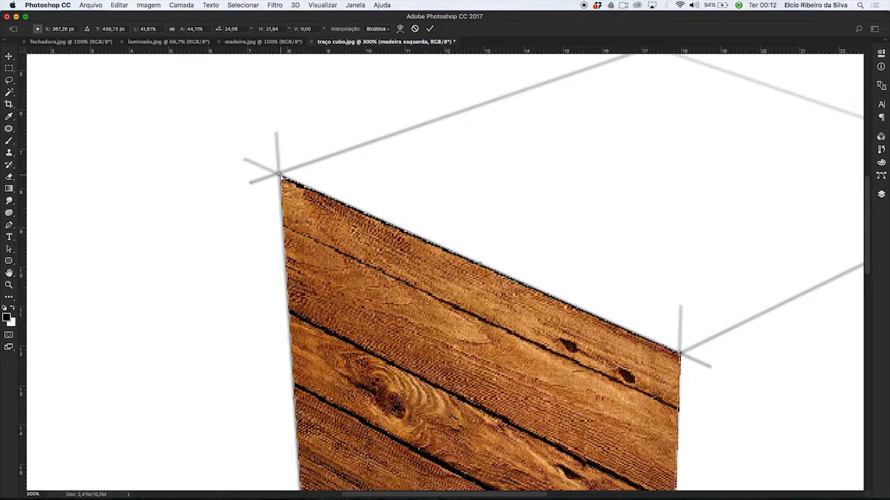
left_click_drag(279, 175, 279, 175)
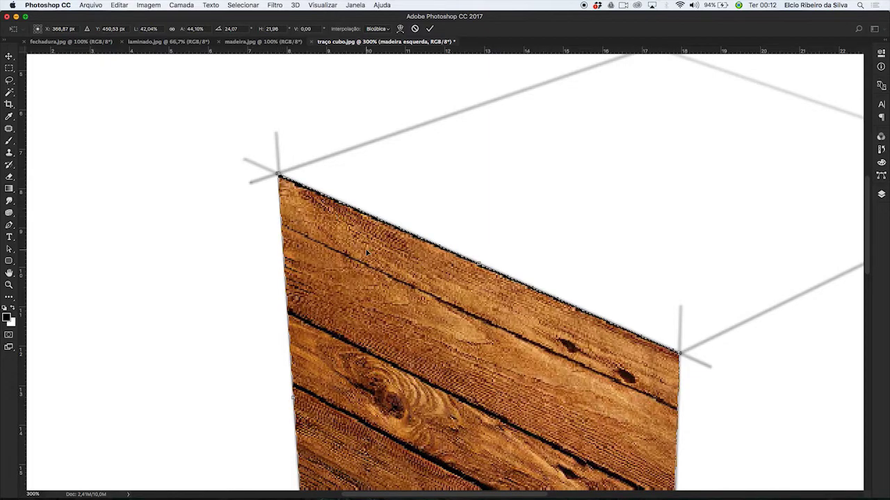
Step: Fine-tune the two lower corners of the left wood face onto the sketch crossings and apply the transformation
scroll(371, 409, "down", 10)
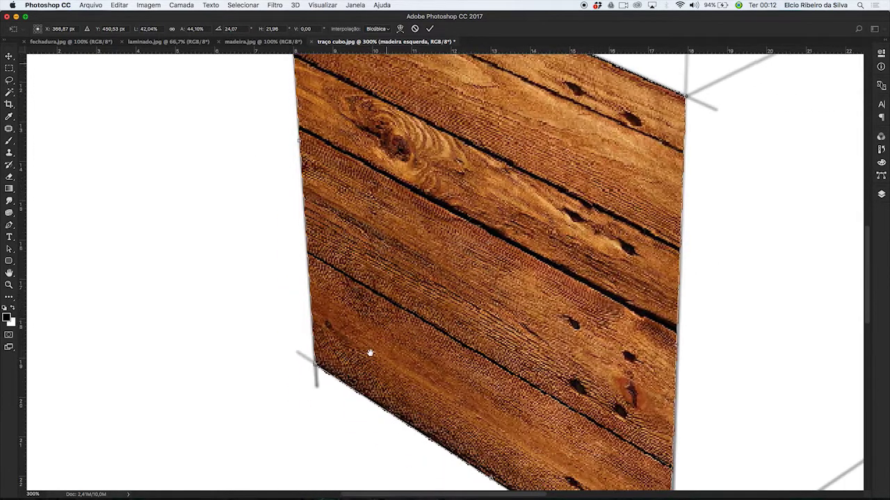
scroll(350, 286, "down", 4)
scroll(350, 286, "right", 2)
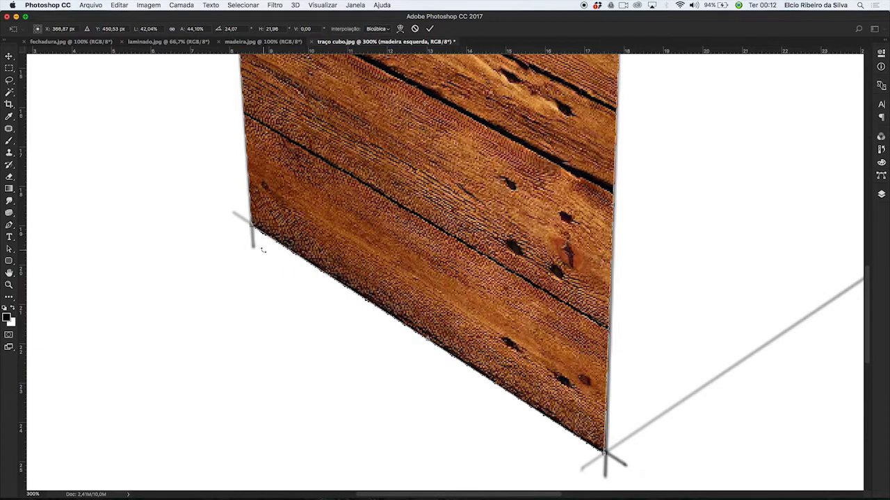
left_click_drag(253, 229, 253, 228)
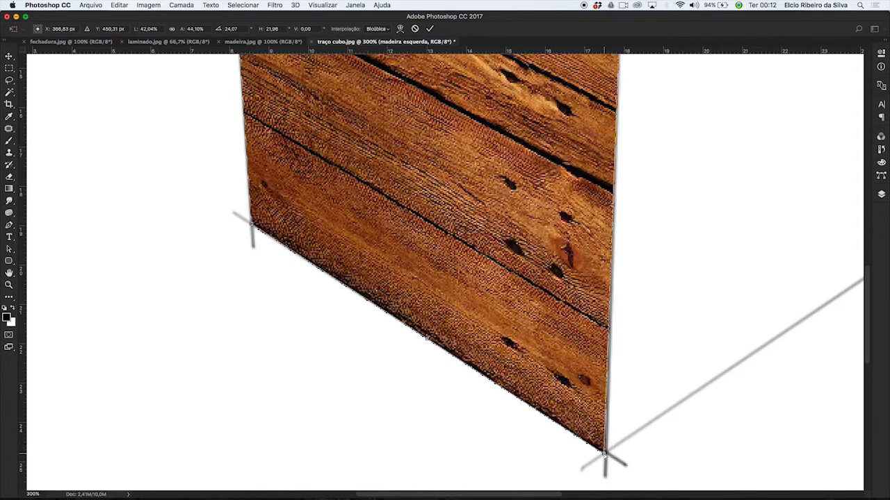
left_click_drag(604, 455, 606, 454)
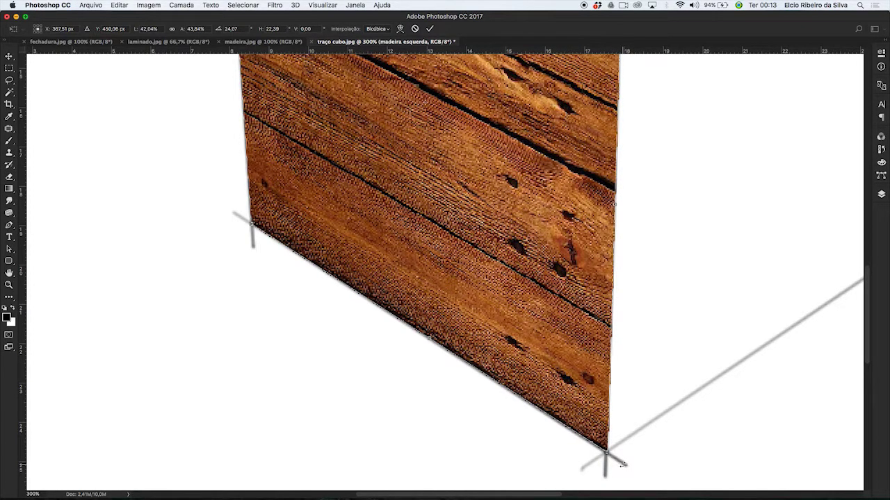
key("super+1")
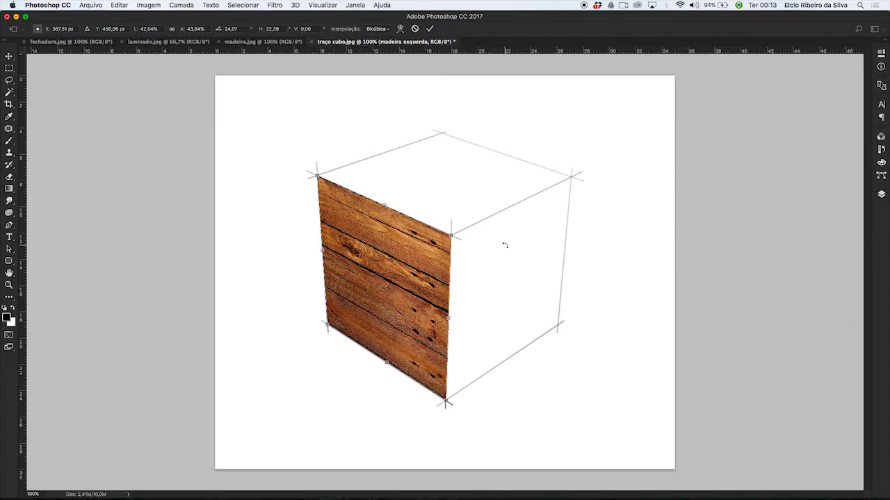
key("Return")
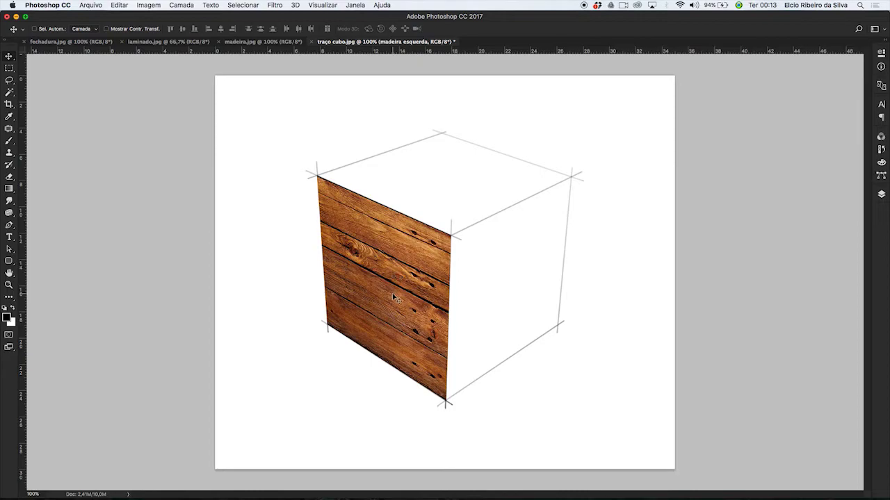
Step: Show the madeira direita layer and roughly distort its four corners toward the cube's right face
left_click(881, 196)
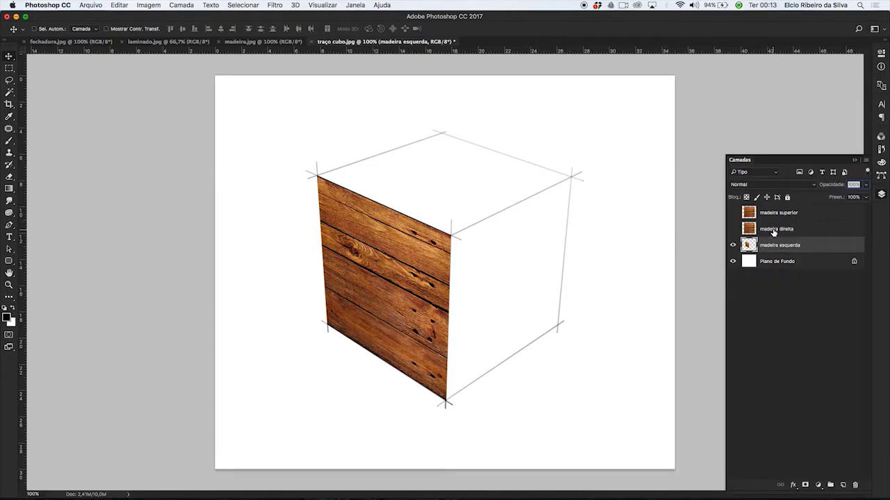
left_click(732, 230)
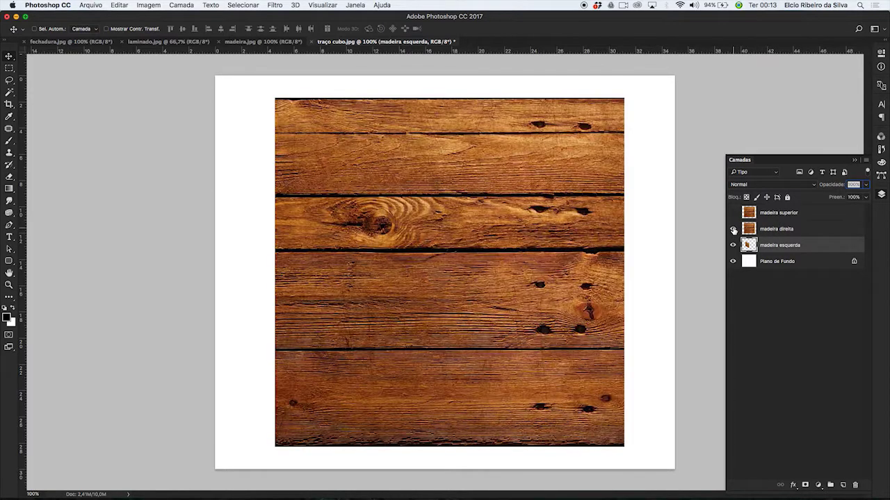
left_click(813, 230)
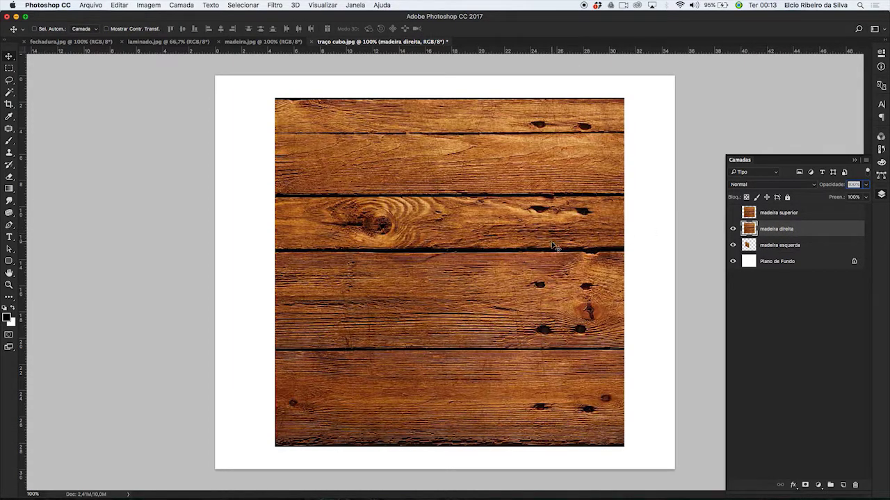
key("ctrl+t")
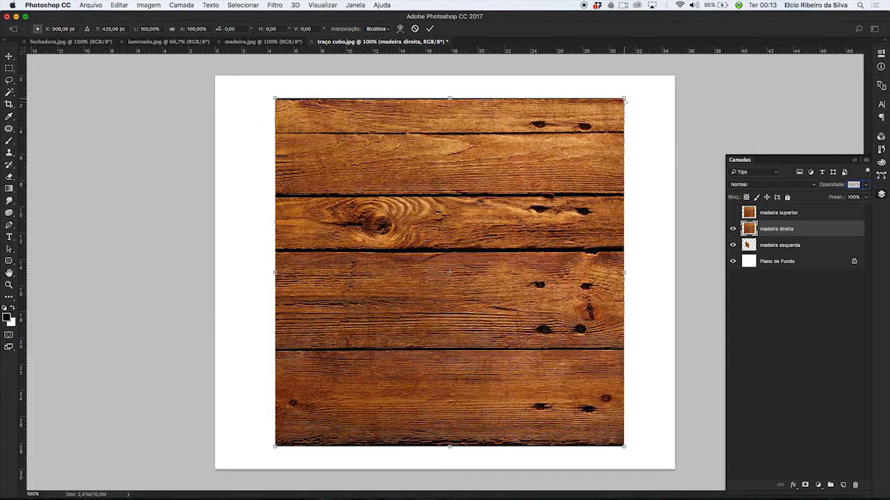
left_click_drag(624, 99, 592, 207)
left_click_drag(275, 99, 478, 247)
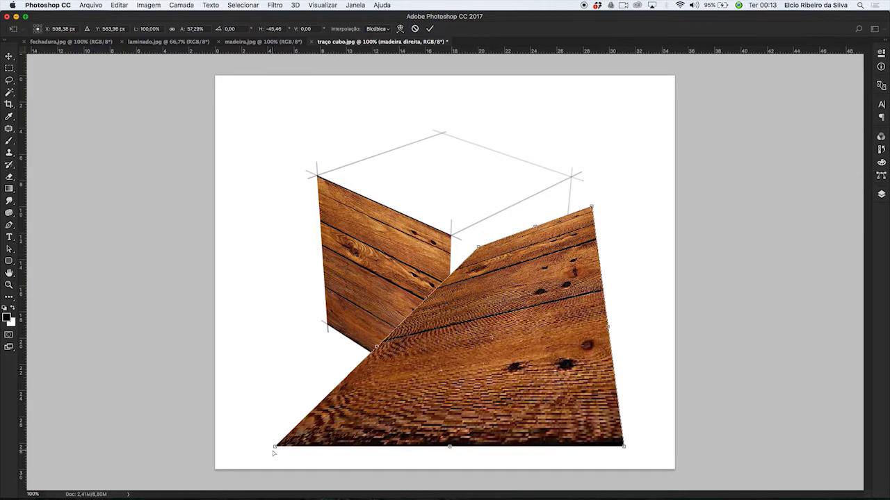
left_click_drag(275, 449, 462, 369)
left_click_drag(626, 449, 555, 324)
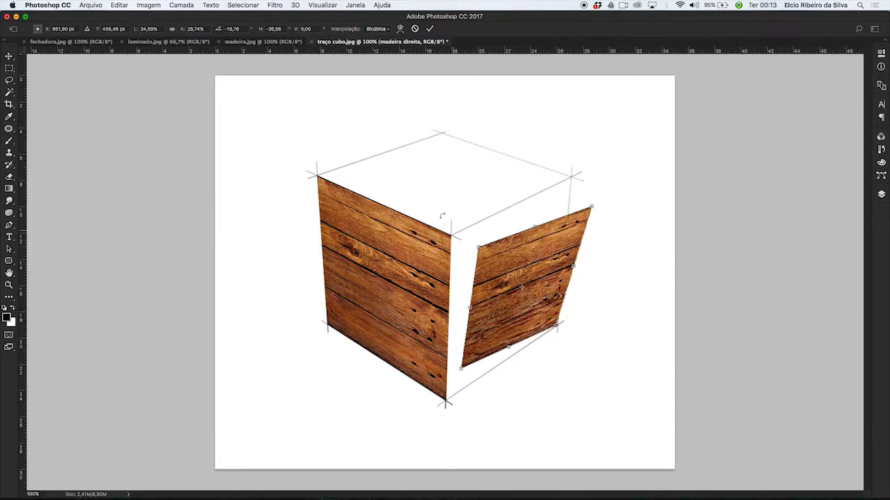
Step: Distort the madeira direita wood so its four corners meet the corners of the sketched cube's right face
left_click_drag(477, 246, 454, 239)
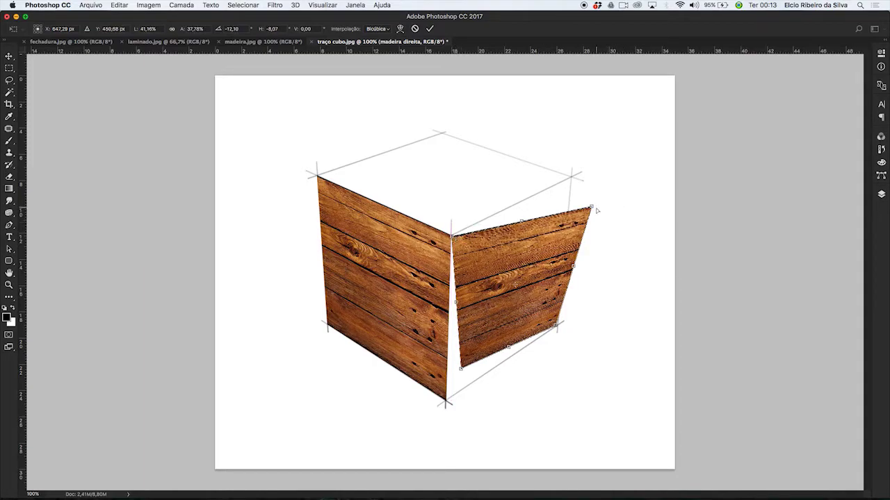
left_click_drag(590, 207, 571, 176)
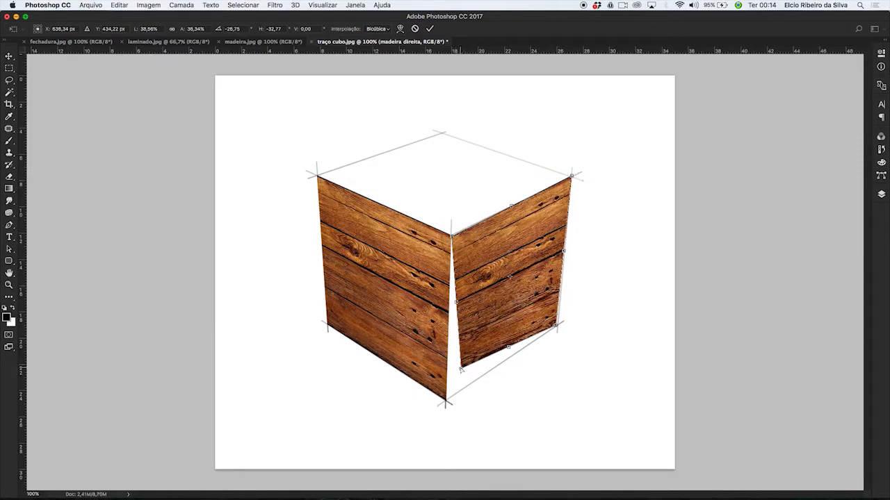
left_click_drag(459, 378, 446, 402)
left_click_drag(560, 326, 558, 325)
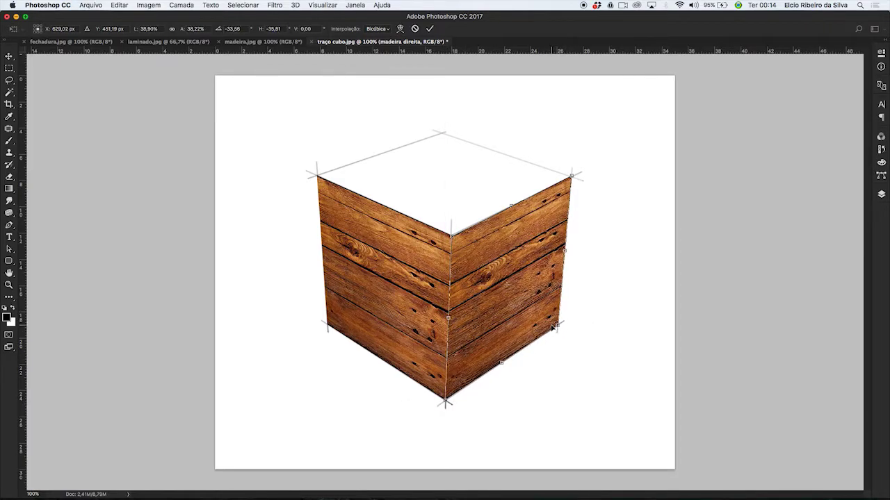
Step: Fine-tune the two inner corners of the madeira direita wood along the cube's front vertical edge at 400% zoom
key("super+plus")
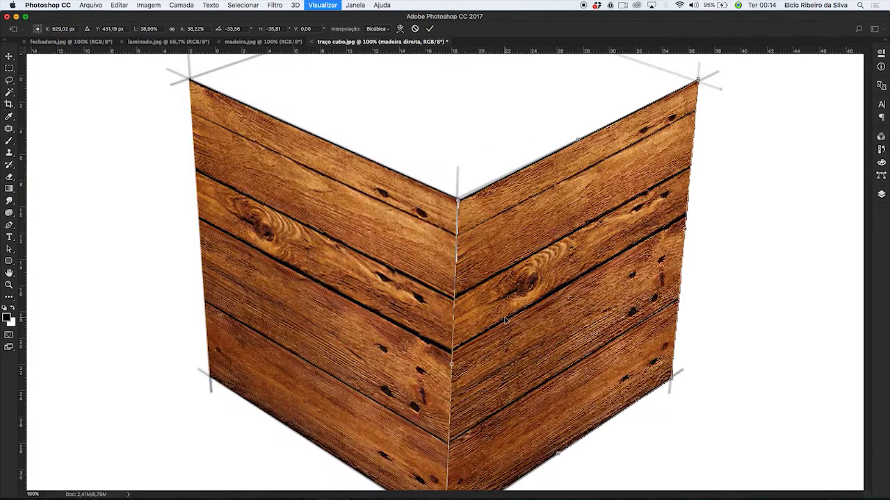
key("super+plus")
key("super+plus")
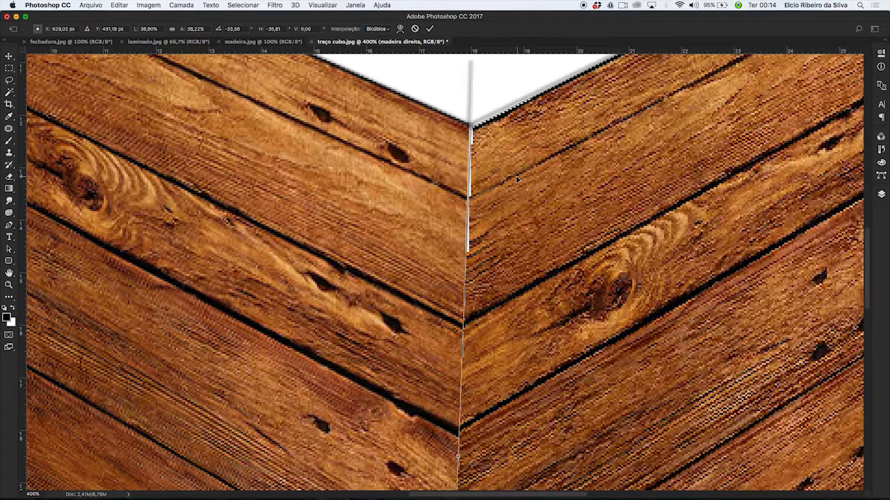
left_click_drag(471, 129, 469, 127)
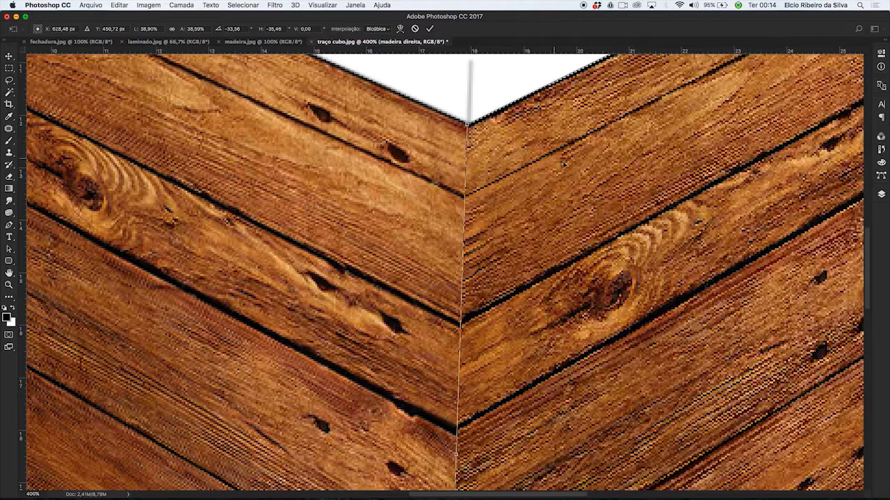
left_click_drag(524, 442, 502, 234)
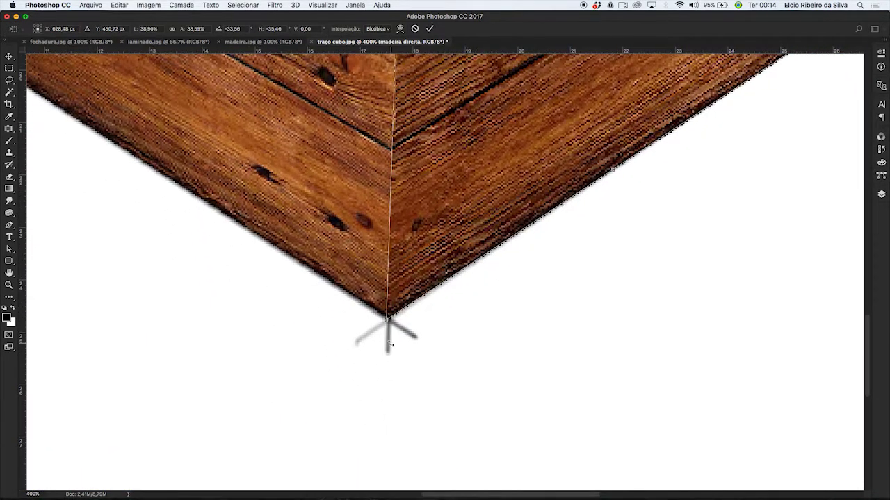
left_click_drag(387, 318, 392, 322)
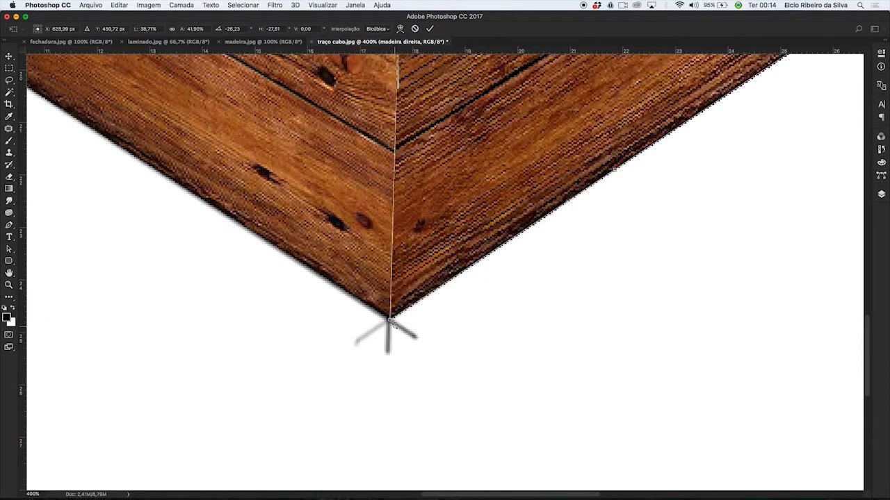
Step: Fine-tune the two outer corners of the right wood face onto the sketch crossings and apply the transformation
left_click_drag(695, 159, 453, 356)
scroll(642, 197, "left", 5)
scroll(642, 197, "down", 4)
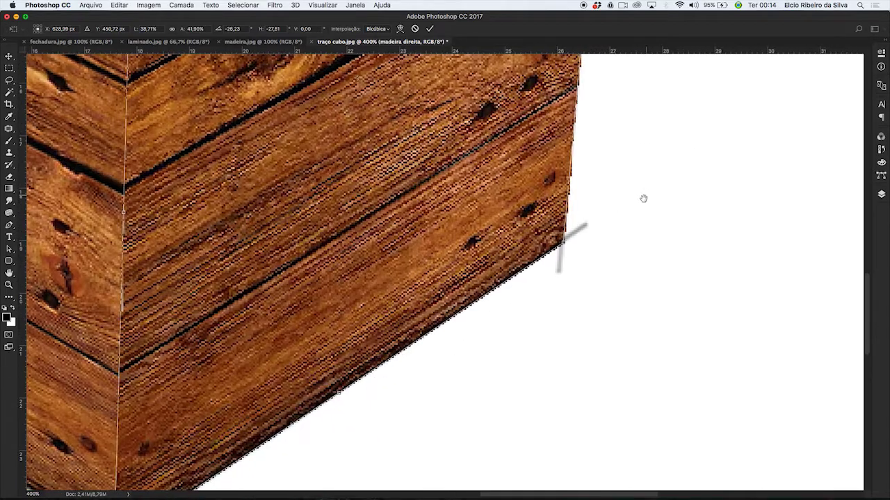
left_click_drag(560, 243, 560, 243)
scroll(586, 147, "up", 10)
scroll(586, 147, "right", 3)
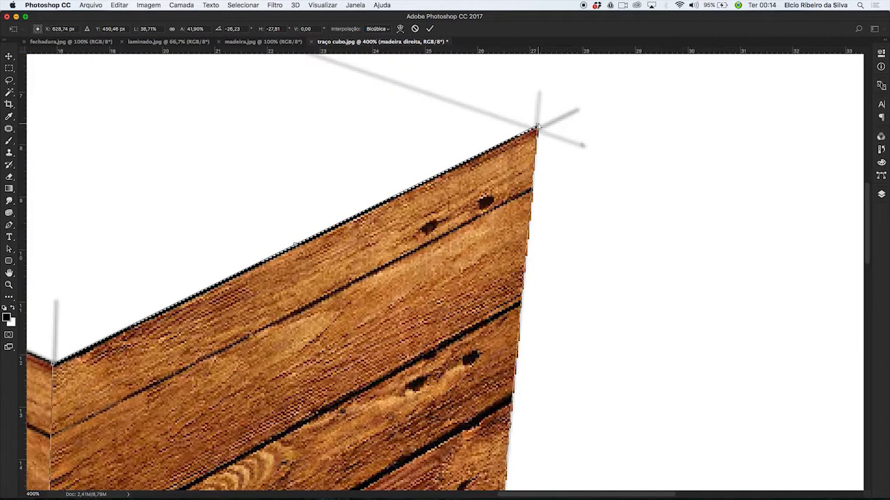
left_click_drag(536, 129, 537, 130)
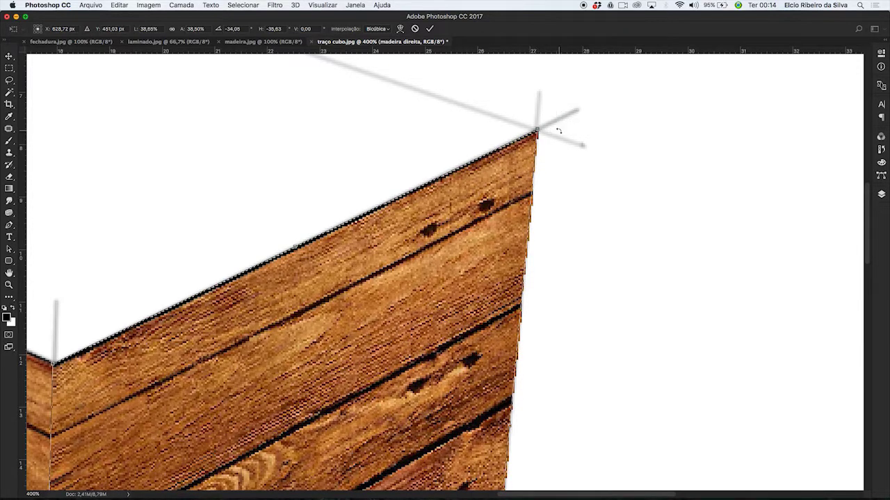
key("super+minus")
key("super+minus")
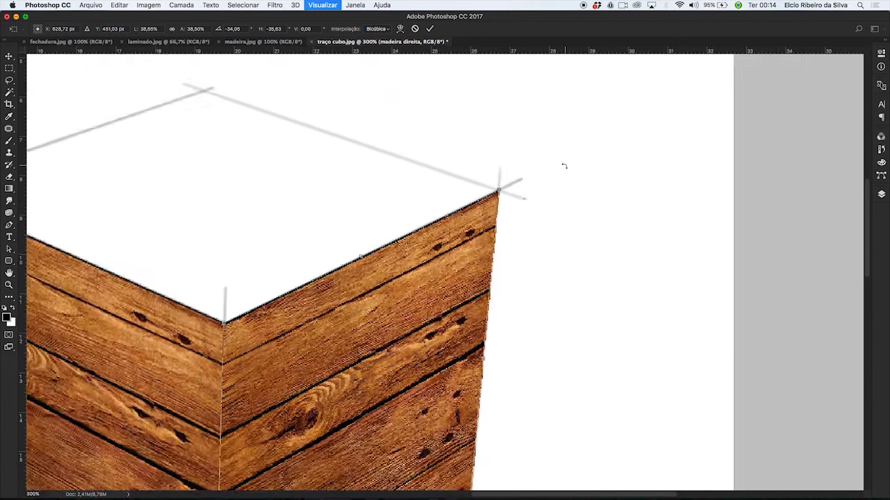
key("super+minus")
key("super+minus")
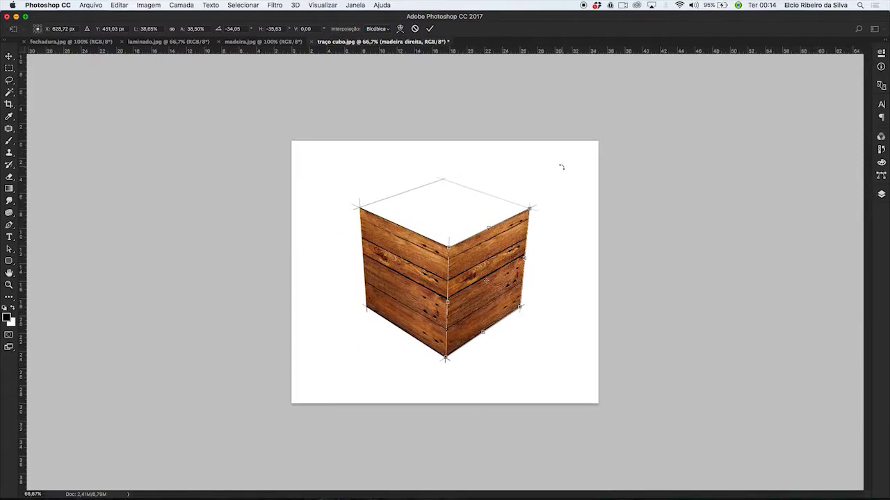
key("Return")
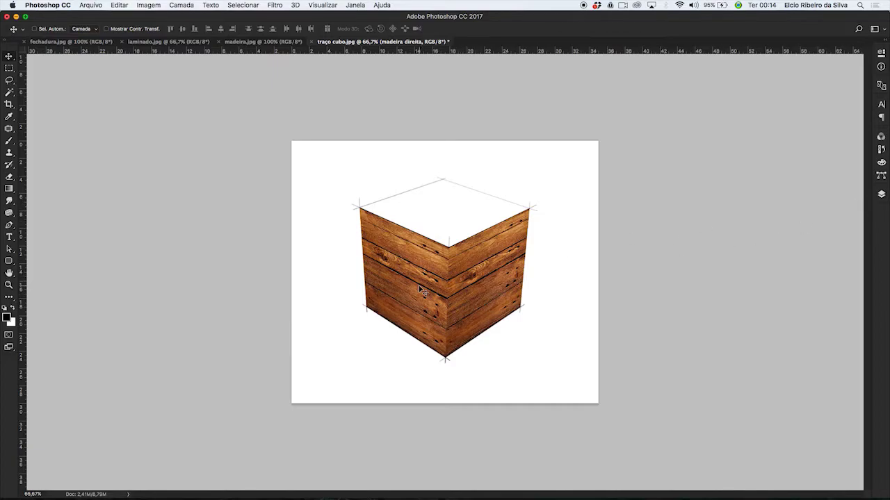
Step: Show the madeira superior layer and distort its wood so the four corners meet the sketched cube's top face
left_click(880, 196)
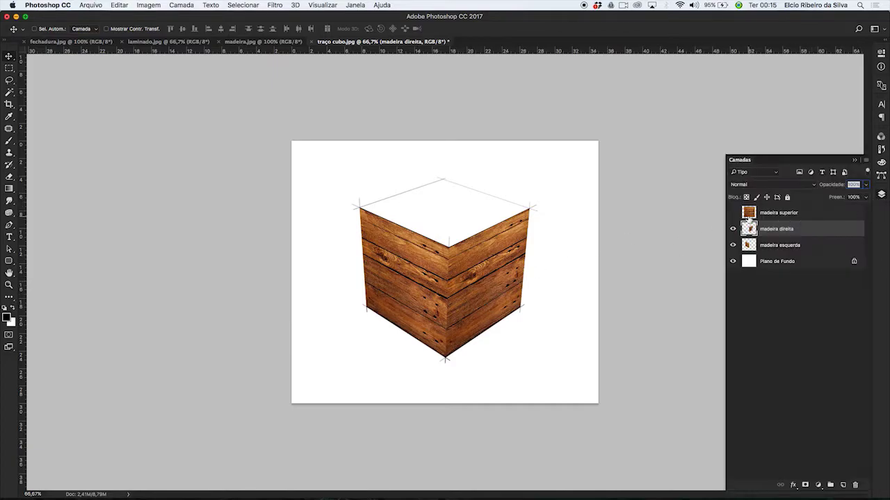
left_click(734, 212)
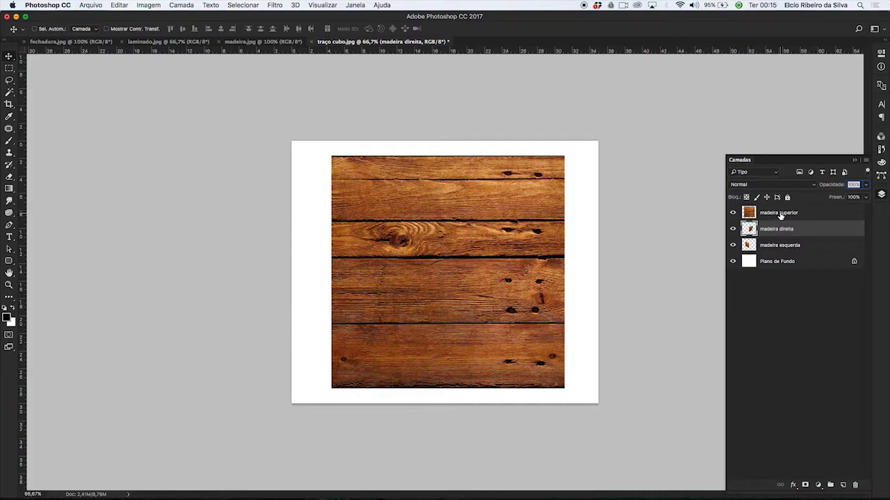
left_click(780, 216)
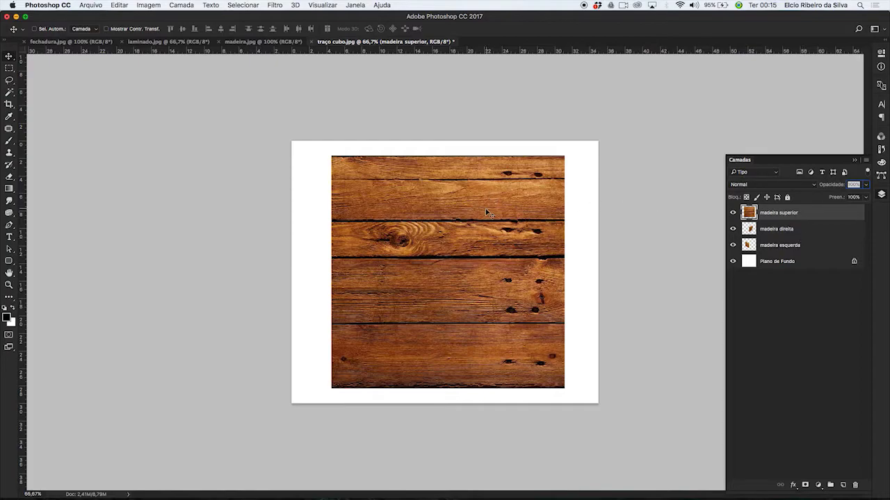
key("super+1")
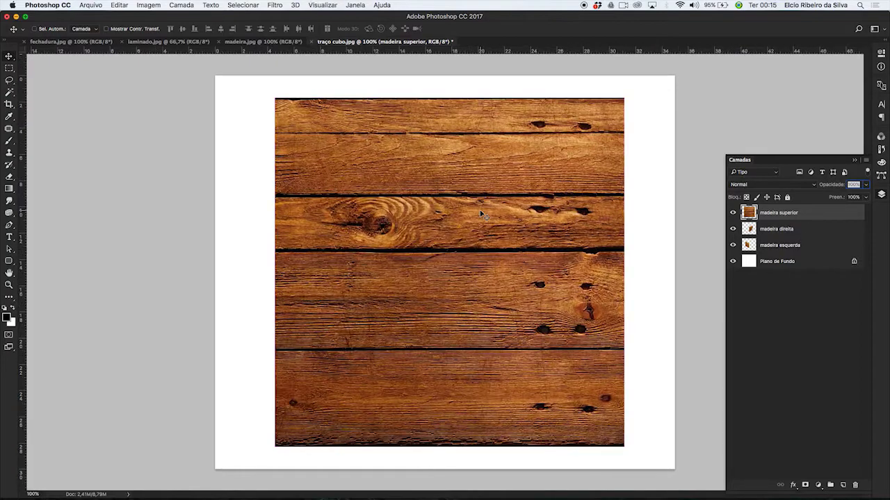
key("super+t")
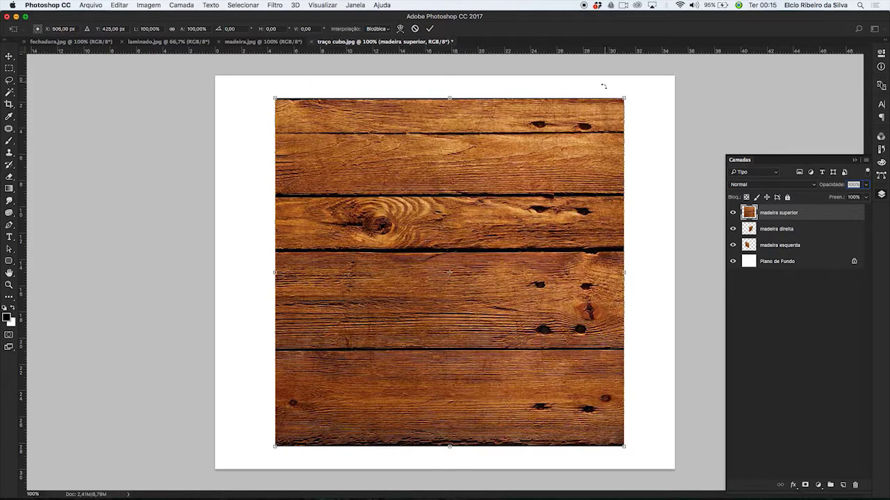
left_click_drag(625, 101, 446, 133)
left_click_drag(624, 449, 570, 177)
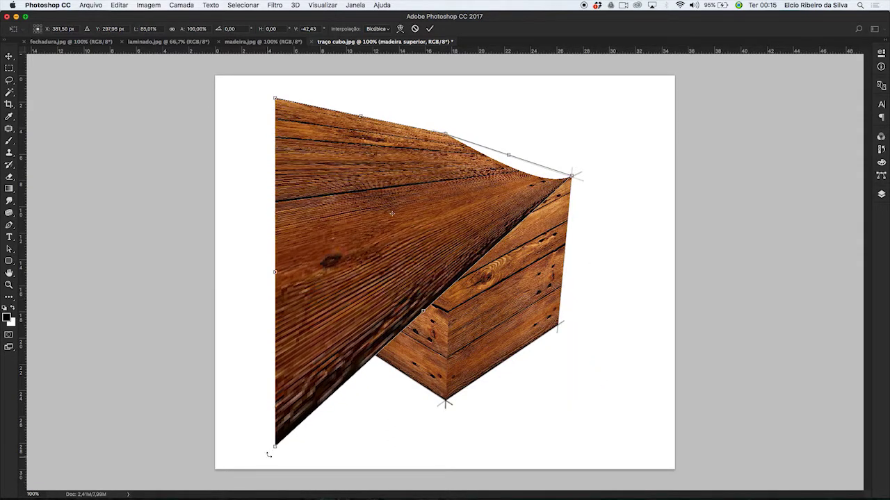
left_click_drag(275, 448, 451, 235)
left_click_drag(274, 99, 317, 176)
left_click_drag(446, 136, 441, 132)
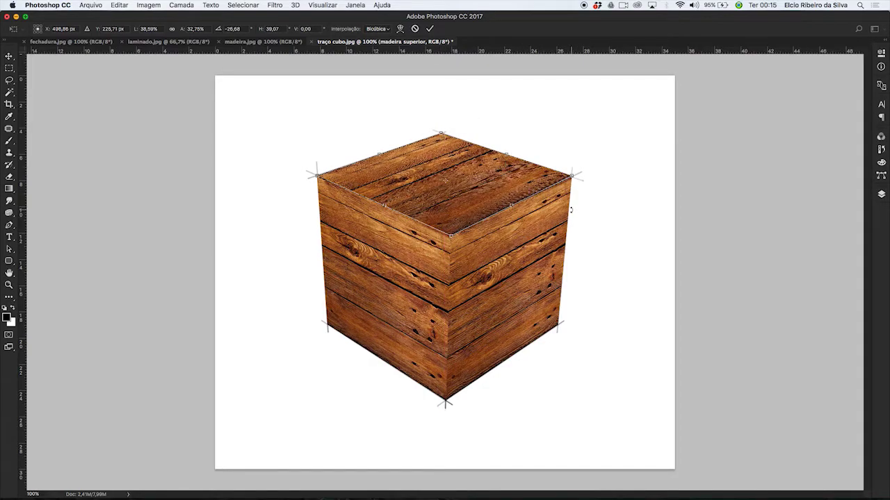
Step: Fine-tune the front and right corners of the madeira superior wood against the side faces at 300% zoom
key("super+plus")
key("super+plus")
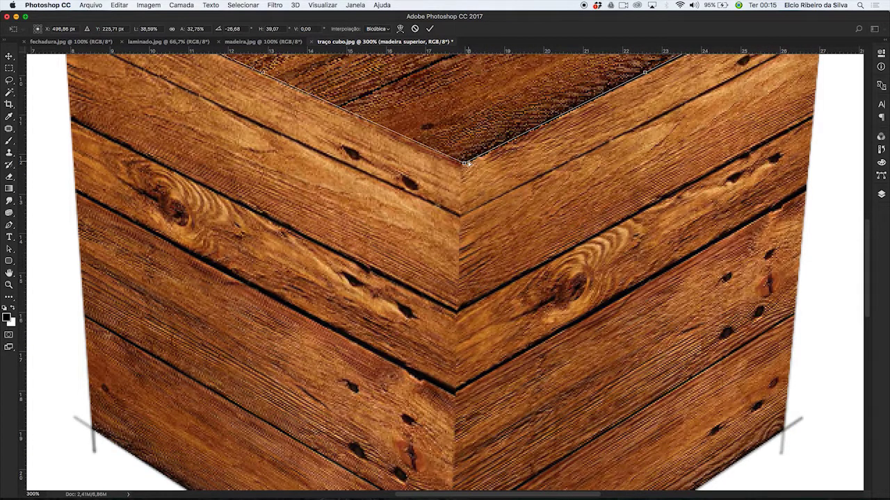
left_click_drag(464, 165, 464, 161)
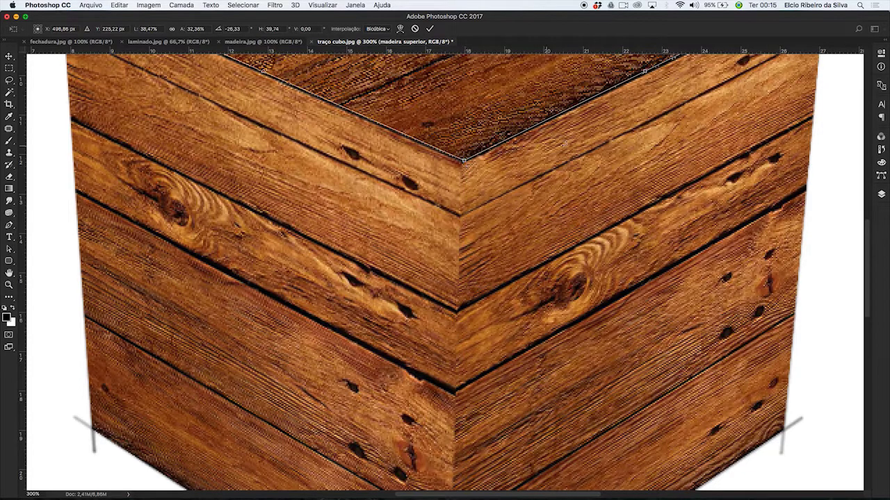
left_click_drag(723, 111, 526, 289)
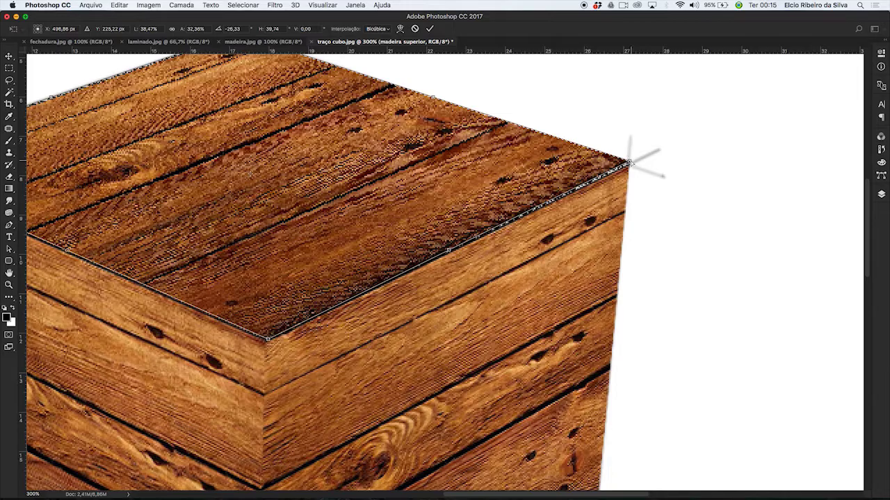
left_click_drag(628, 163, 629, 164)
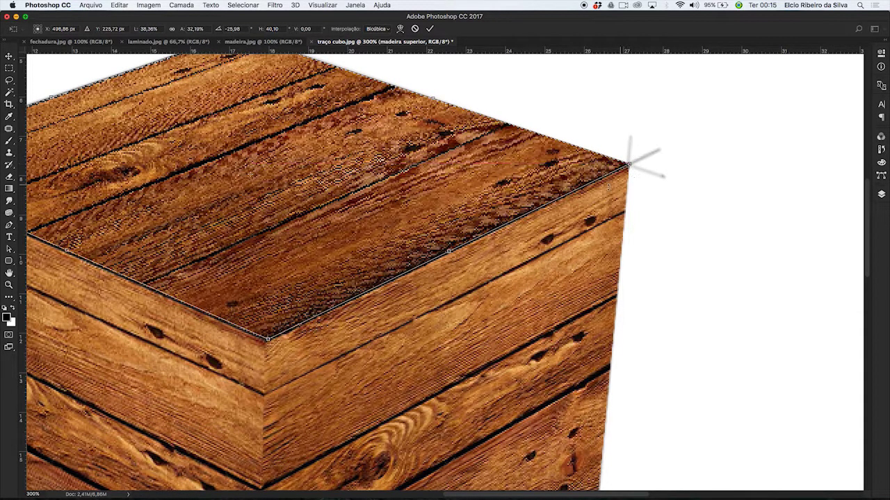
Step: Fine-tune the left corner of the top wood face onto the sketch crossing and apply the transformation
left_click_drag(199, 217, 542, 218)
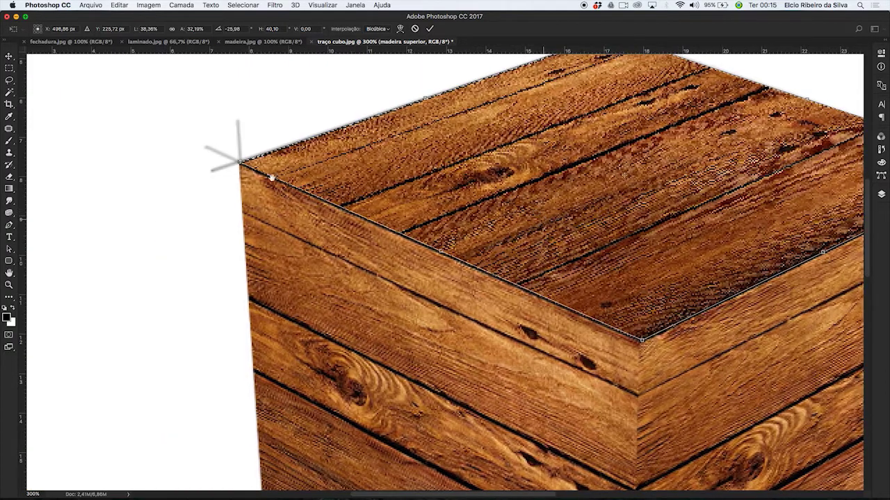
left_click_drag(239, 162, 240, 163)
left_click_drag(536, 135, 499, 208)
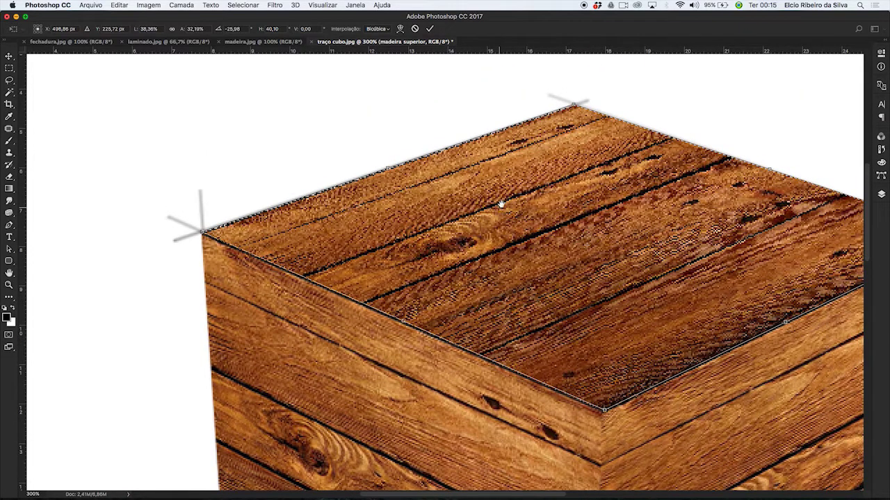
key("super+minus")
key("super+minus")
key("super+minus")
key("super+minus")
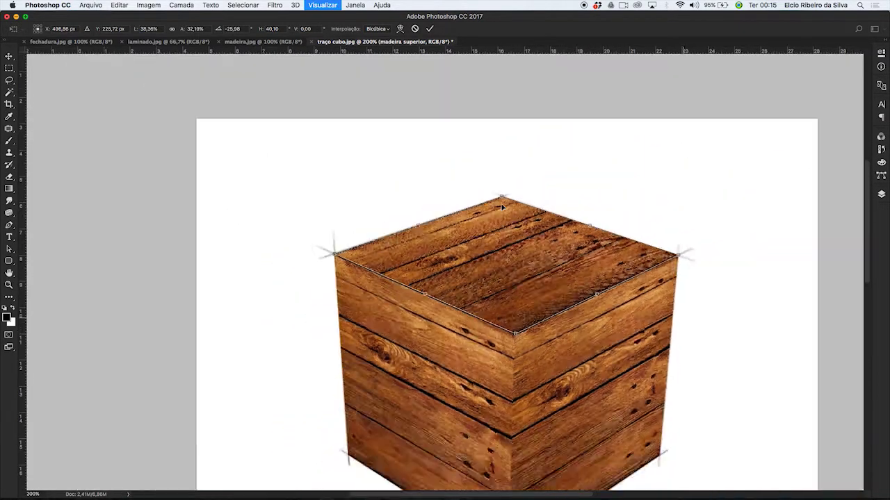
key("Return")
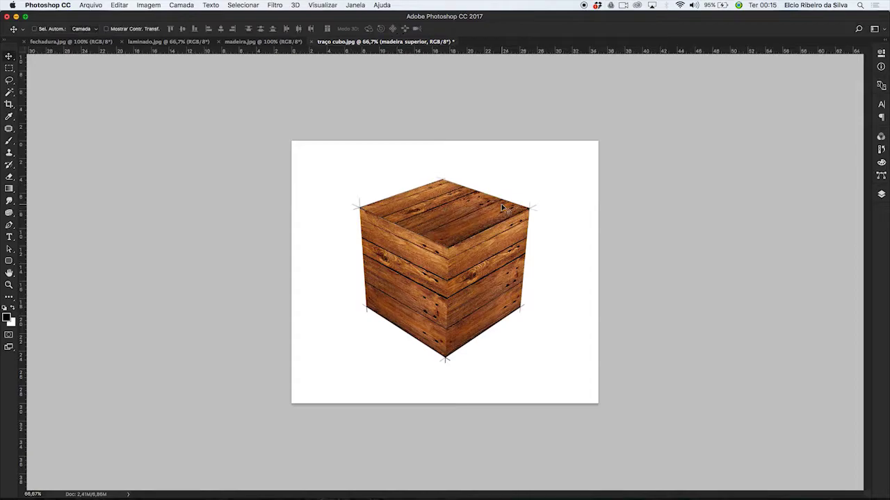
Step: Examine the edges where the three wooden faces meet at up to 300% zoom and display the layer list
key("super+plus")
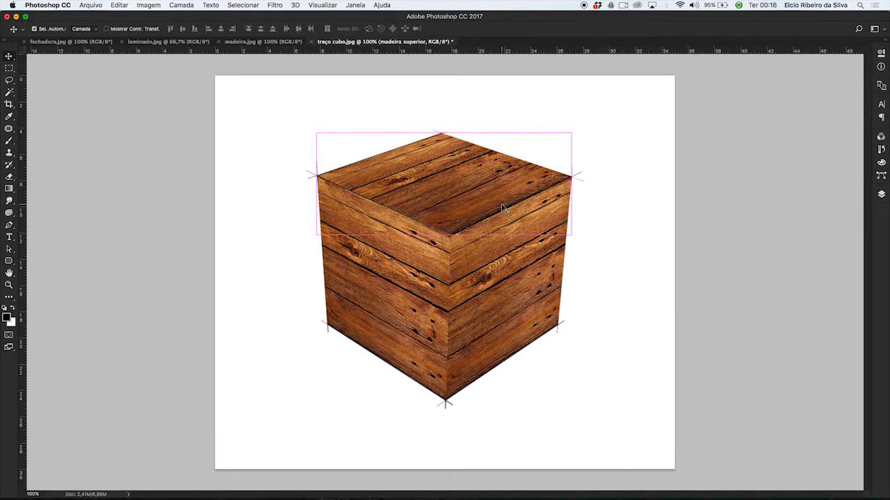
key("super+plus")
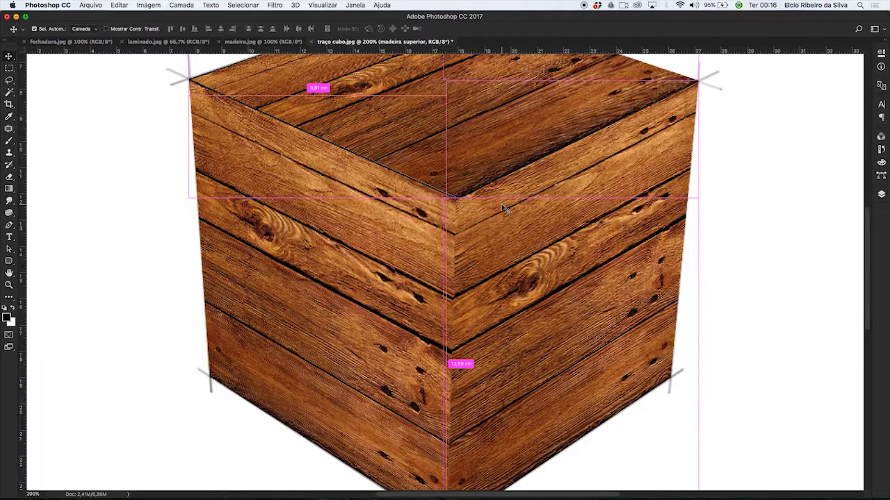
key("super+plus")
key("super+plus")
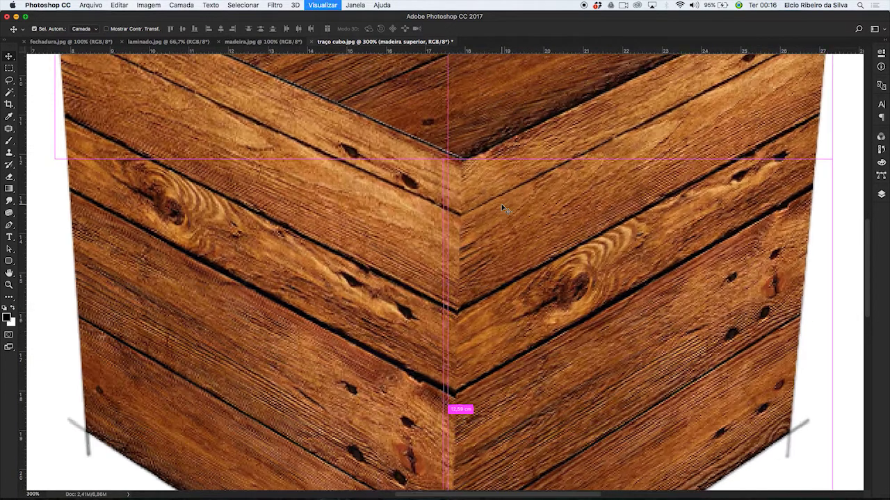
key("super+minus")
key("super+minus")
key("super+minus")
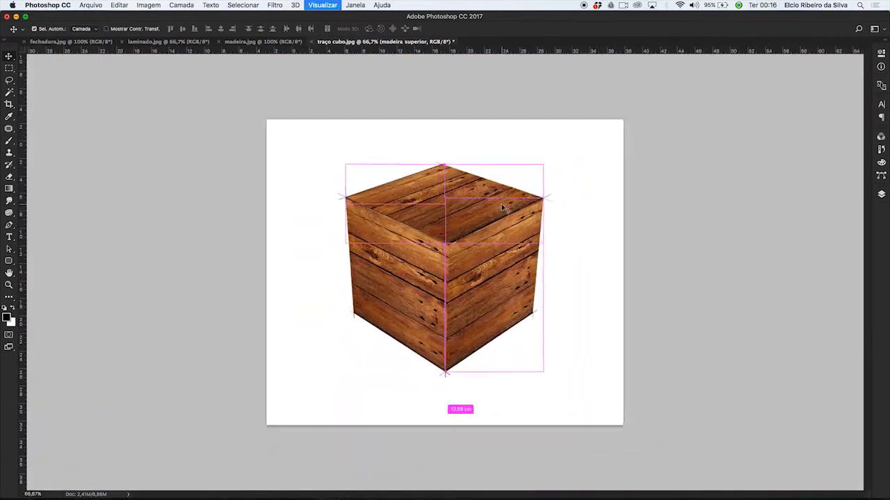
key("super+plus")
key("super+plus")
key("super+minus")
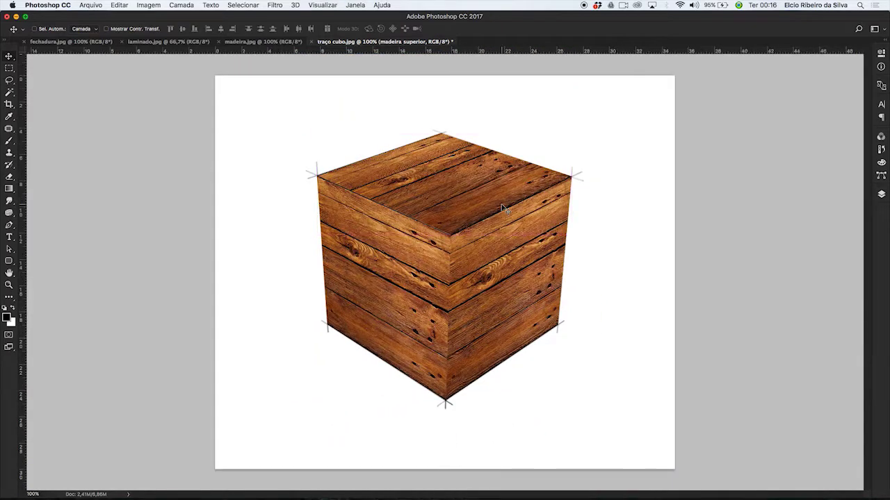
left_click(882, 195)
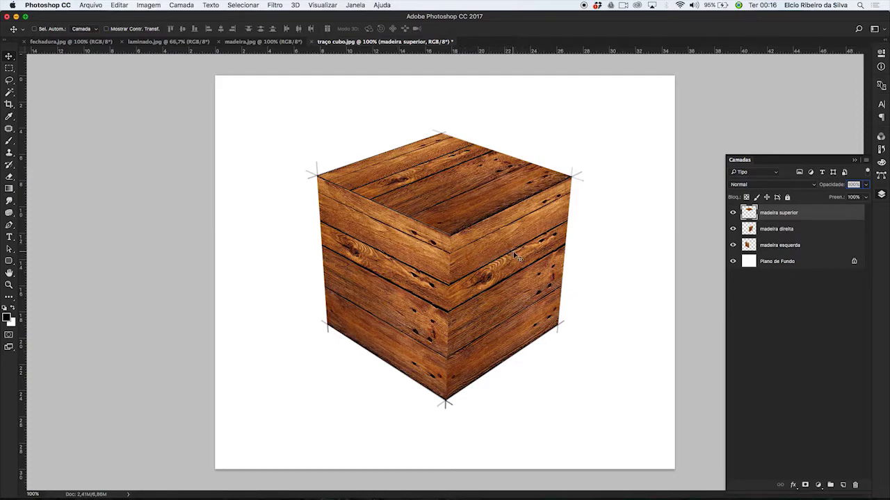
Step: Select the madeira direita layer and toggle its visibility to check which cube face it covers
left_click(781, 232)
left_click(733, 230)
left_click(734, 230)
left_click(734, 230)
left_click(734, 230)
left_click(733, 230)
left_click(733, 230)
left_click(733, 230)
left_click(733, 230)
left_click(734, 230)
left_click(734, 230)
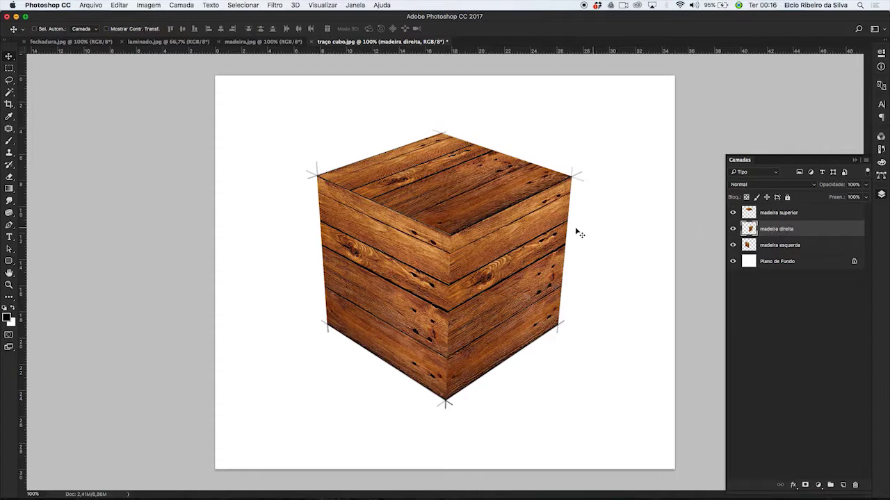
Step: Darken the madeira direita wood with Levels, setting the output white level to 109 and the midtone input to 0,66
left_click(150, 7)
mouse_move(167, 31)
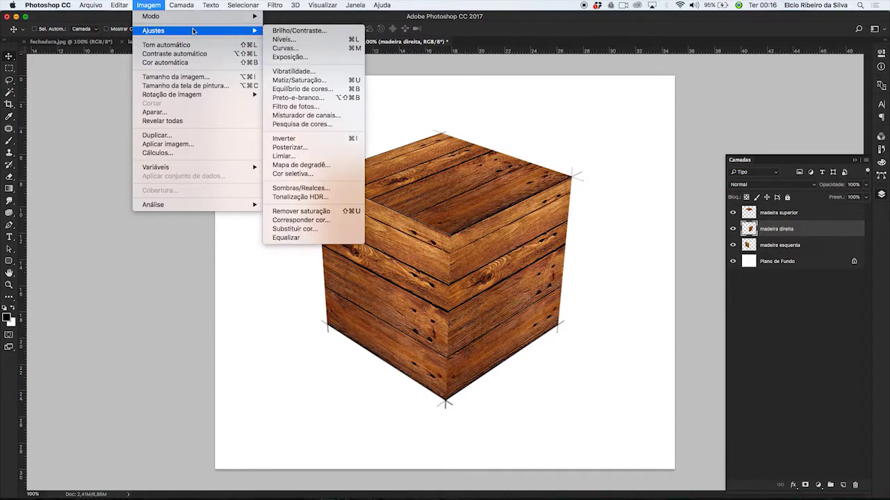
left_click(303, 41)
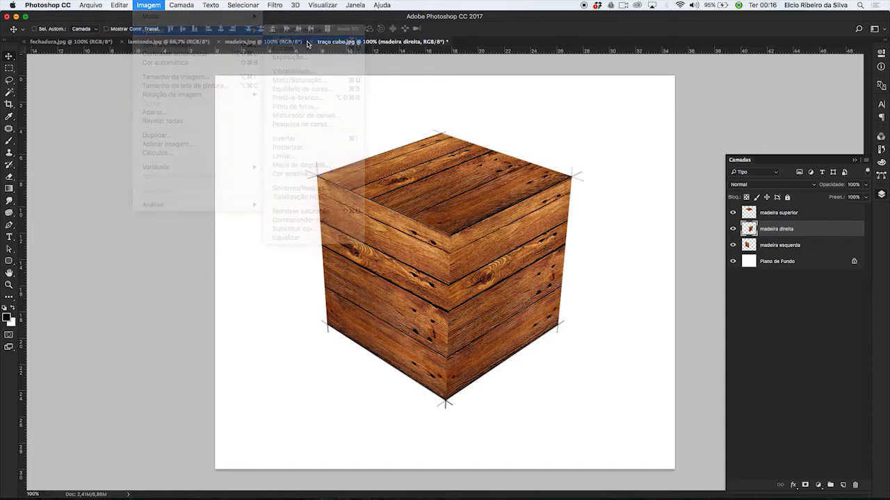
left_click_drag(229, 202, 234, 148)
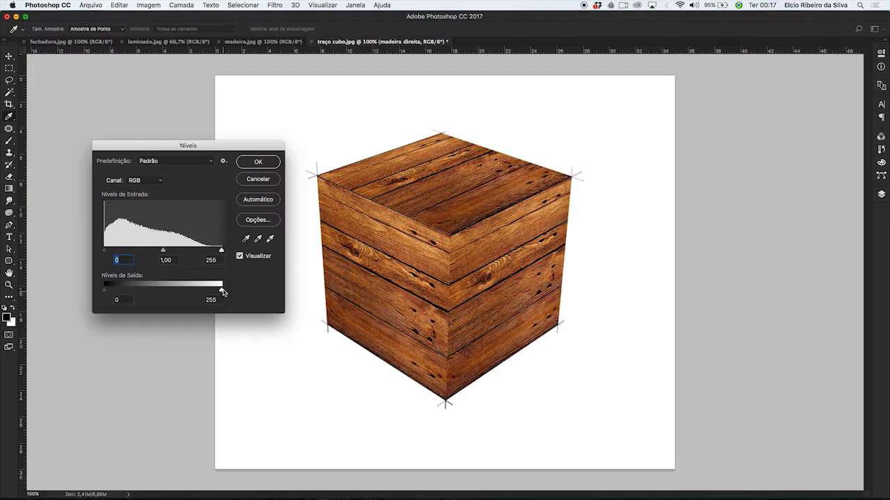
left_click_drag(222, 292, 146, 299)
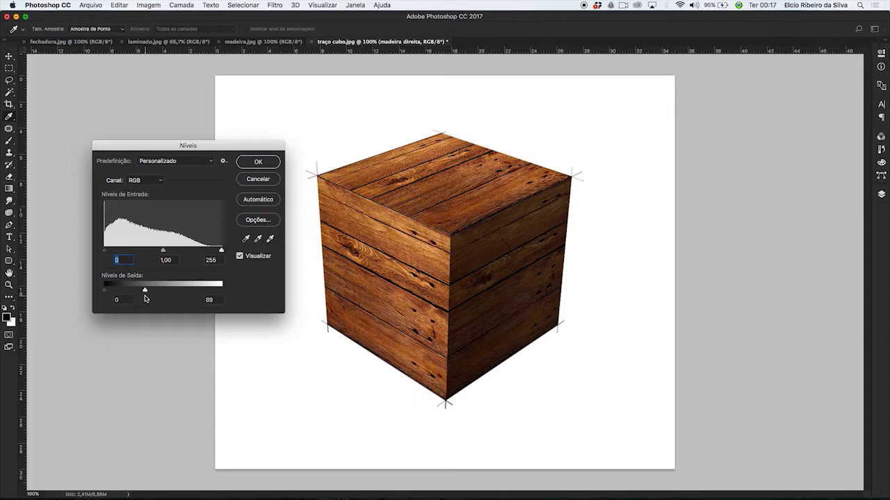
mouse_move(145, 299)
left_mouse_down()
mouse_move(161, 301)
mouse_move(167, 273)
mouse_move(155, 292)
left_mouse_up()
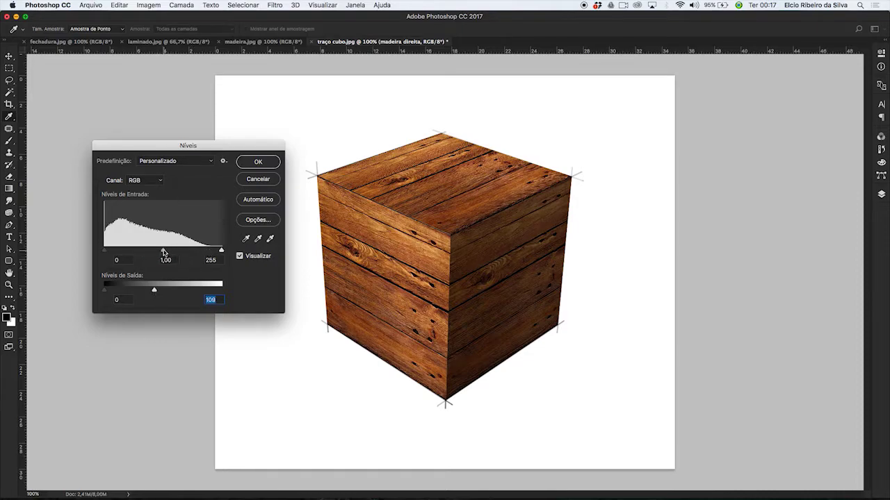
left_click_drag(164, 252, 179, 256)
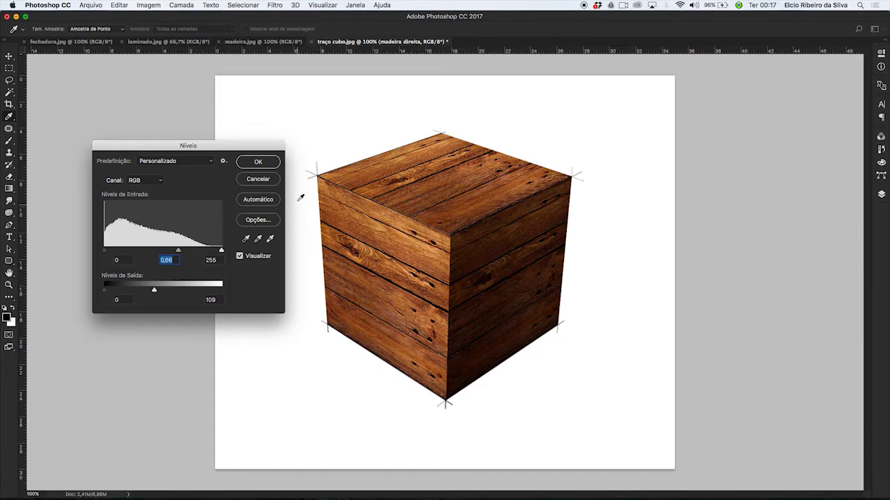
left_click(269, 164)
key("v")
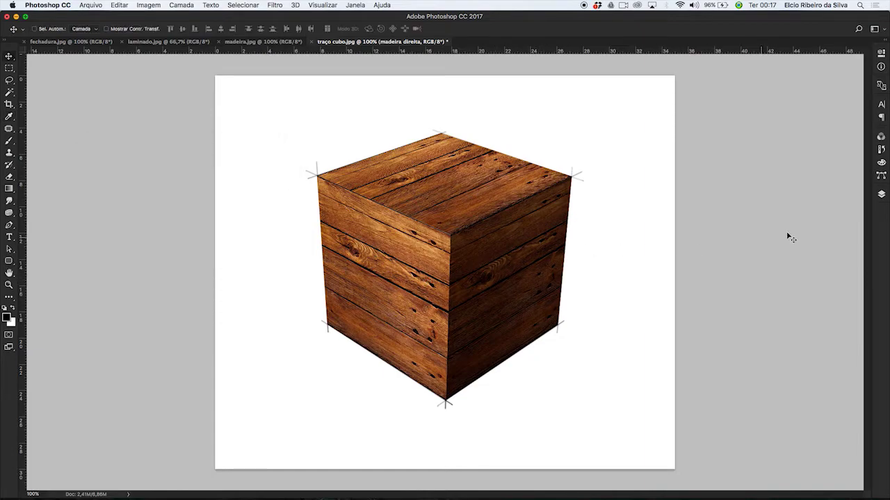
Step: Select the madeira esquerda layer and toggle its visibility to check which cube face it covers
left_click(881, 196)
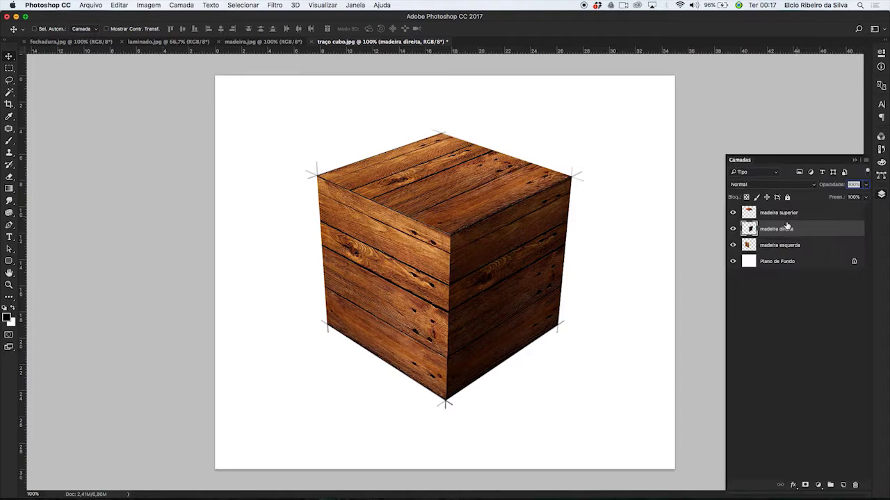
left_click(793, 246)
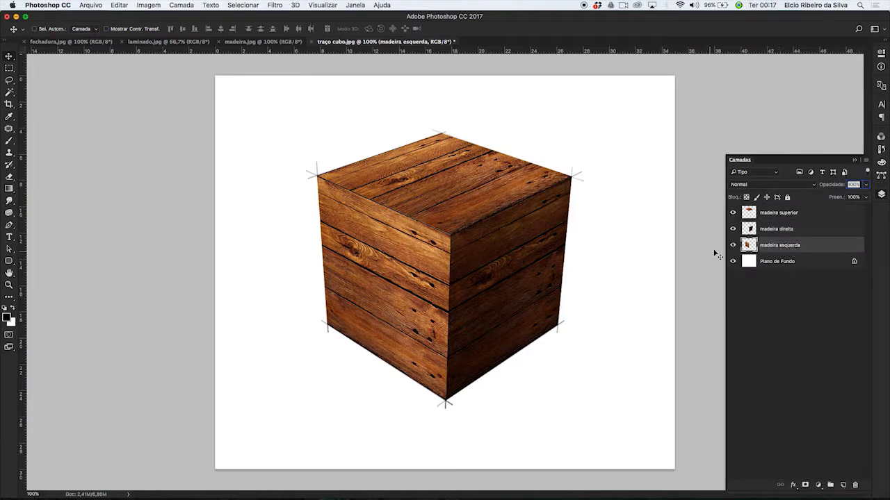
left_click(733, 246)
left_click(733, 245)
left_click(732, 245)
left_click(733, 245)
Step: Brighten the madeira esquerda wood with Levels, raising the output black level to 35 and lowering the input white level
left_click(146, 6)
mouse_move(201, 31)
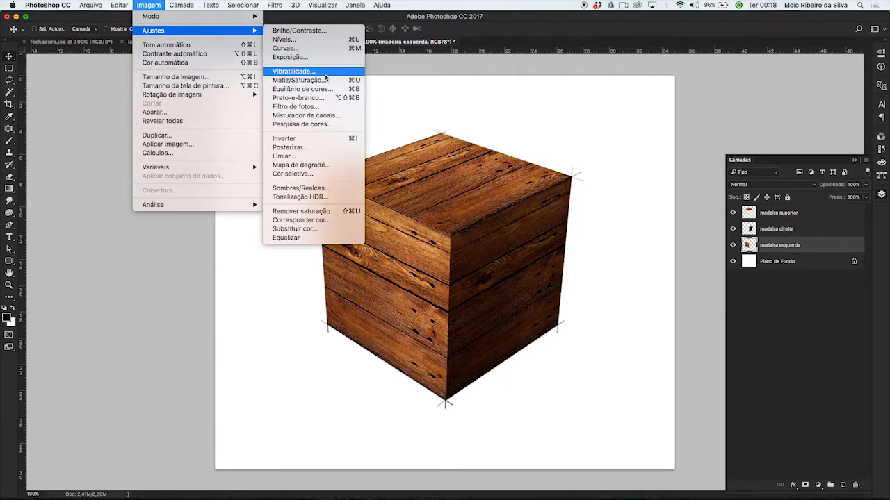
left_click(319, 39)
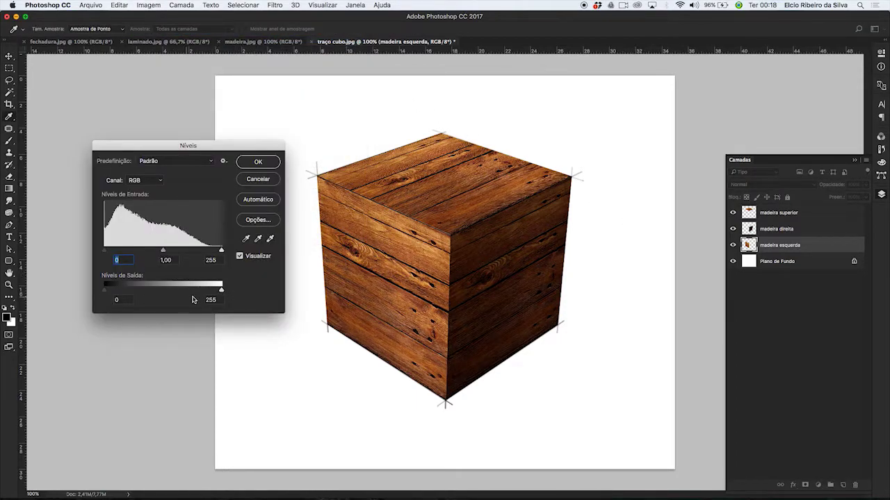
left_click_drag(104, 293, 123, 302)
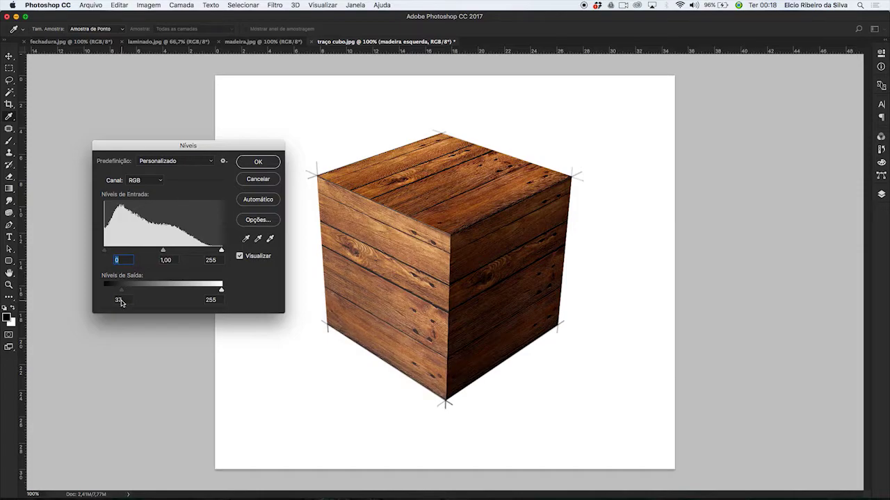
left_click(119, 300)
left_click_drag(237, 146, 177, 125)
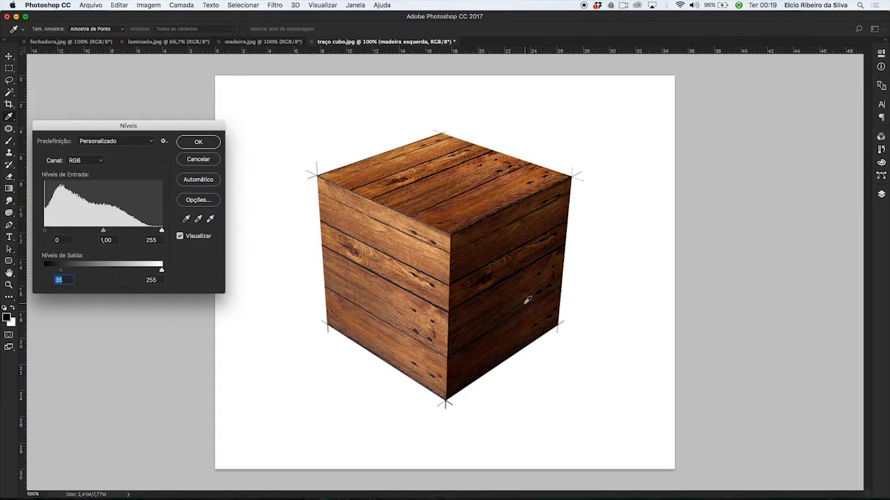
left_click_drag(161, 234, 125, 242)
left_click(198, 142)
key("v")
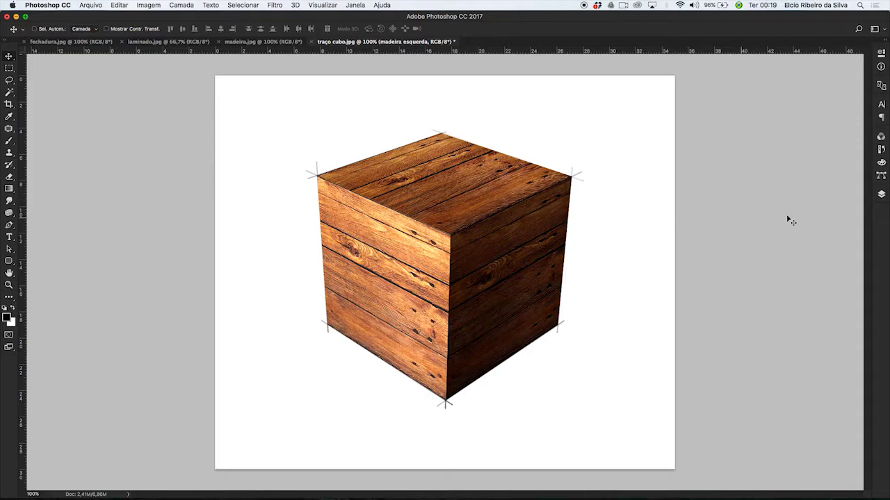
Step: Copy the lock image from fechadura.jpg into the traço cubo.jpg document, placing it over the cube
left_click(880, 196)
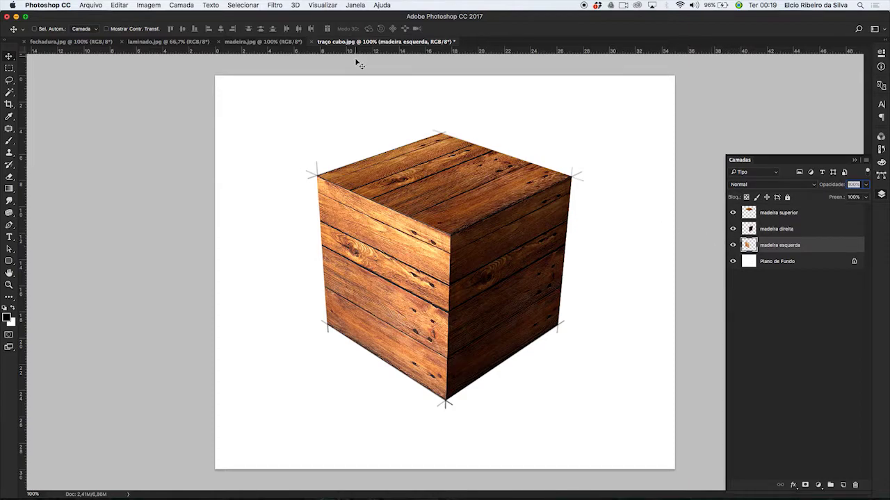
left_click(70, 41)
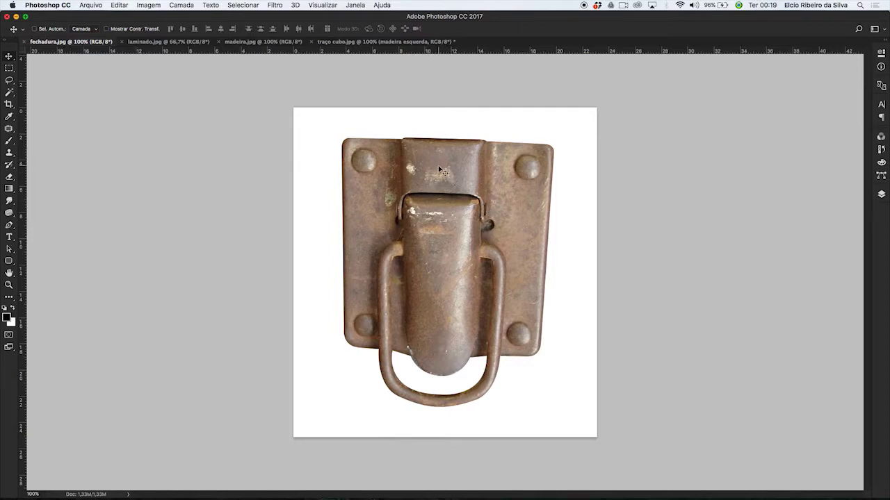
left_click_drag(436, 171, 339, 44)
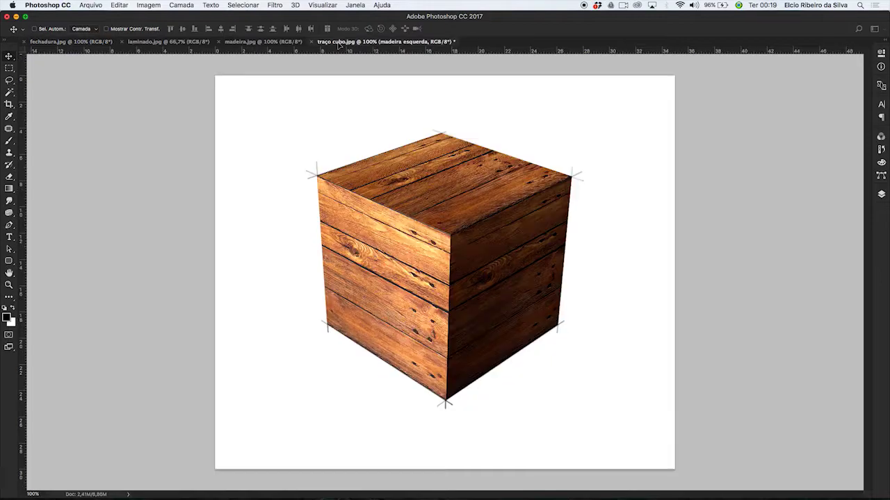
left_click_drag(297, 217, 352, 248)
left_click_drag(326, 289, 428, 210)
left_click_drag(379, 255, 409, 263)
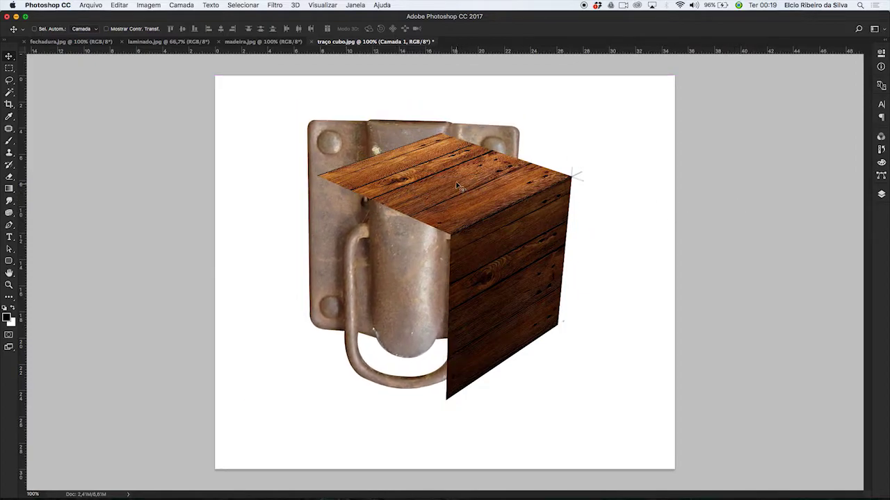
Step: Move the lock layer to the top of the layer stack and rename it fechadura
left_click(880, 196)
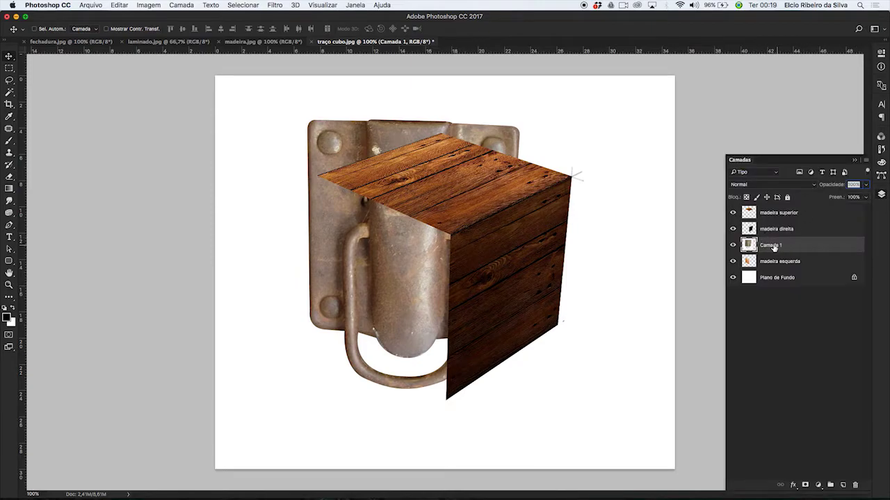
left_click_drag(773, 247, 771, 210)
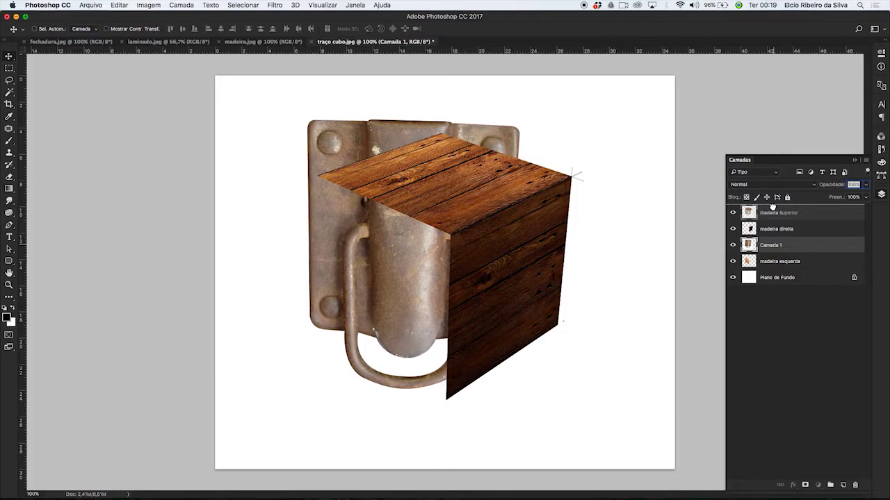
left_click_drag(771, 207, 770, 210)
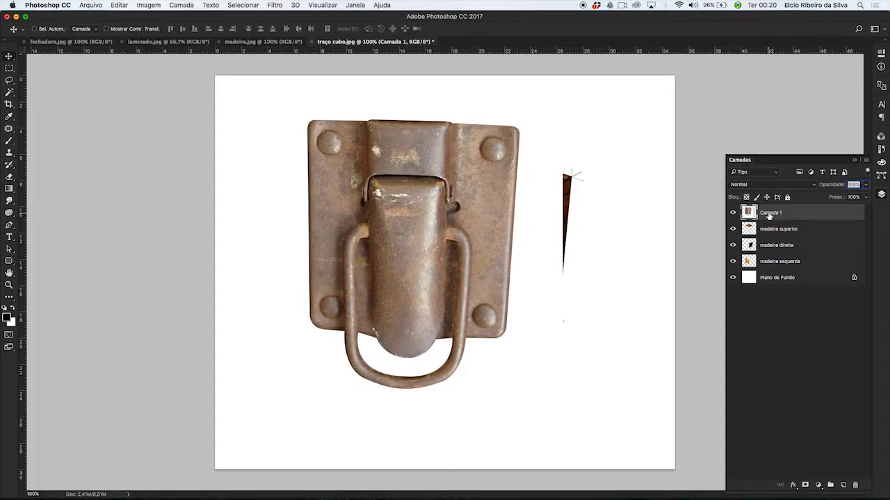
double_click(770, 212)
type("fechadura")
key("Return")
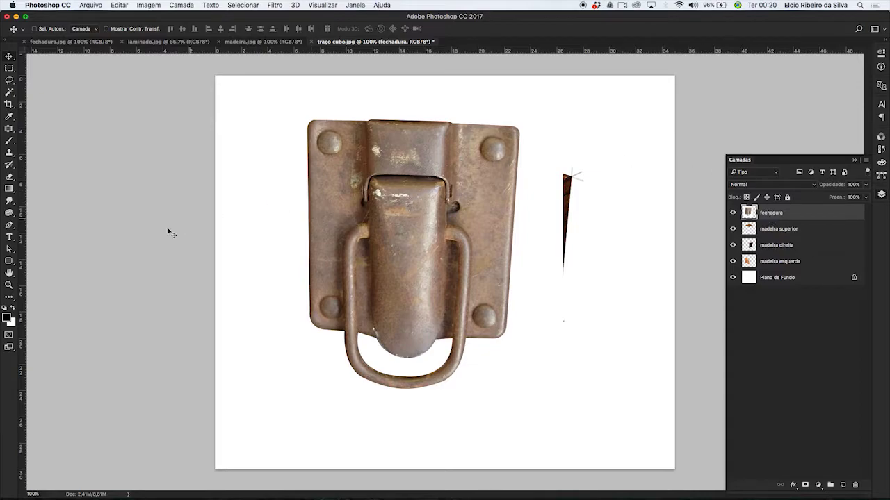
Step: Reposition the lock image with its white background over the middle of the cube
left_click_drag(401, 200, 421, 218)
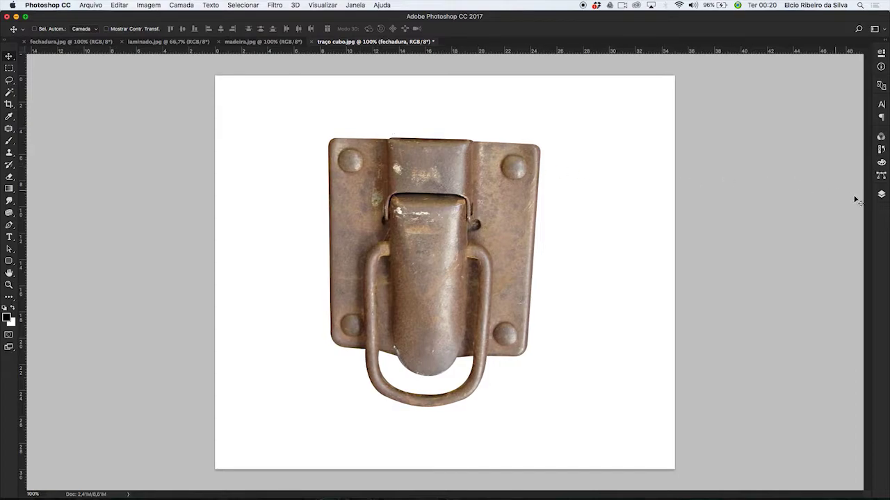
left_click(879, 196)
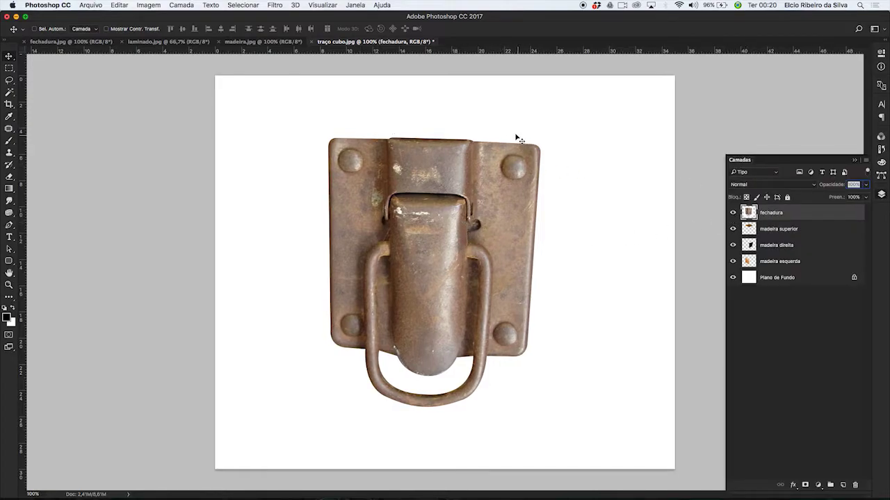
left_click_drag(438, 233, 484, 261)
left_click_drag(407, 213, 381, 208)
Step: Select the white areas around the lock and inside its handle with the Magic Wand, delete them, and cancel the selection
left_click(9, 95)
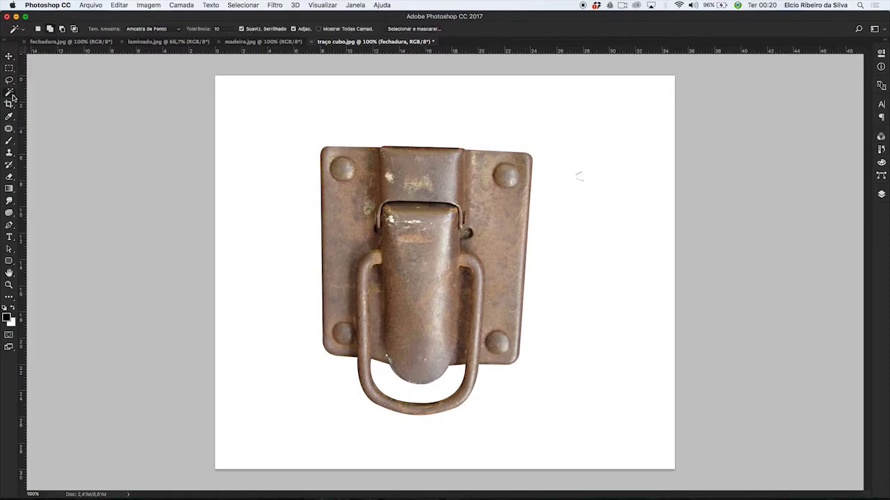
right_click(11, 96)
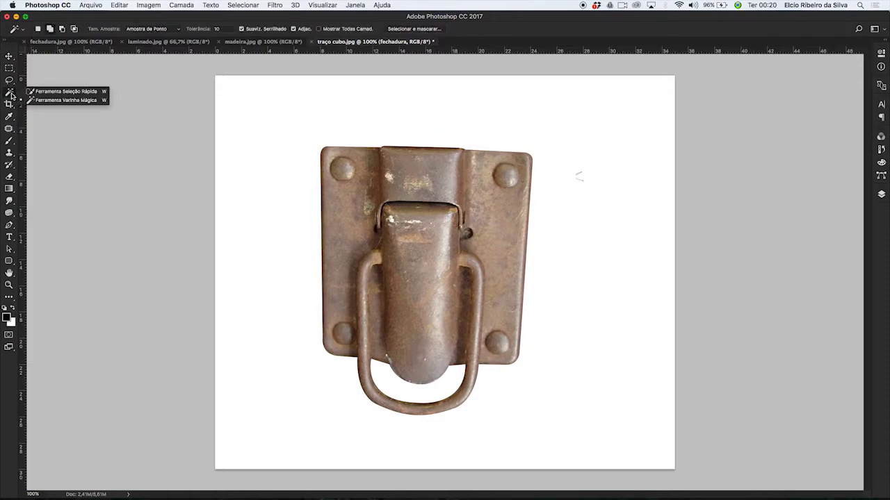
left_click(58, 102)
left_click(411, 141)
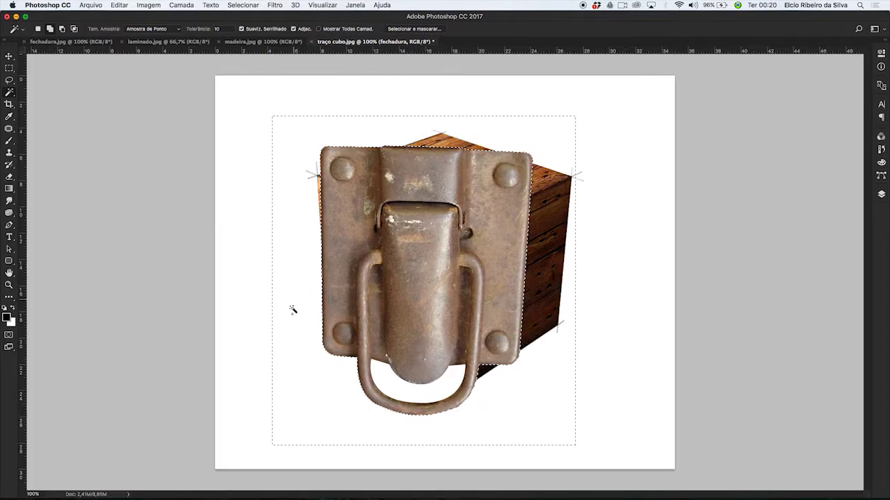
left_click(392, 389, "shift")
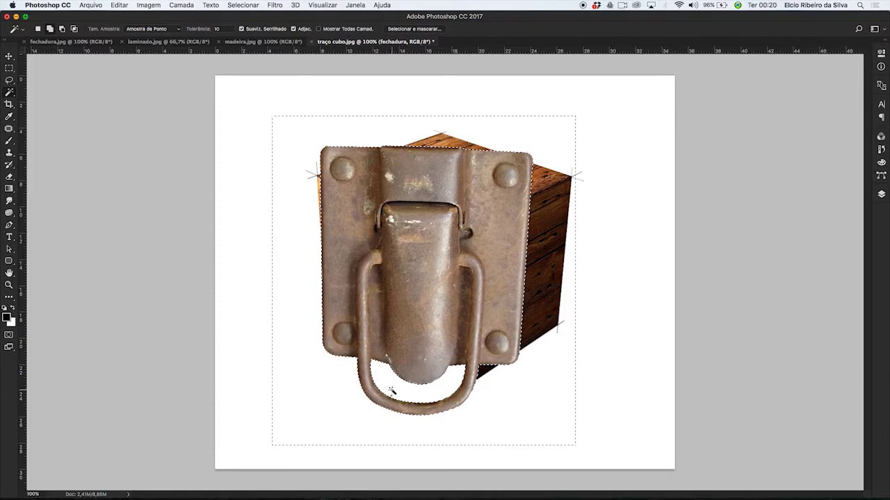
key("Delete")
left_click(182, 5)
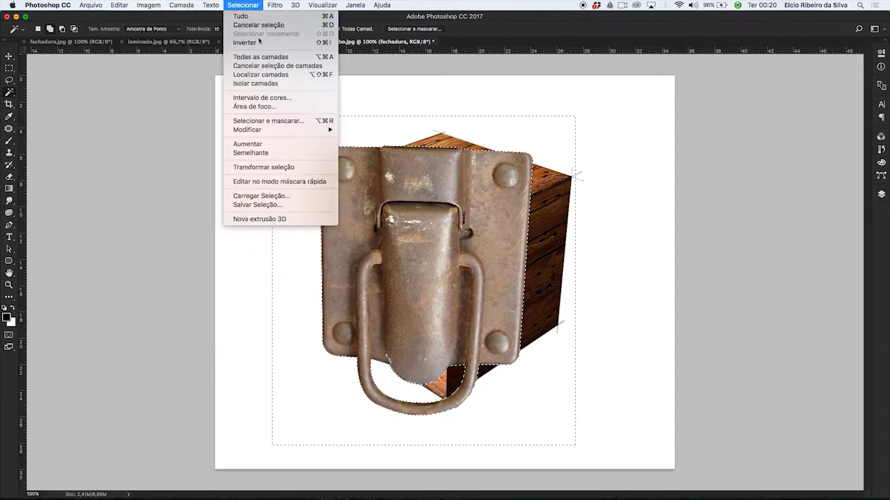
left_click(262, 26)
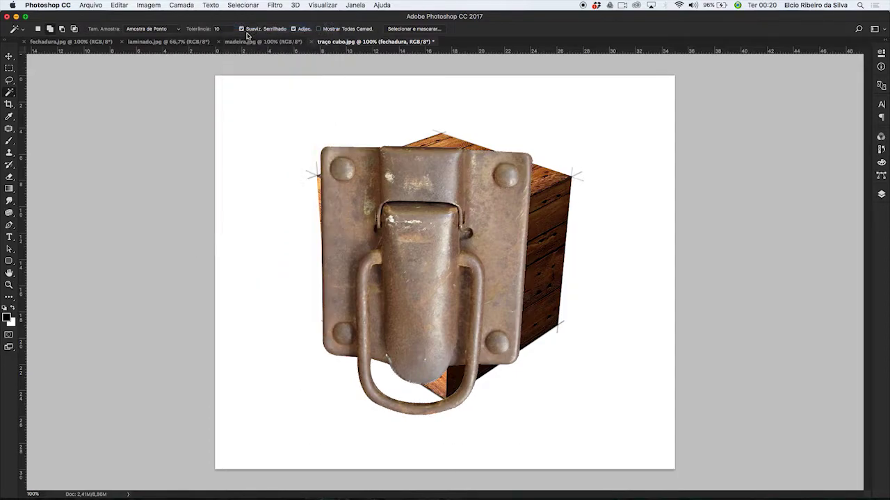
Step: Scale the lock down proportionally to about 16.3% and place it on the cube's left face near the middle of its upper edge
left_click(9, 57)
left_click_drag(398, 226, 430, 193)
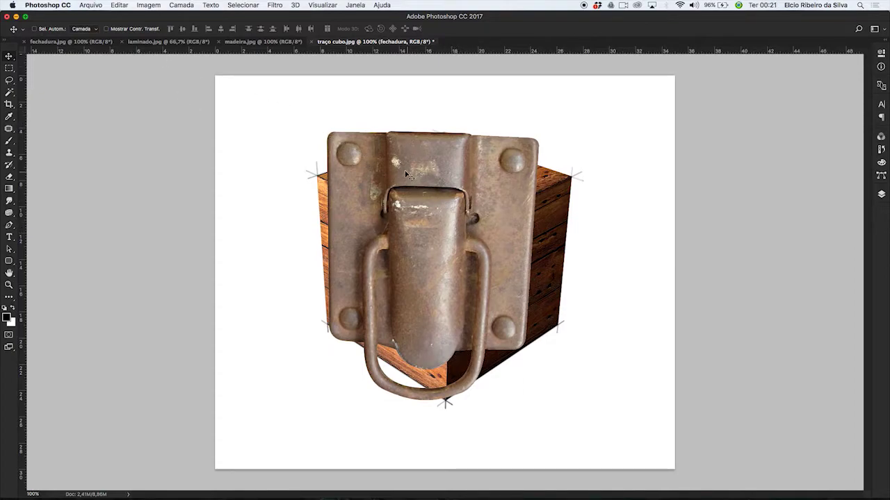
key("super+t")
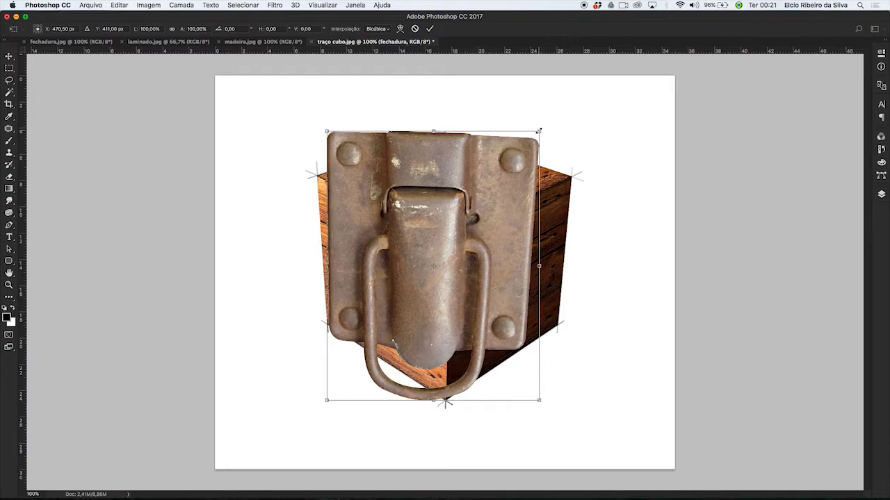
left_click_drag(538, 130, 380, 226)
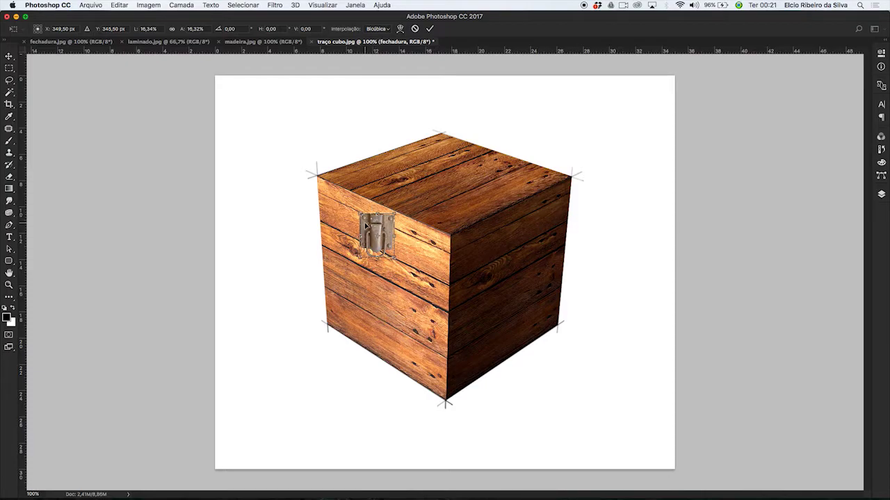
key("super+plus")
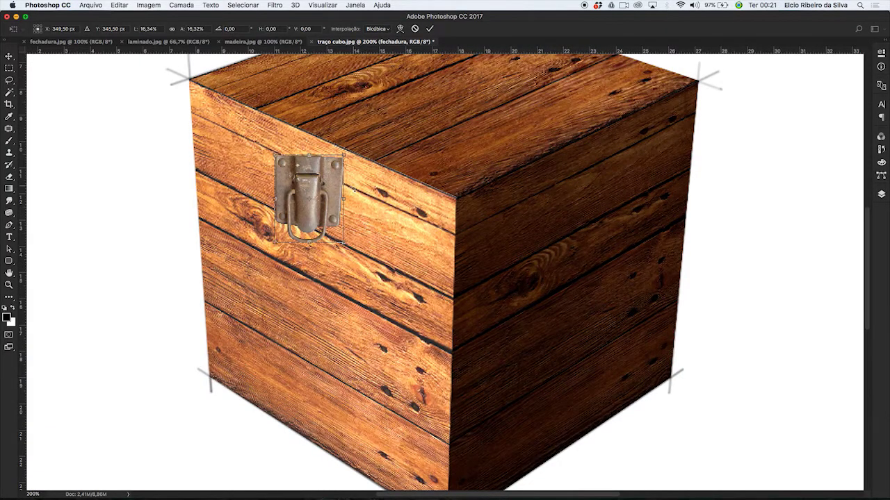
left_click_drag(333, 189, 329, 184)
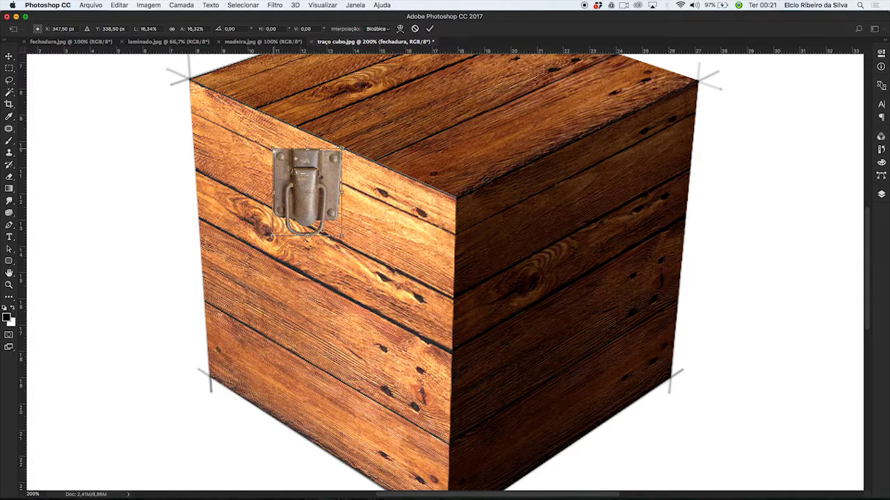
Step: Distort the lock's corners to follow the left face's perspective, with its top edge along the box's upper edge, and apply the transformation
left_click_drag(275, 149, 285, 124)
left_click_drag(273, 236, 289, 229)
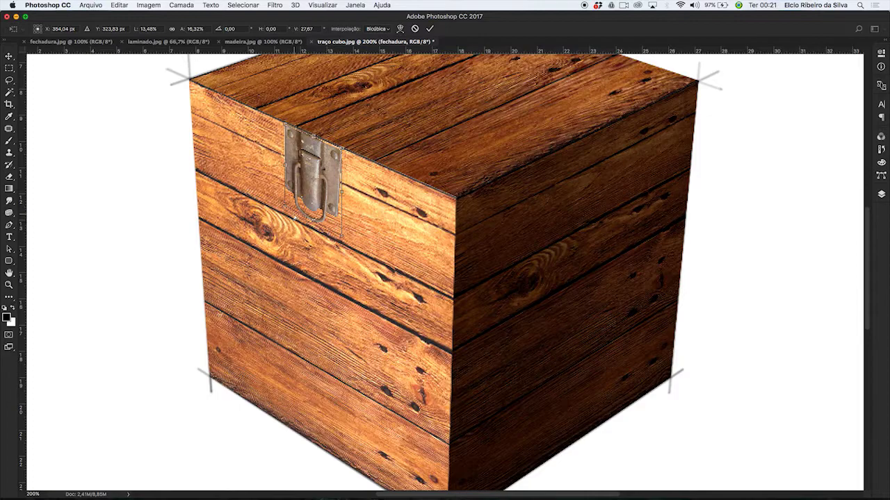
left_click_drag(283, 208, 288, 214)
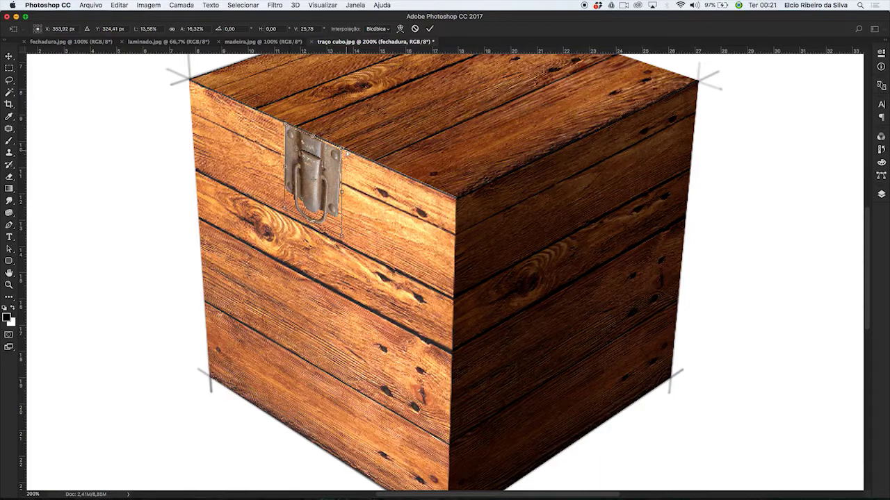
left_click_drag(342, 148, 344, 150)
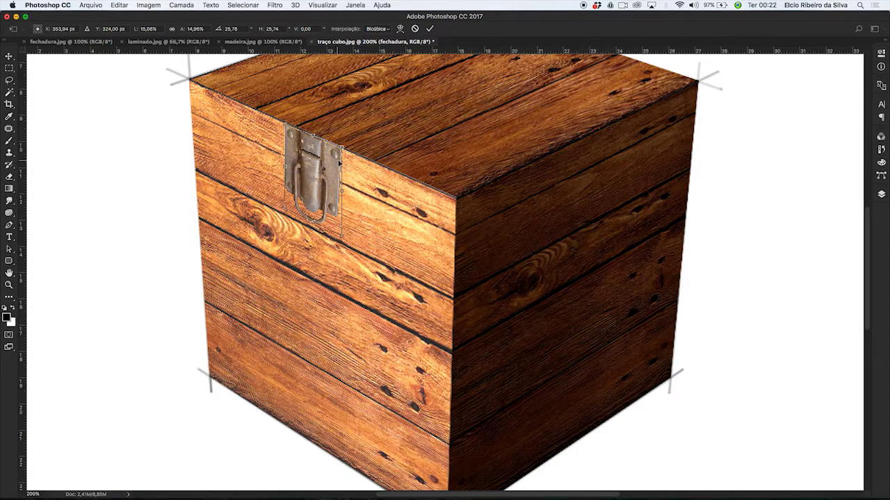
mouse_move(340, 189)
left_mouse_down()
mouse_move(336, 208)
mouse_move(339, 200)
left_mouse_up()
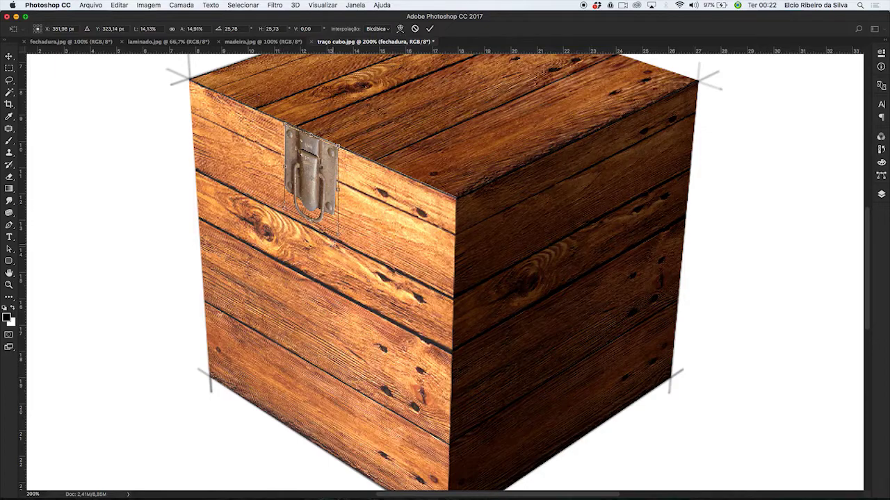
key("Return")
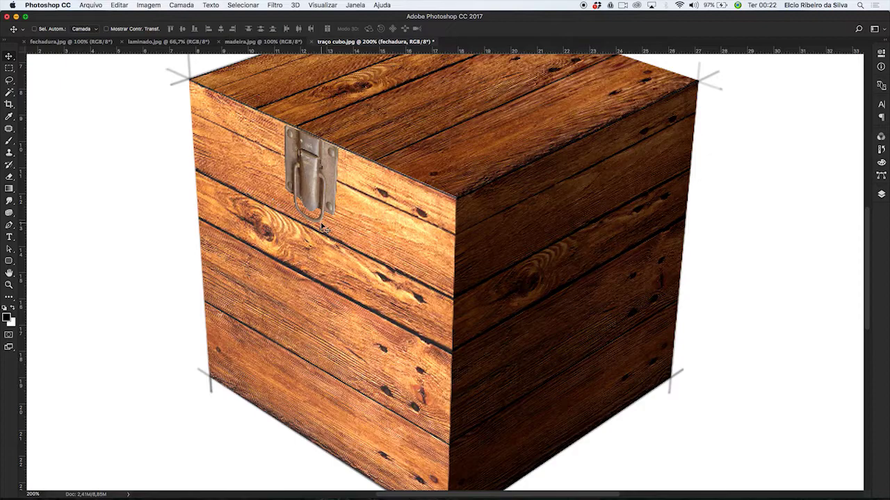
key("super+minus")
key("super+minus")
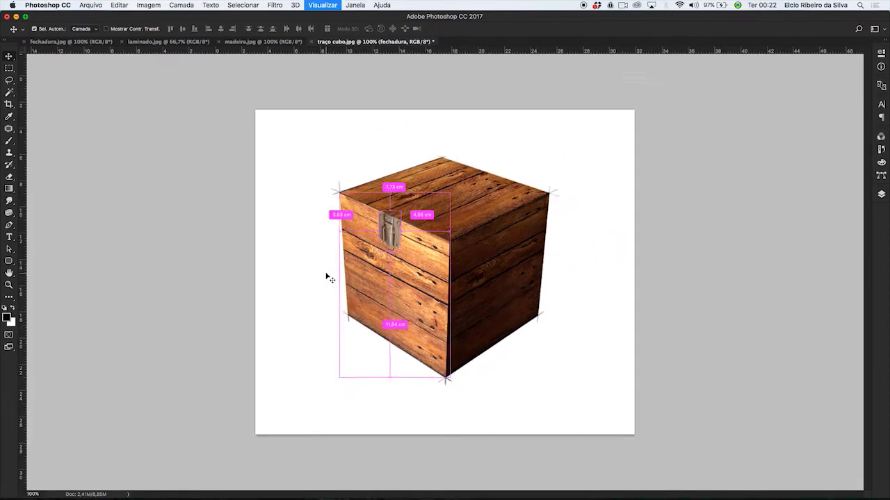
key("super+plus")
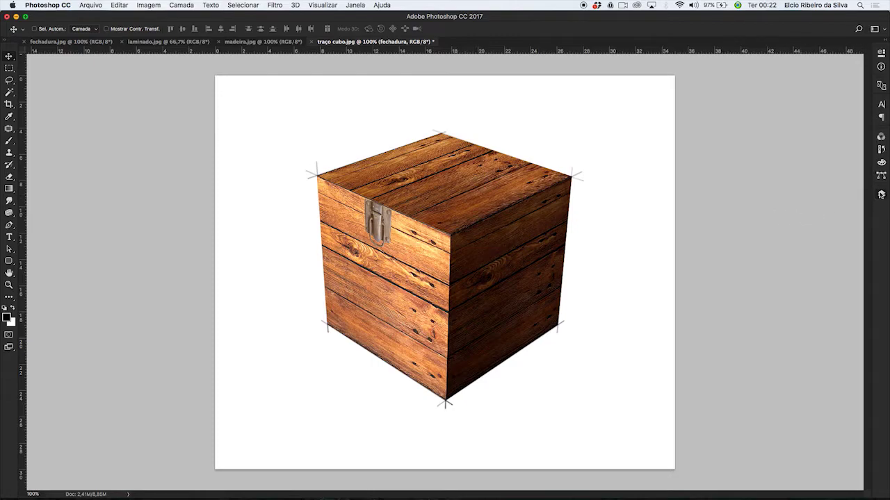
Step: Add a drop shadow (Sombra Projetada) to the fechadura layer and set its angle to -170°
left_click(880, 195)
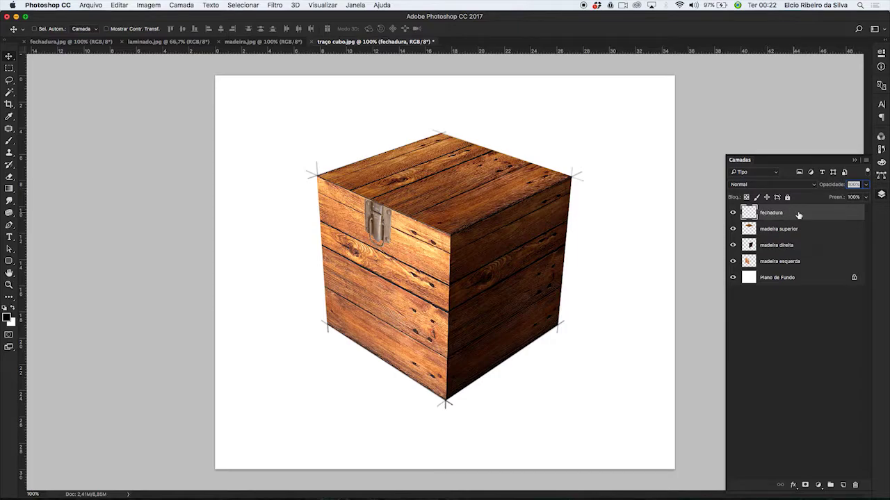
double_click(833, 214)
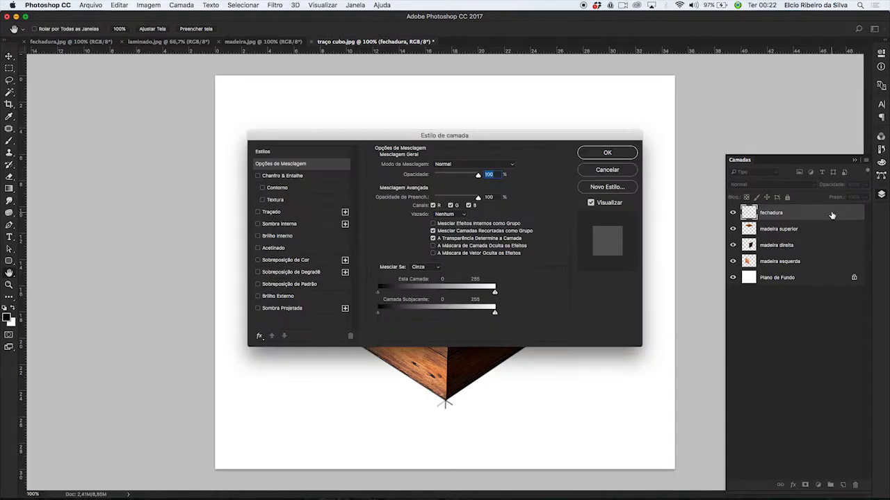
left_click_drag(566, 125, 779, 118)
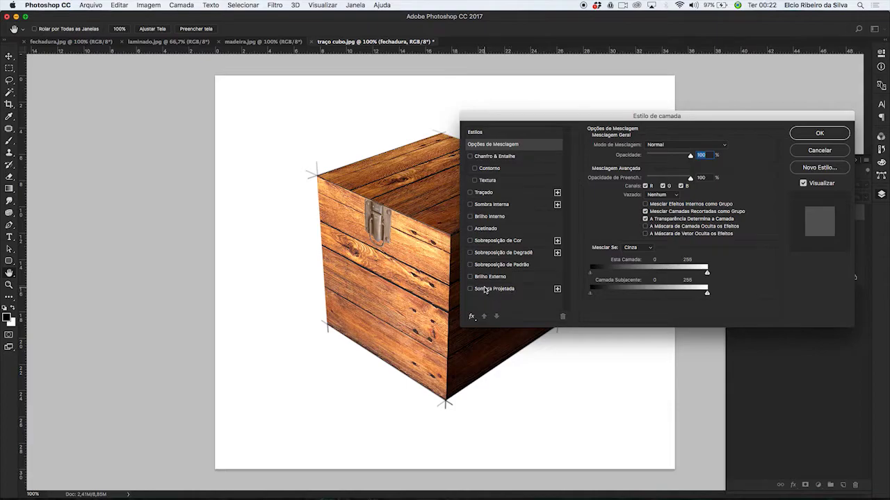
left_click(495, 289)
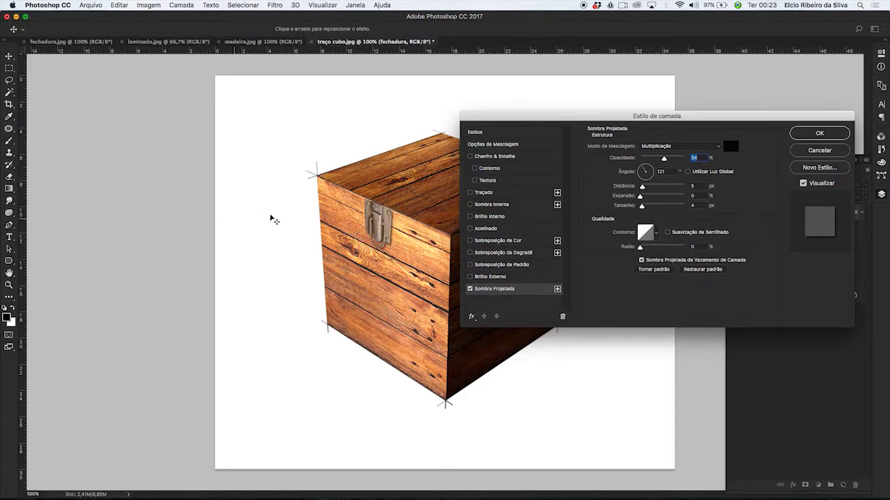
left_click(645, 170)
left_click_drag(644, 170, 643, 174)
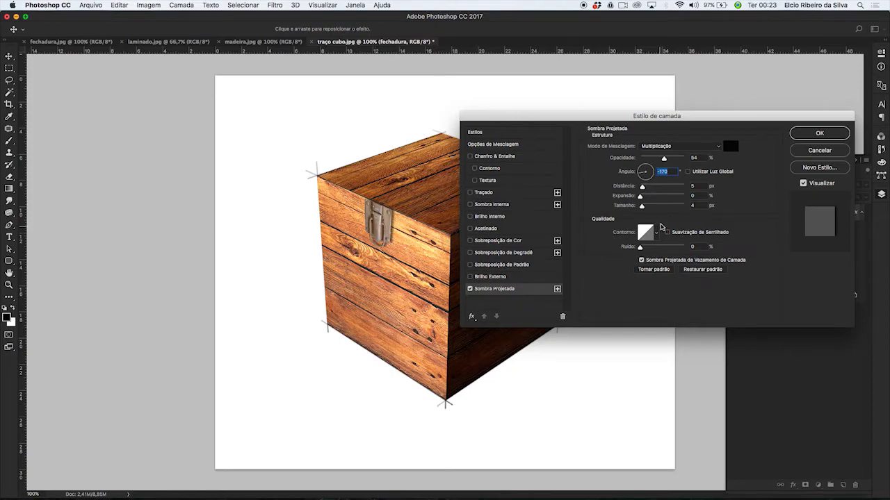
Step: Set the lock shadow's distance to 2 px, spread to 14%, size to 3 px and opacity to 61%, and apply the layer style
mouse_move(642, 207)
left_mouse_down()
mouse_move(657, 208)
mouse_move(637, 212)
mouse_move(648, 198)
mouse_move(680, 201)
mouse_move(641, 198)
mouse_move(651, 189)
mouse_move(669, 191)
mouse_move(641, 192)
mouse_move(642, 208)
mouse_move(641, 199)
left_mouse_up()
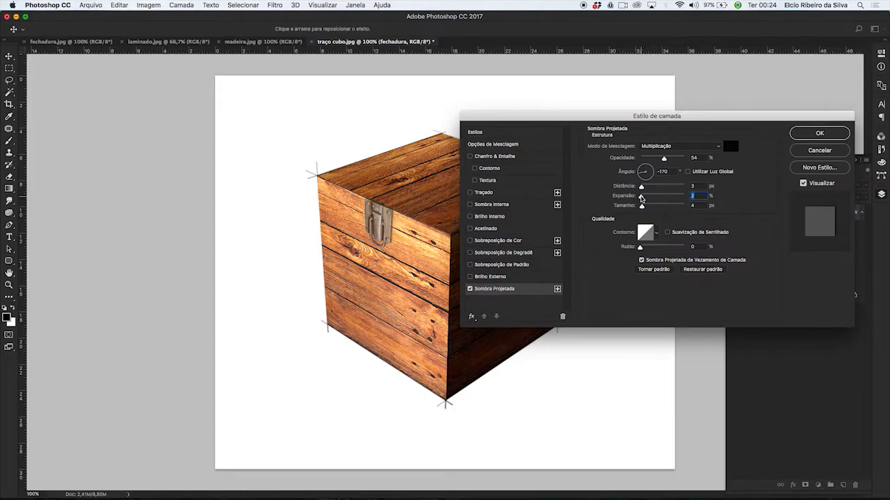
left_click_drag(641, 206, 639, 208)
left_click_drag(640, 187, 642, 208)
left_click(642, 198)
left_click_drag(643, 199, 642, 207)
mouse_move(665, 161)
left_mouse_down()
mouse_move(696, 164)
mouse_move(640, 166)
mouse_move(679, 166)
mouse_move(669, 166)
left_mouse_up()
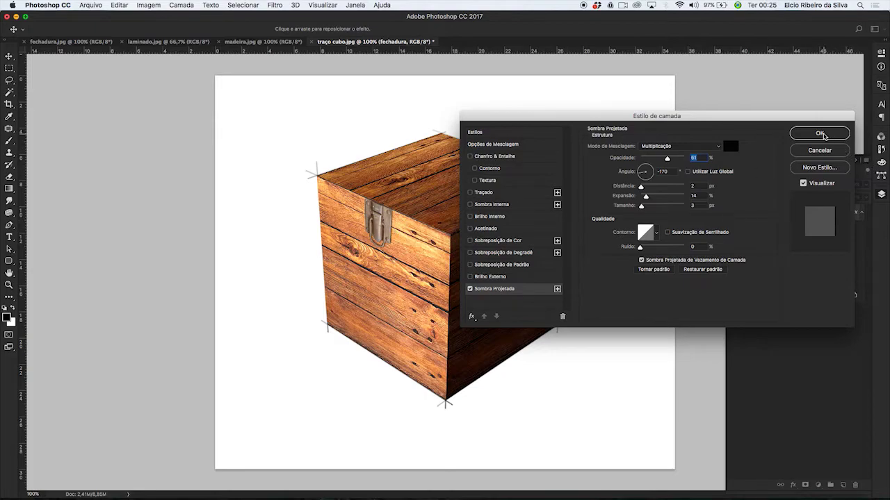
left_click(825, 136)
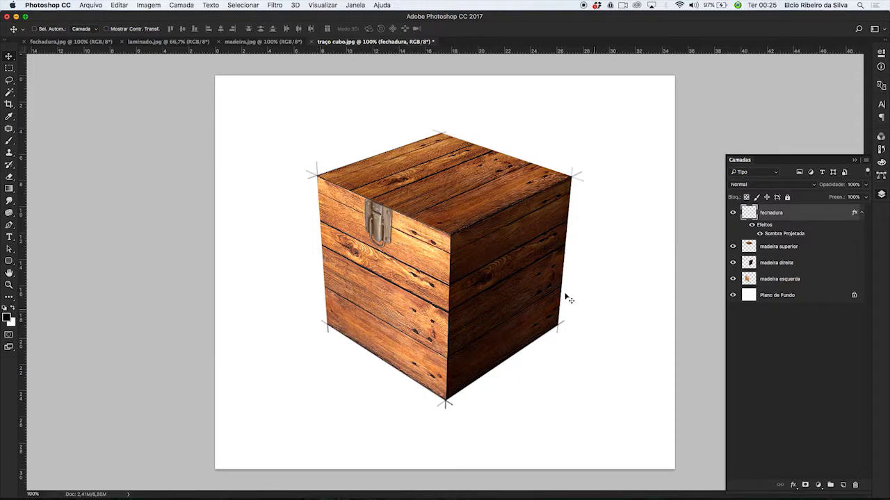
Step: Copy the laminado.jpg planks into the traço cubo.jpg document and place their layer directly above Plano de Fundo, behind the box
key("super+minus")
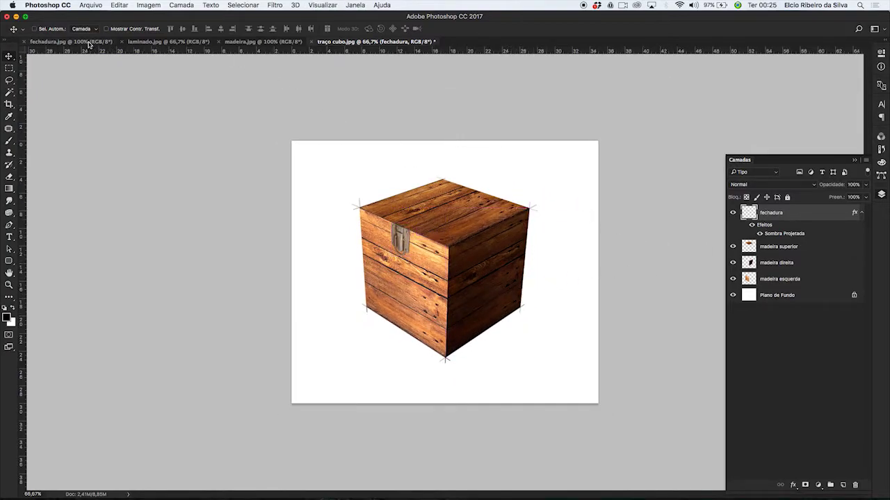
left_click(151, 42)
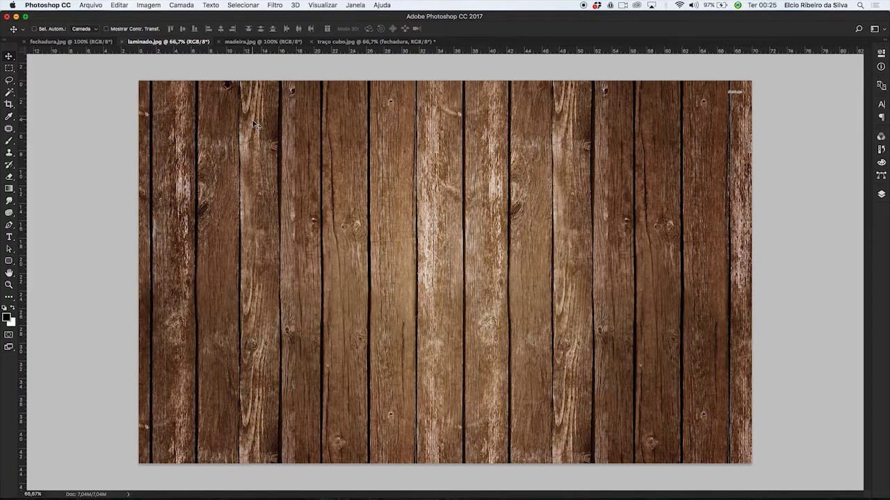
left_click_drag(266, 135, 356, 43)
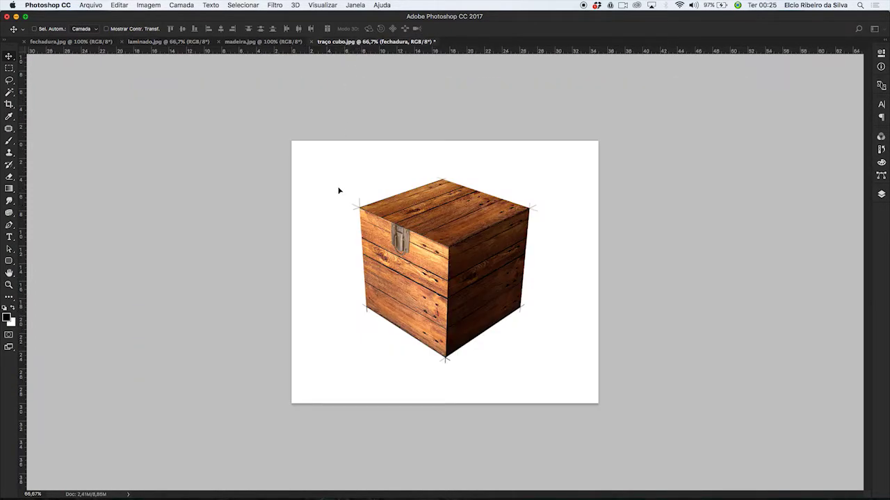
left_click_drag(339, 191, 340, 192)
left_click(881, 194)
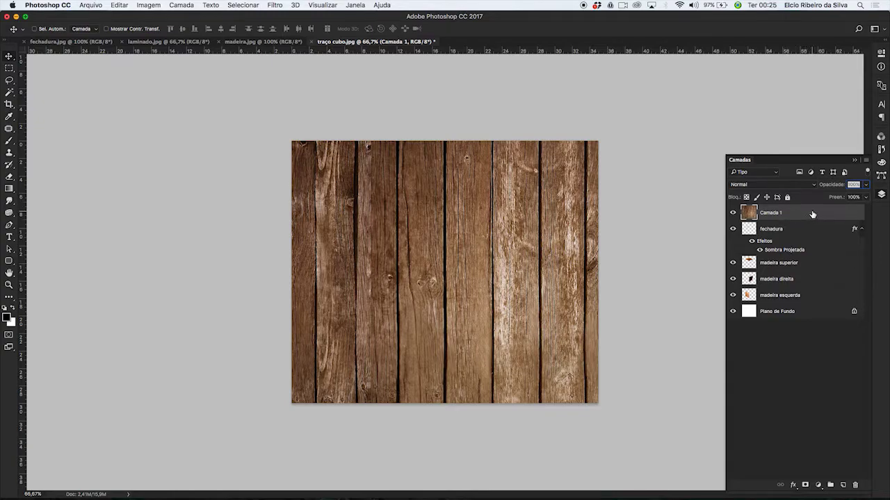
left_click_drag(812, 214, 801, 303)
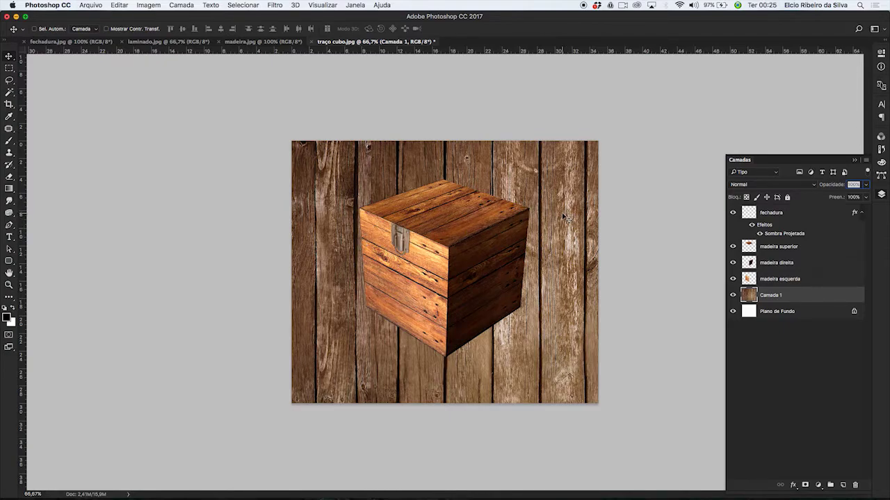
Step: Start a free transform of the plank layer and position it with its lower edge along the bottom of the canvas
key("super+minus")
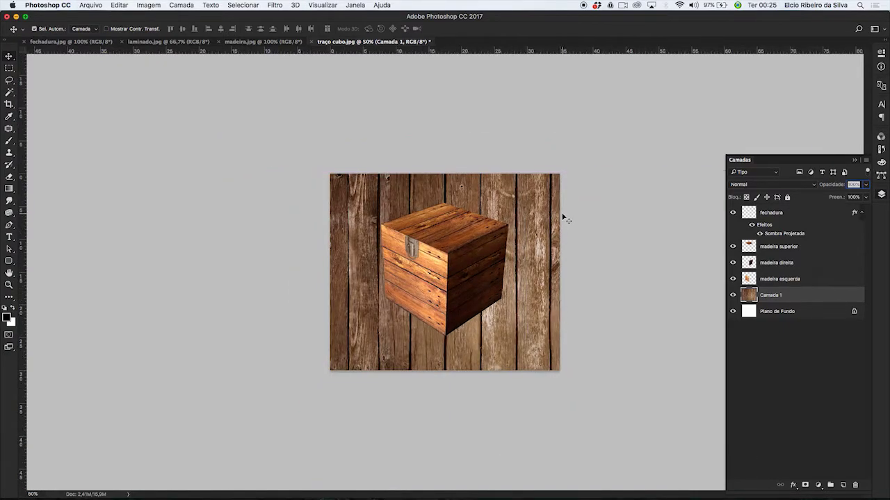
key("super+minus")
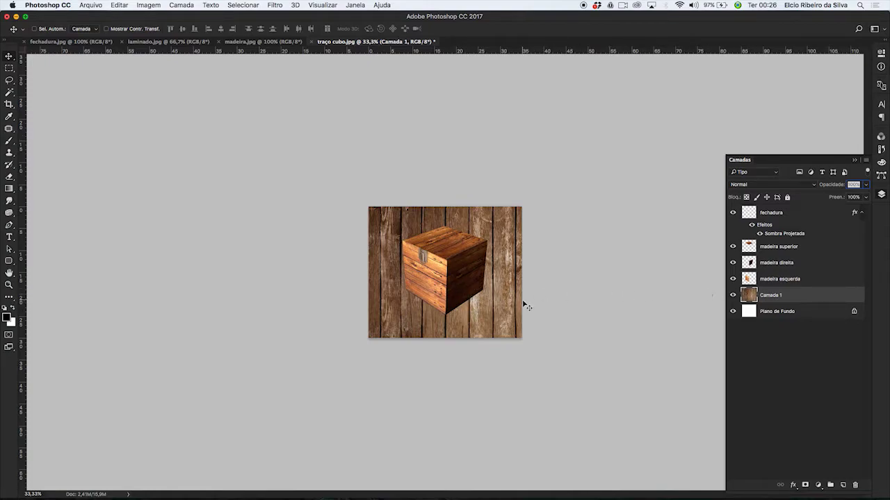
key("F7")
left_click_drag(508, 319, 479, 305)
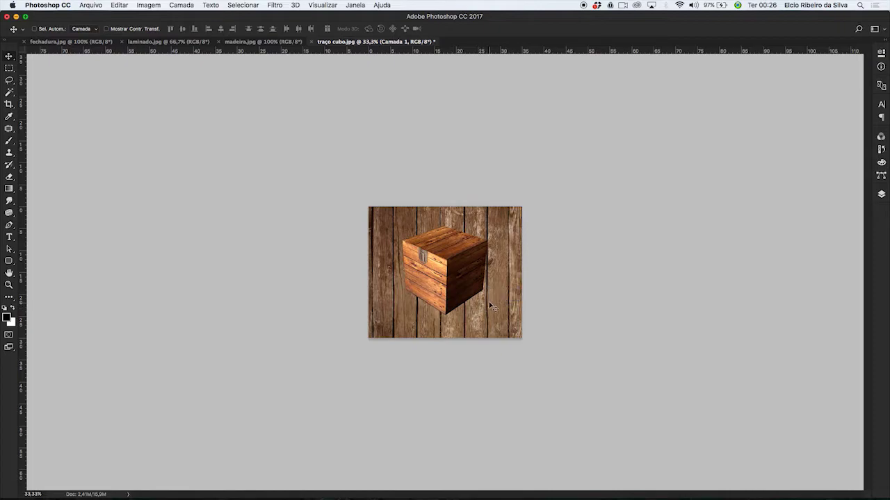
key("super+t")
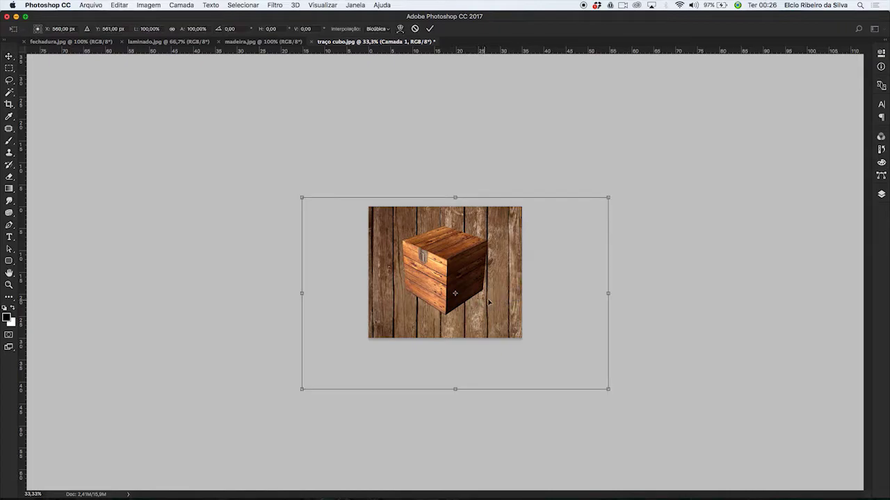
left_click_drag(580, 309, 561, 278)
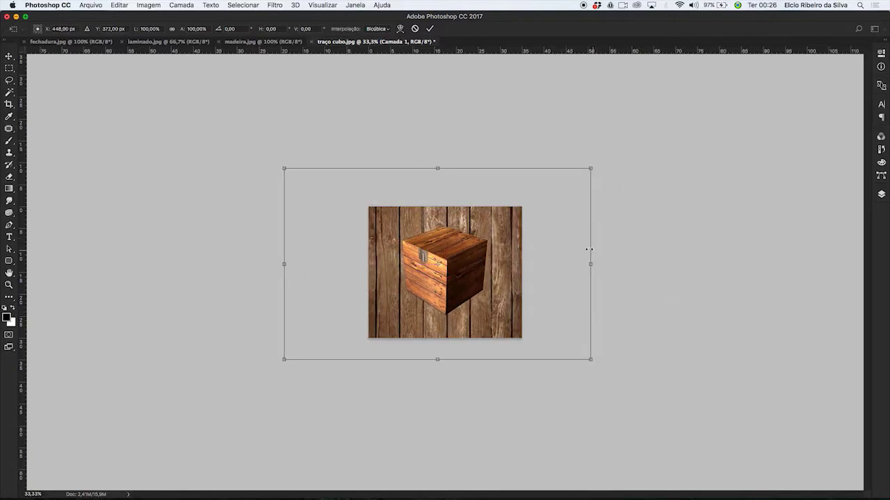
left_click_drag(565, 328, 580, 311)
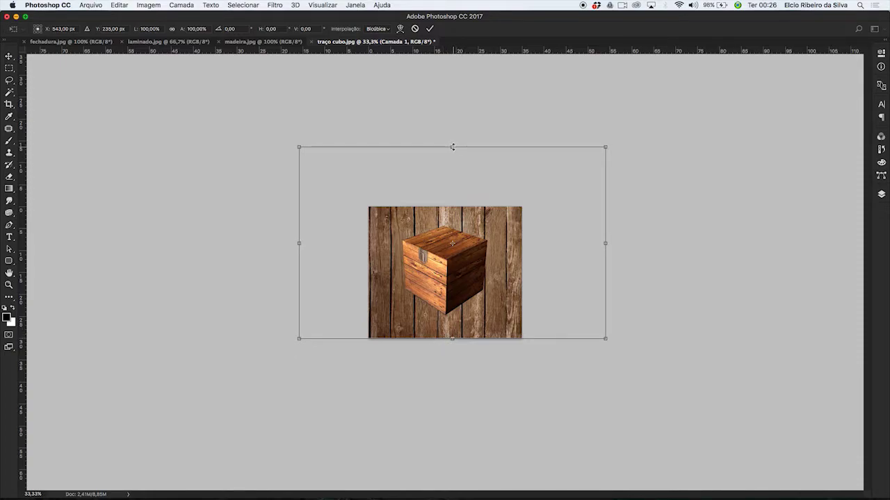
Step: Squash the planks to about 39% height and distort their upper corners inward to the canvas edges, forming a floor in perspective
left_click_drag(453, 145, 462, 265)
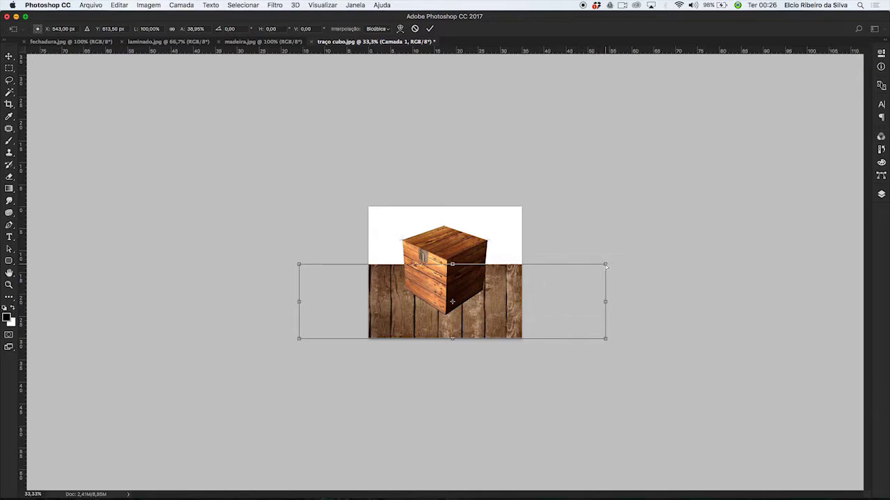
left_click_drag(605, 265, 524, 264)
left_click_drag(298, 265, 369, 265)
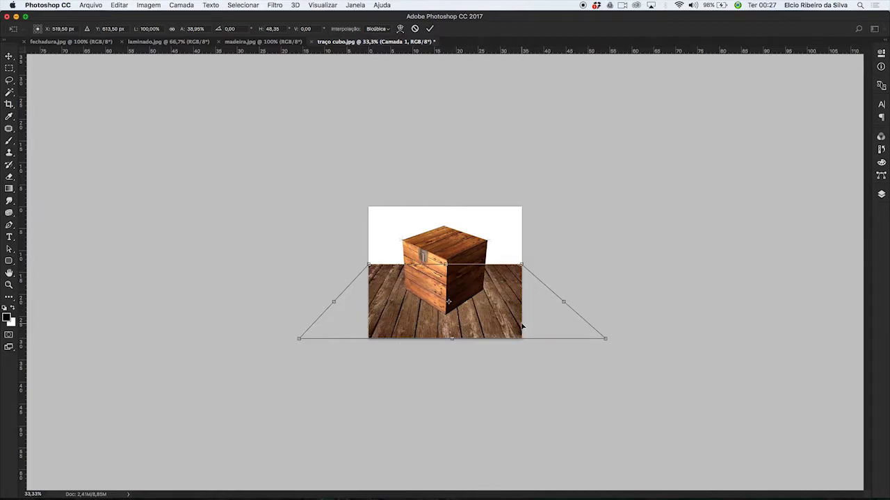
key("Escape")
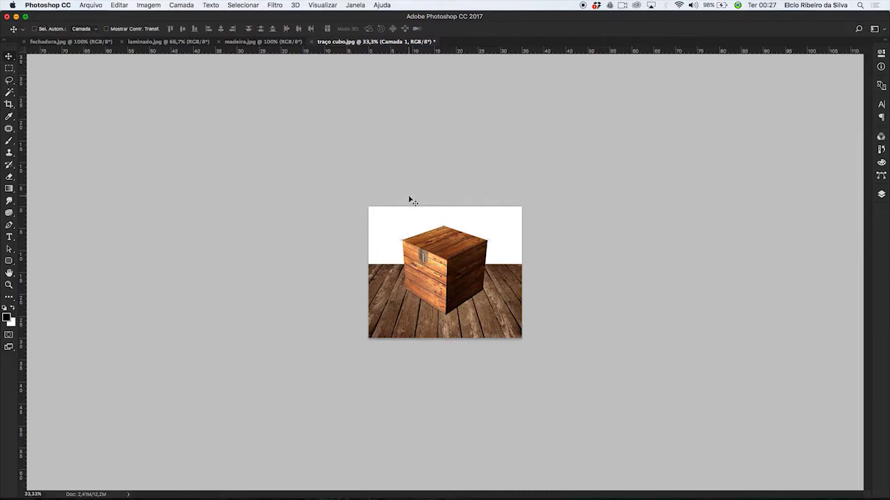
key("super+plus")
key("super+plus")
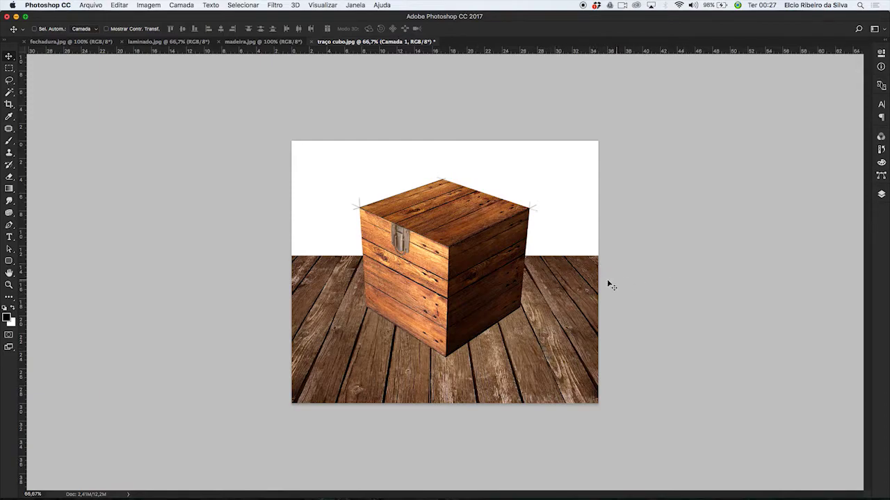
Step: Rename the floor plank layer as laminado
left_click(880, 195)
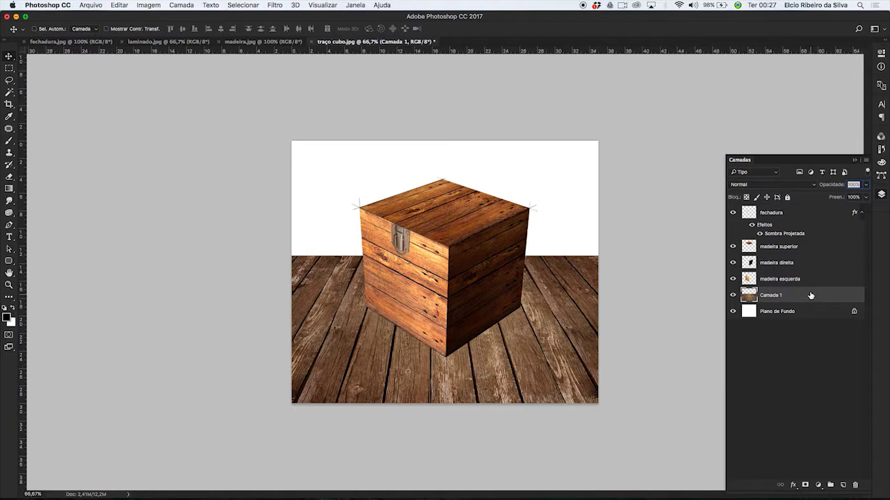
double_click(770, 295)
type("laminado")
key("Return")
Step: Create a new empty layer directly above laminado and name it sombra
left_click(843, 485)
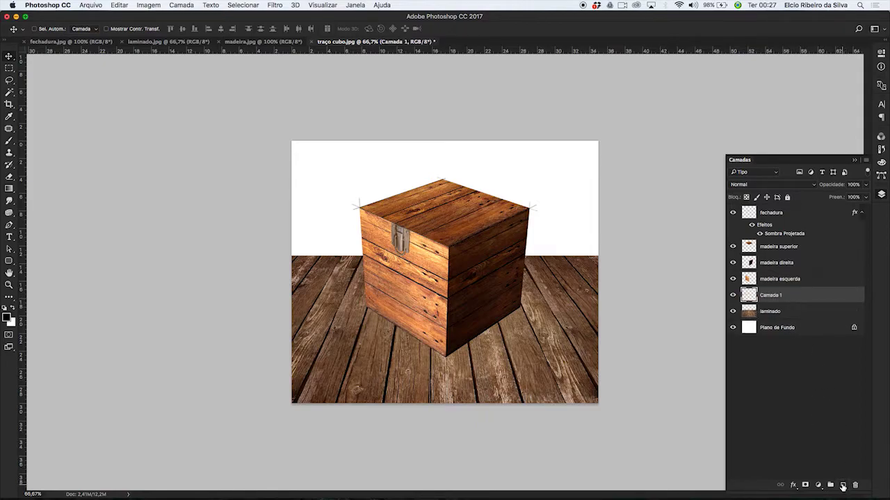
double_click(767, 296)
type("sombra")
key("Return")
Step: On the sombra layer, fill a rectangular selection spanning most of the box and the floor below it with black (000000), and deselect it
left_click(11, 70)
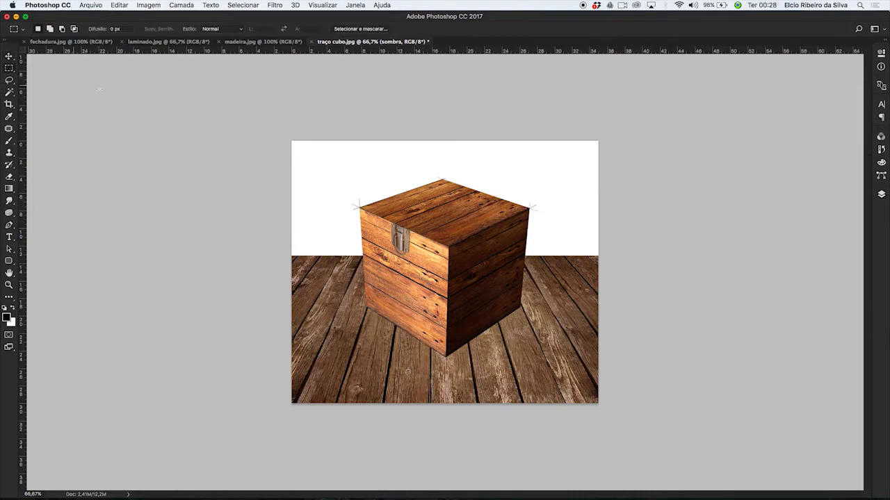
left_click_drag(361, 220, 556, 374)
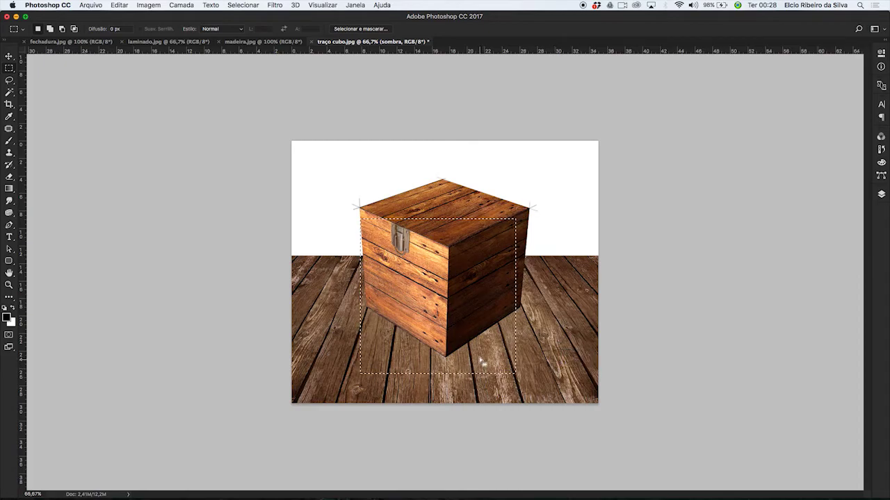
left_click(7, 317)
left_click_drag(155, 224, 181, 249)
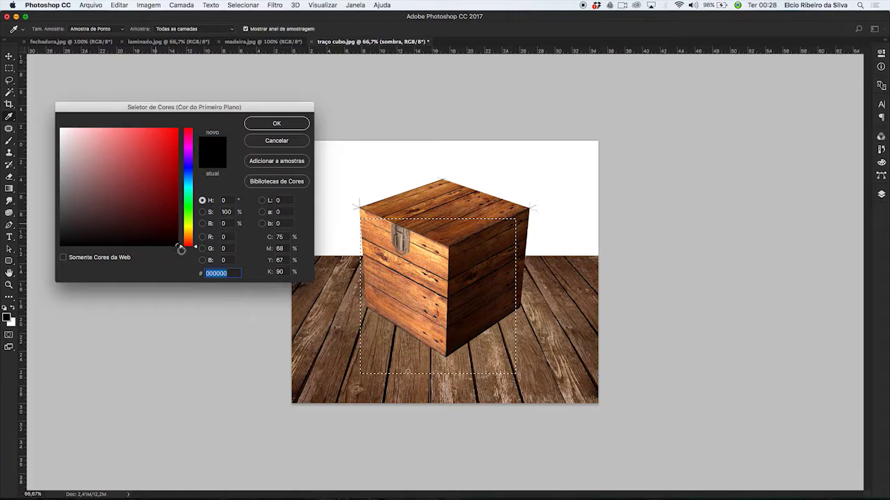
left_click(276, 125)
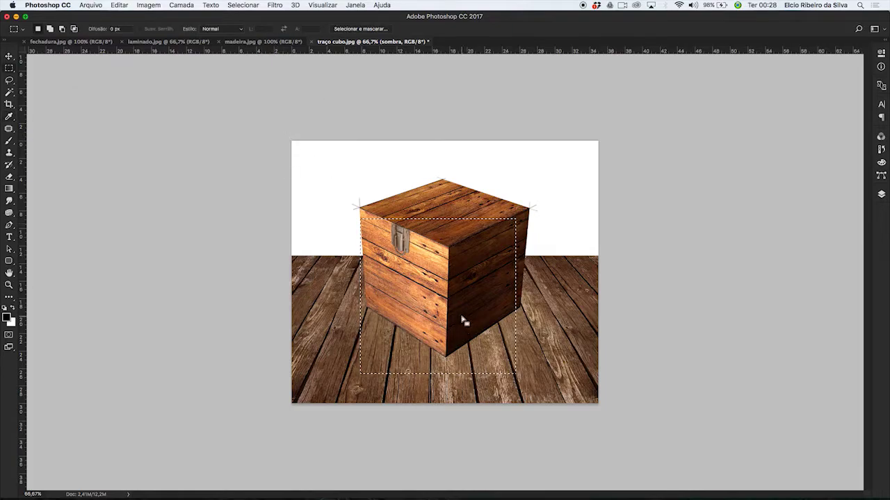
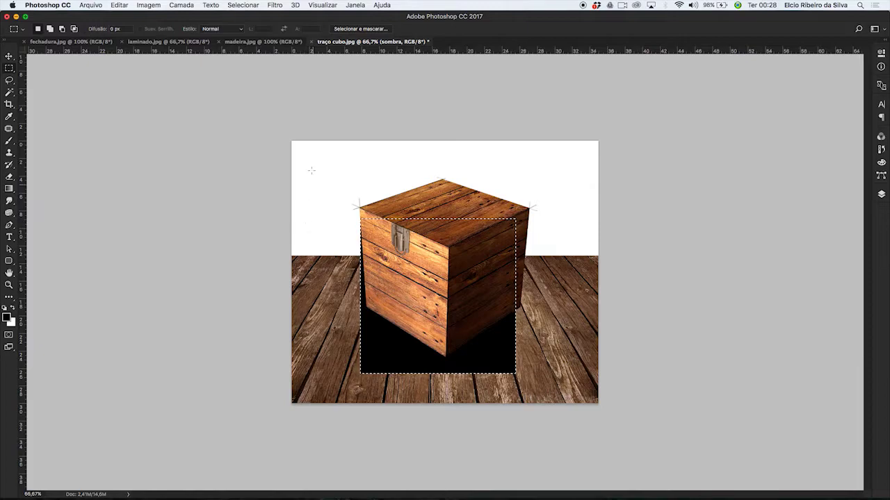
left_click(245, 6)
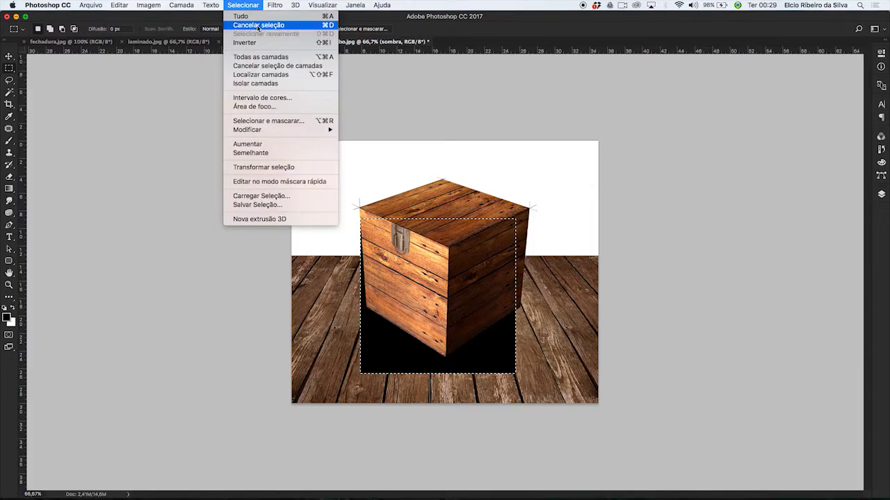
left_click(259, 25)
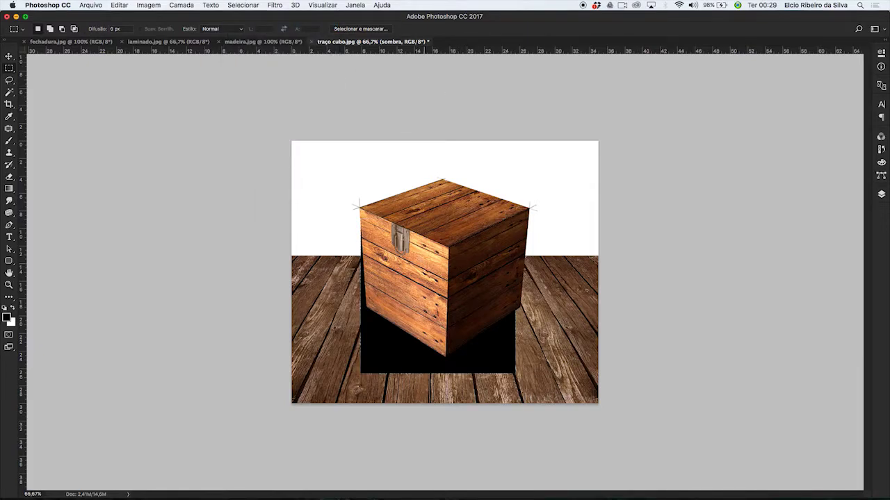
Step: Shift the black rectangle right and slightly down, and distort its corners into a slanted quadrilateral lying under the box
left_click(10, 57)
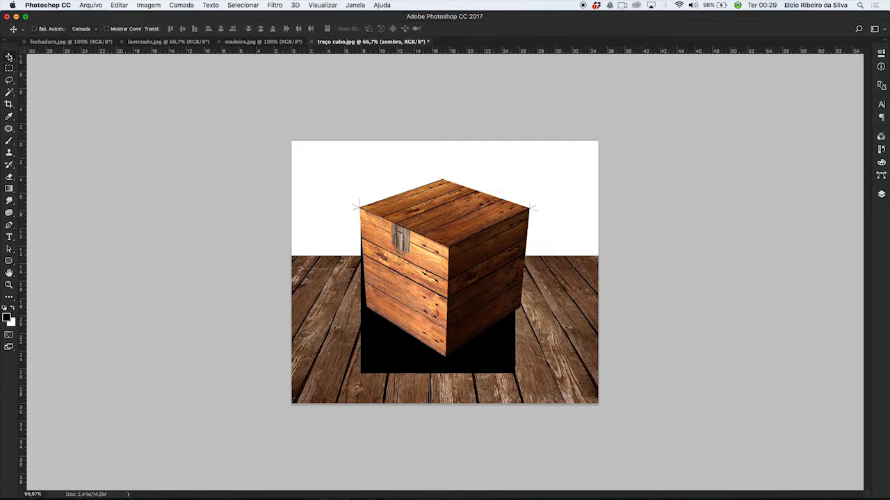
left_click_drag(405, 357, 435, 368)
key("super+t")
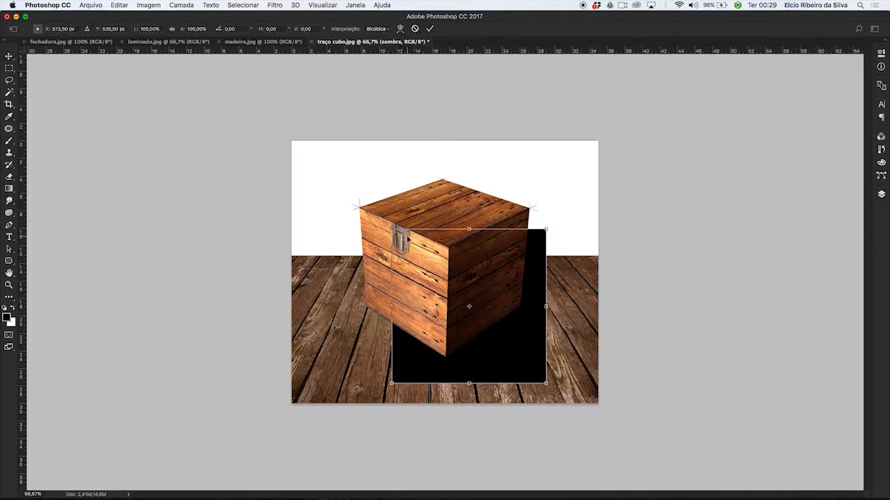
left_click_drag(393, 230, 366, 308)
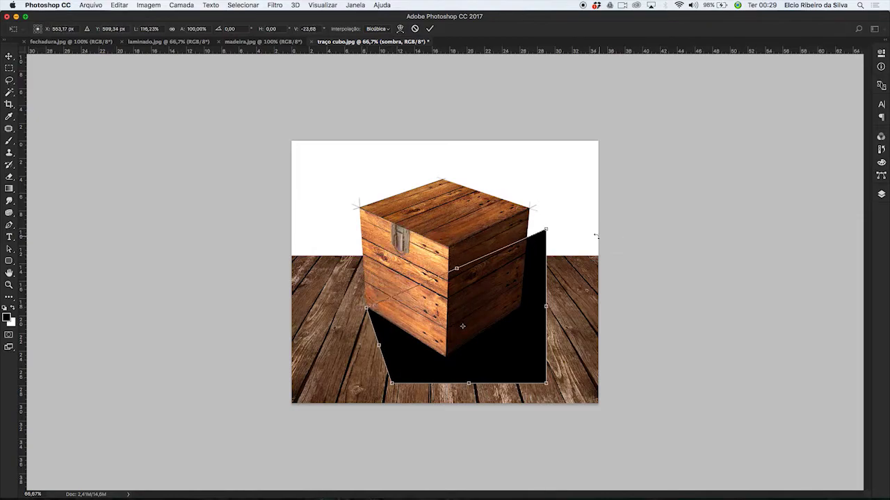
left_click_drag(545, 230, 449, 273)
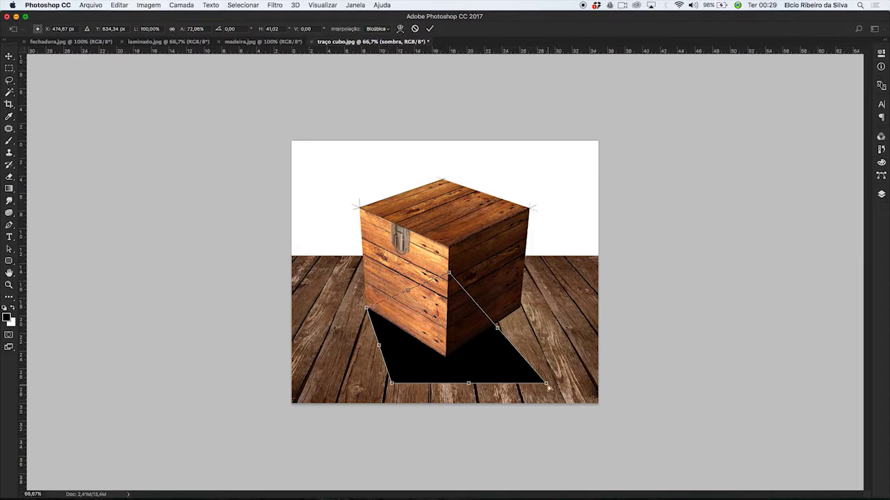
left_click_drag(547, 383, 558, 326)
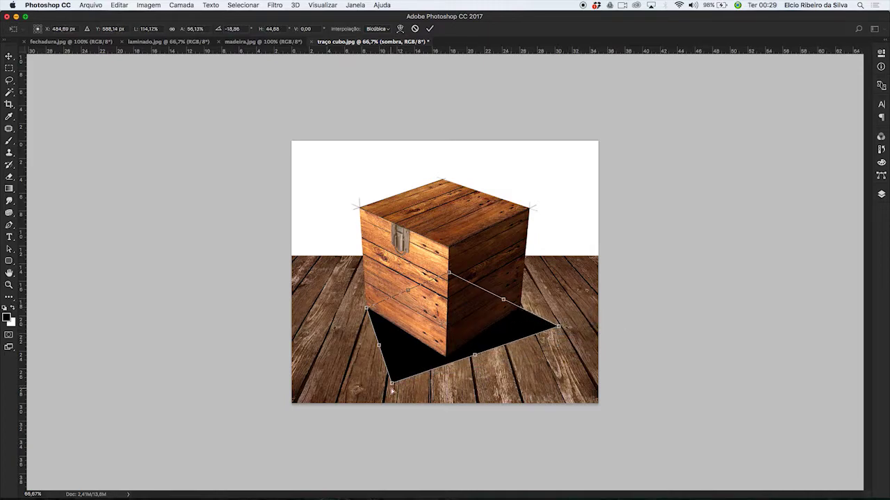
left_click_drag(391, 384, 467, 396)
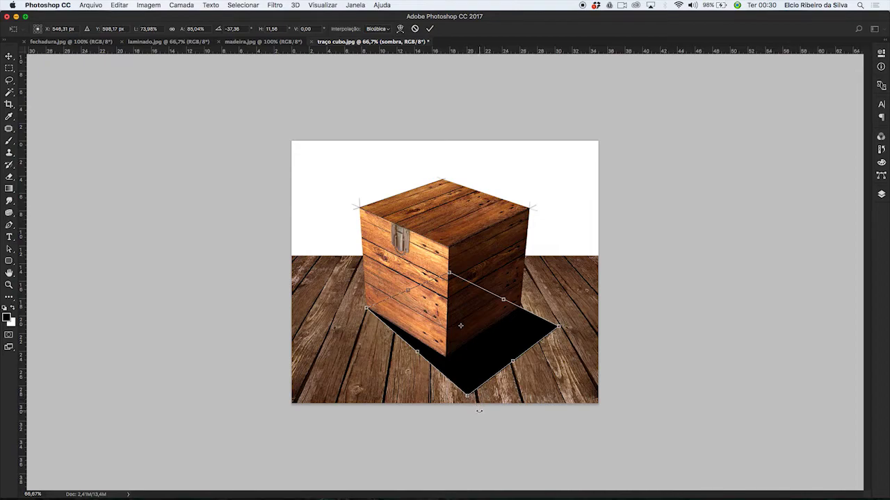
Step: Distort the shadow to run from the box's lowest corner across the floor to the right canvas edge, and apply the transform
left_click_drag(468, 396, 444, 358)
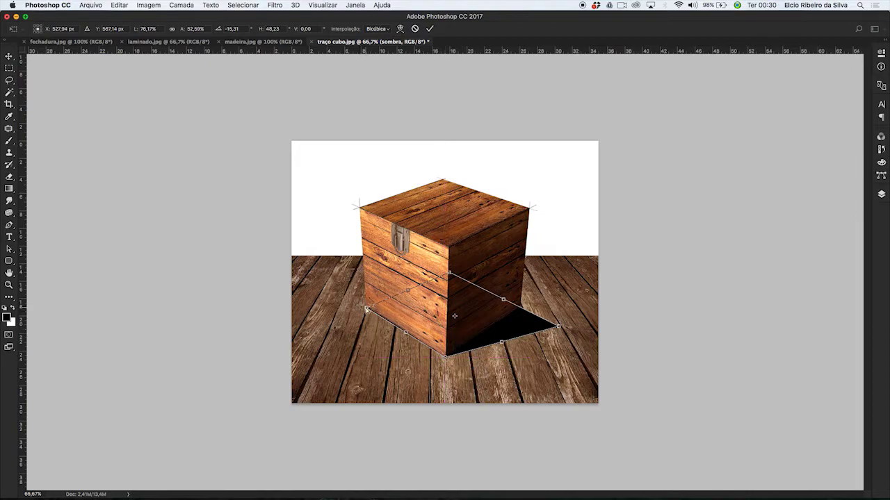
left_click_drag(559, 327, 582, 321)
left_click_drag(449, 277, 499, 269)
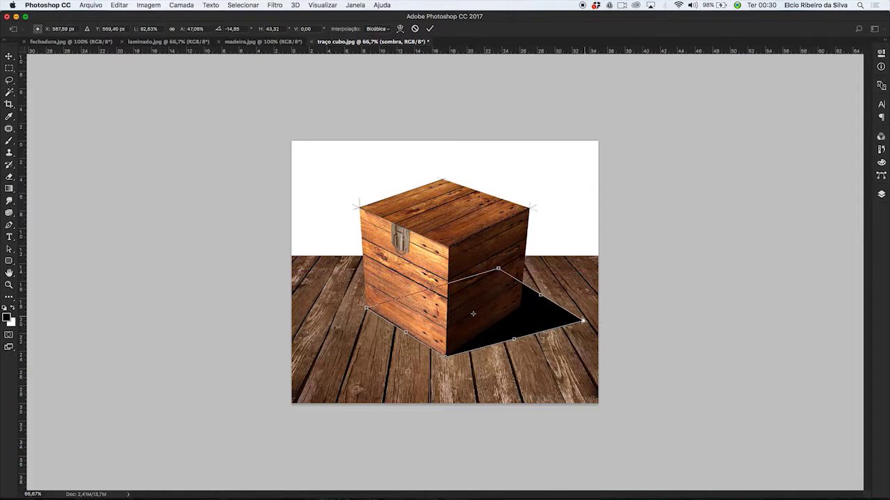
left_click_drag(582, 322, 587, 292)
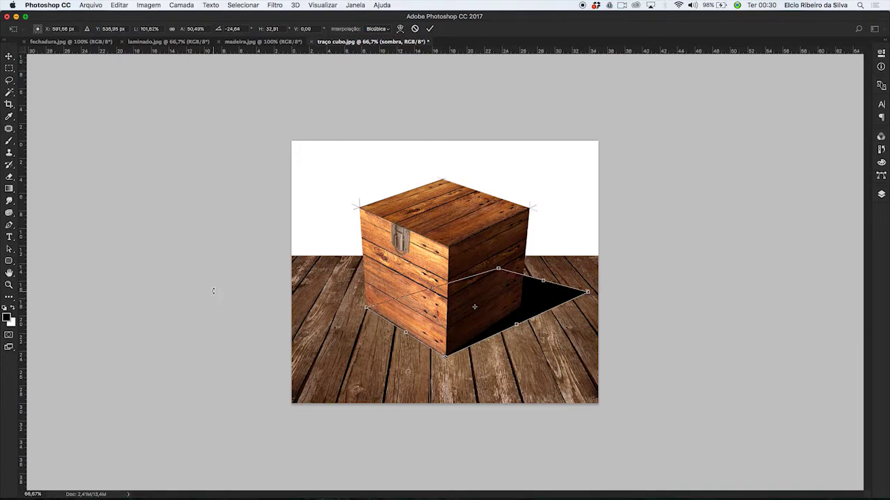
left_click_drag(589, 293, 594, 288)
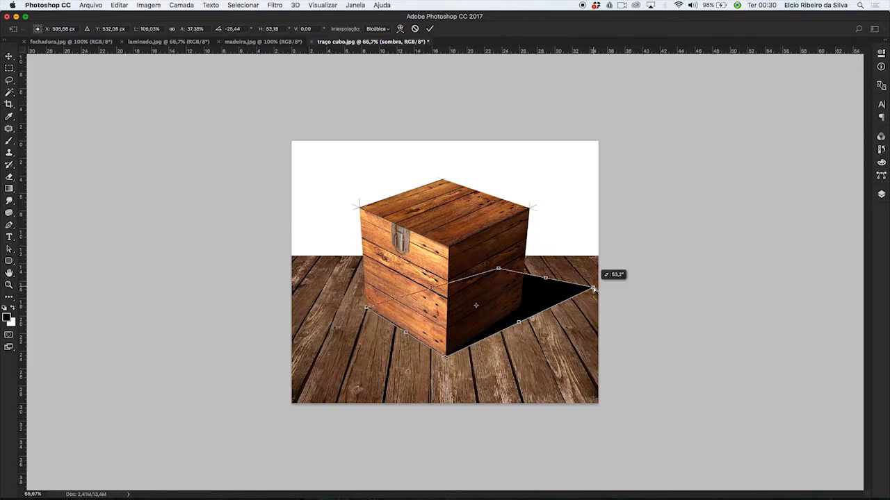
left_click_drag(498, 268, 495, 261)
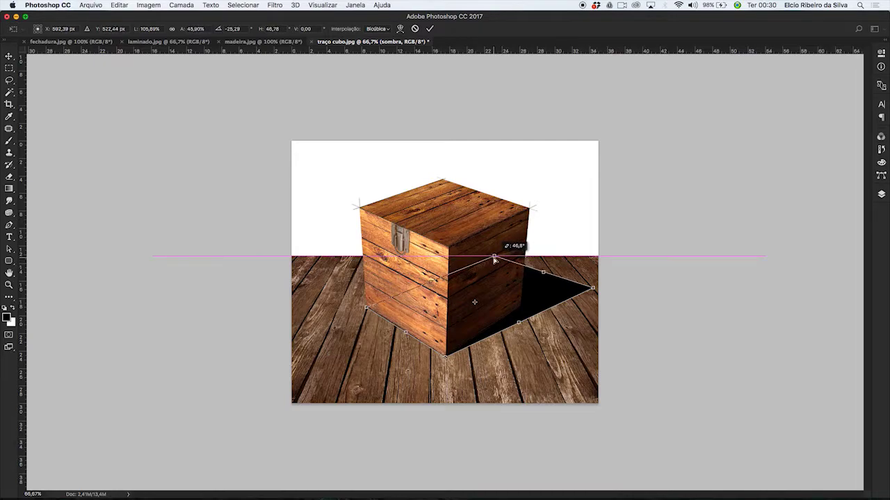
left_click_drag(494, 259, 495, 262)
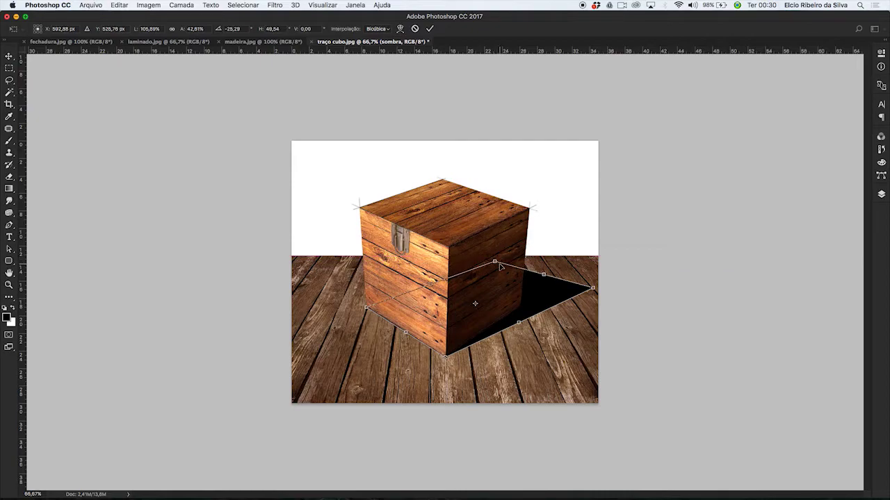
key("Return")
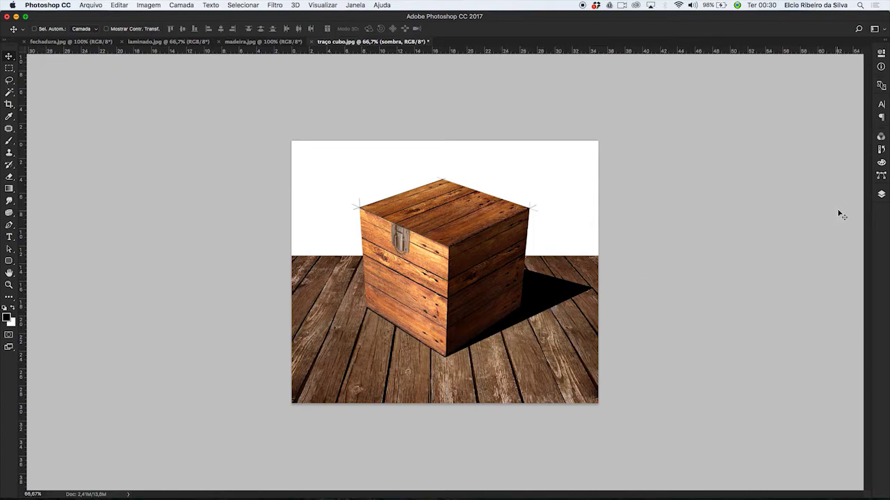
Step: Reduce the sombra layer's opacity to roughly 60%
left_click(880, 195)
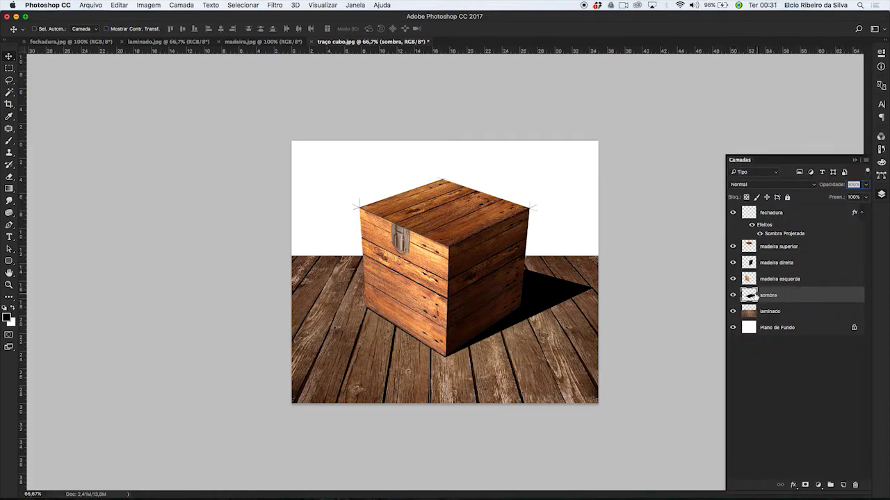
left_click(866, 185)
mouse_move(865, 197)
left_mouse_down()
mouse_move(828, 199)
mouse_move(850, 199)
left_mouse_up()
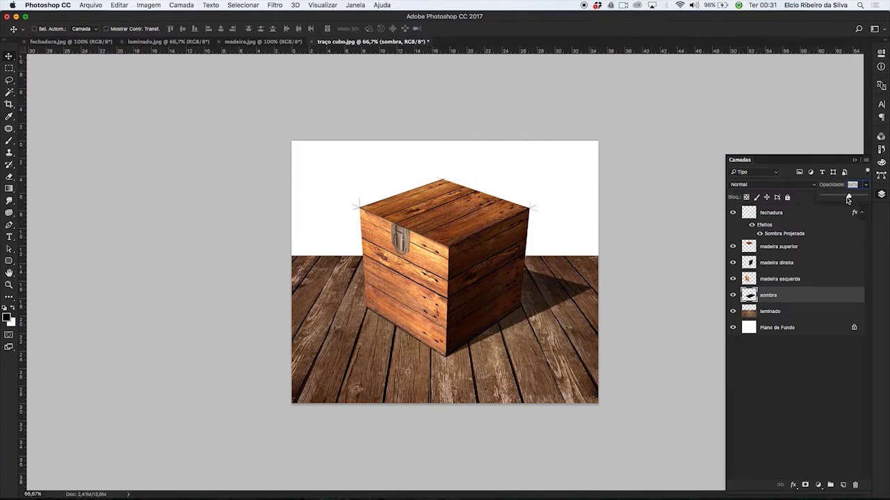
left_click(809, 300)
Step: Soften the sombra layer with a Gaussian Blur of about 2.7 pixels radius
left_click(275, 6)
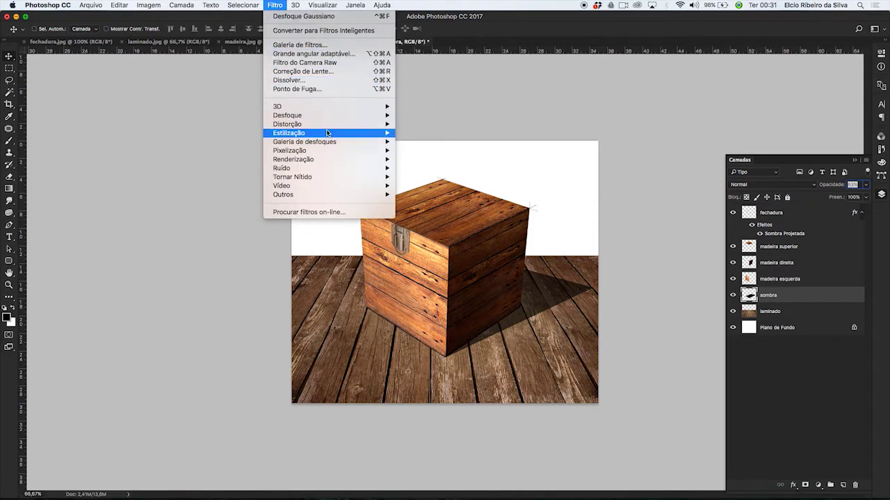
mouse_move(347, 116)
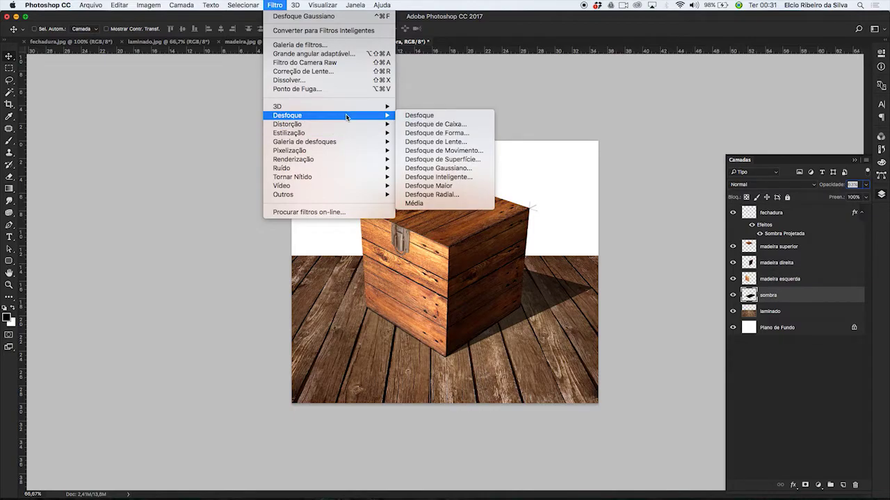
left_click(463, 169)
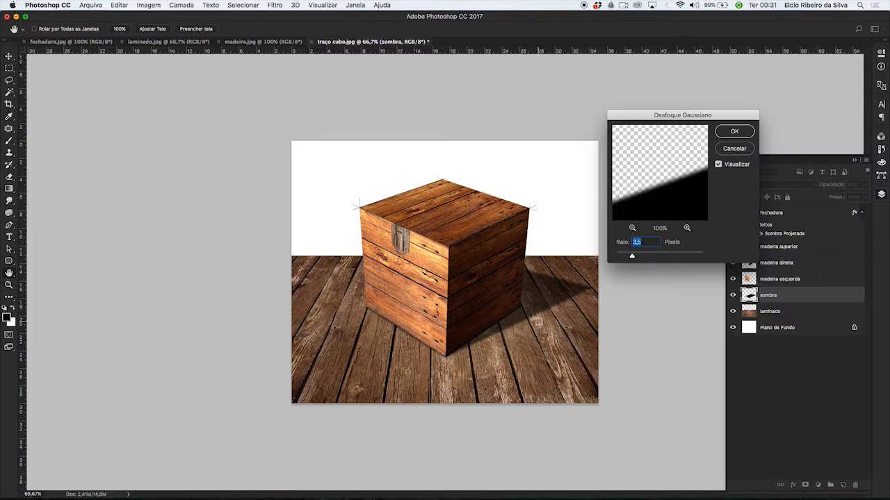
mouse_move(633, 258)
left_mouse_down()
mouse_move(689, 257)
mouse_move(620, 258)
mouse_move(630, 259)
left_mouse_up()
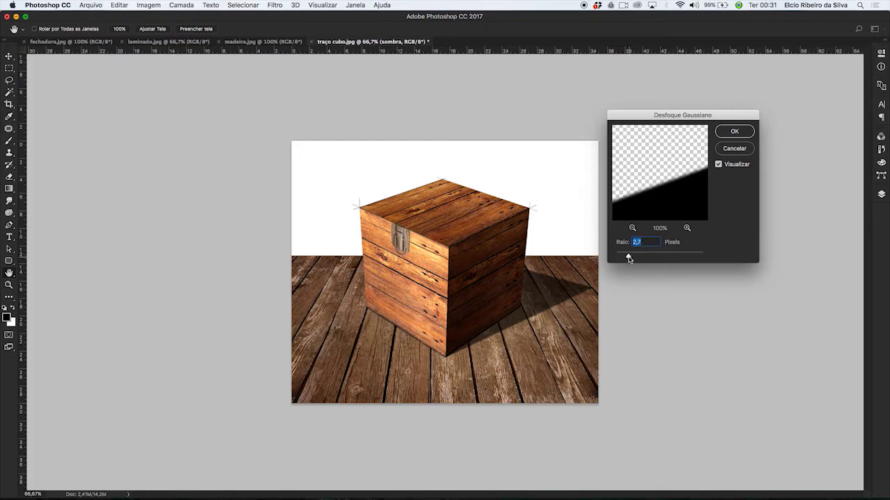
left_click_drag(629, 259, 627, 259)
left_click_drag(625, 257, 628, 259)
left_click(737, 132)
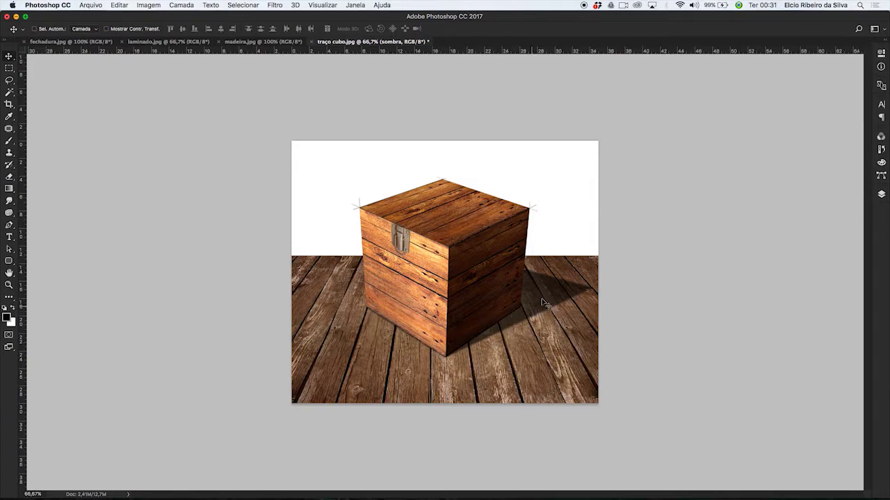
Step: Copy the laminado.jpg planks into the traço cubo.jpg document again, as a new layer directly above sombra and behind the box
left_click(881, 194)
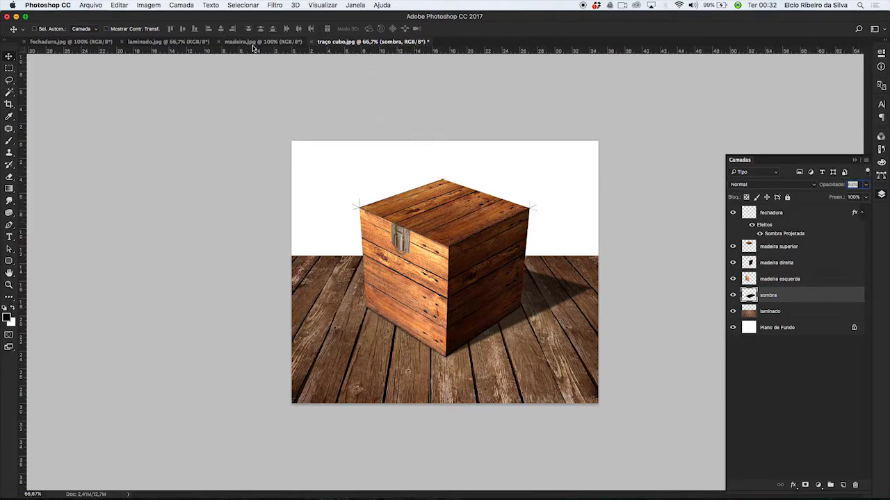
left_click(173, 42)
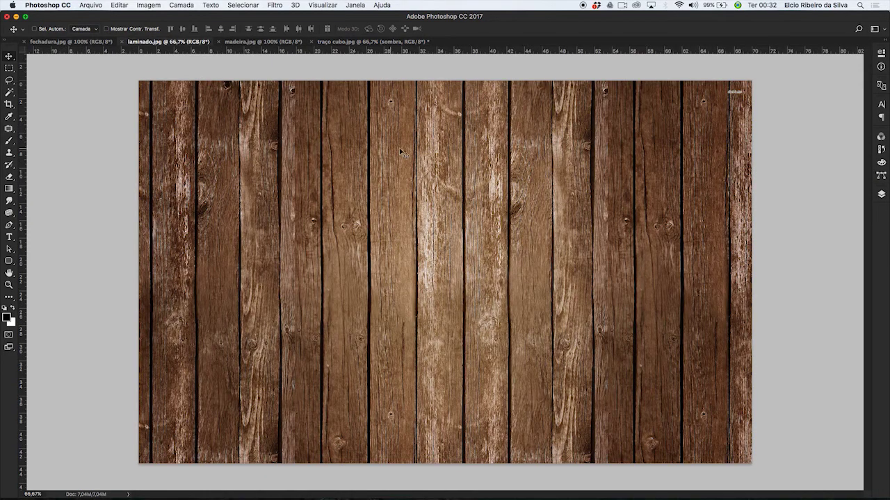
left_click_drag(395, 162, 366, 101)
left_click_drag(359, 175, 362, 182)
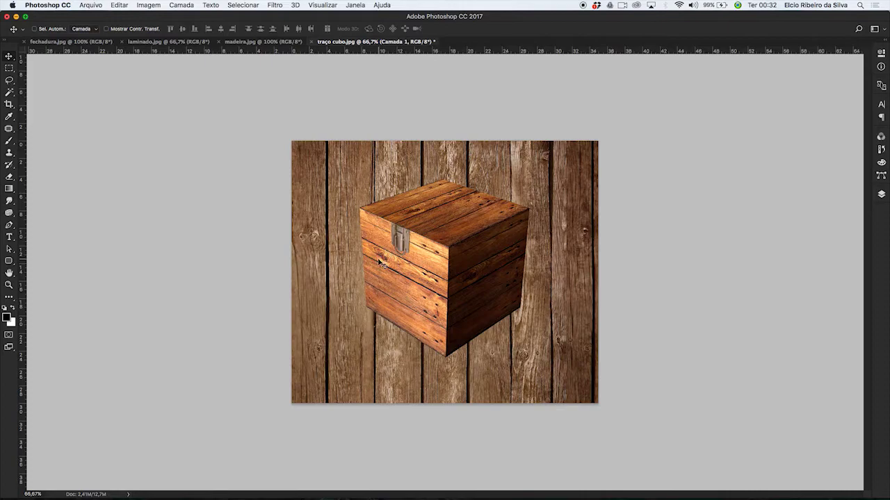
Step: Reposition the new plank layer over the canvas and compress it vertically to about 49%, so its lower edge meets the floor's back edge
left_click_drag(365, 376, 348, 262)
left_click_drag(326, 292, 349, 360)
left_click_drag(586, 243, 556, 289)
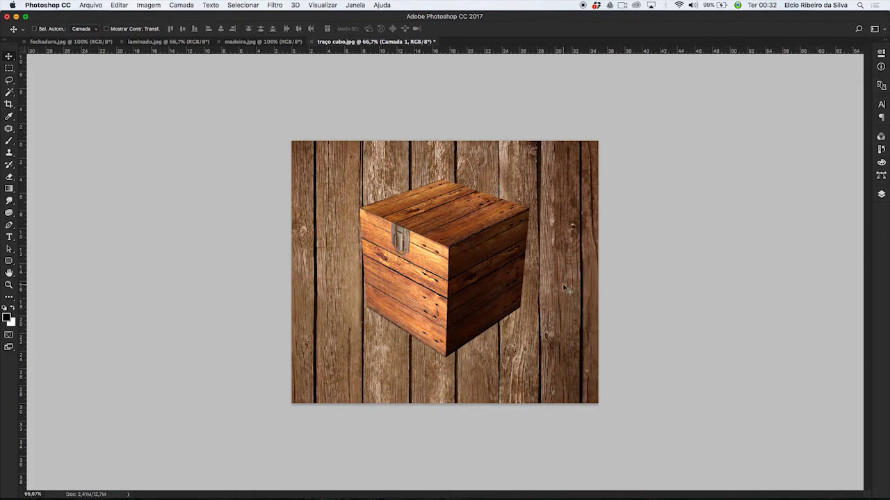
key("super+t")
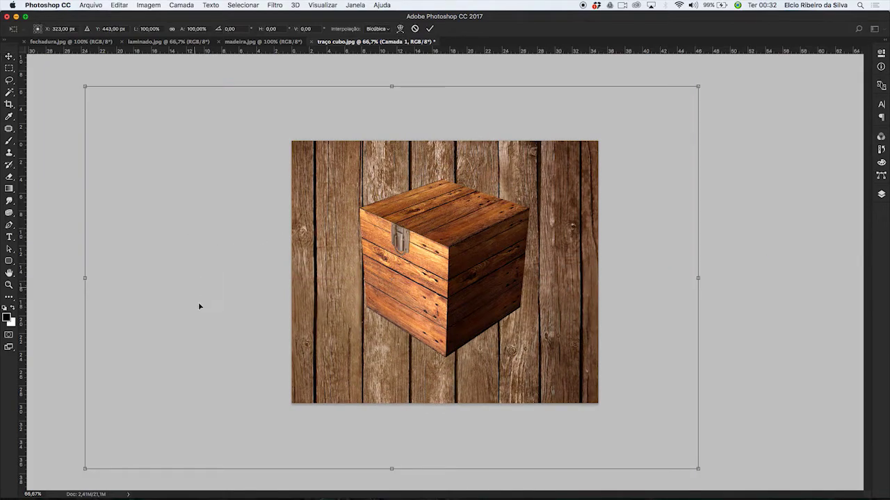
left_click_drag(222, 364, 255, 344)
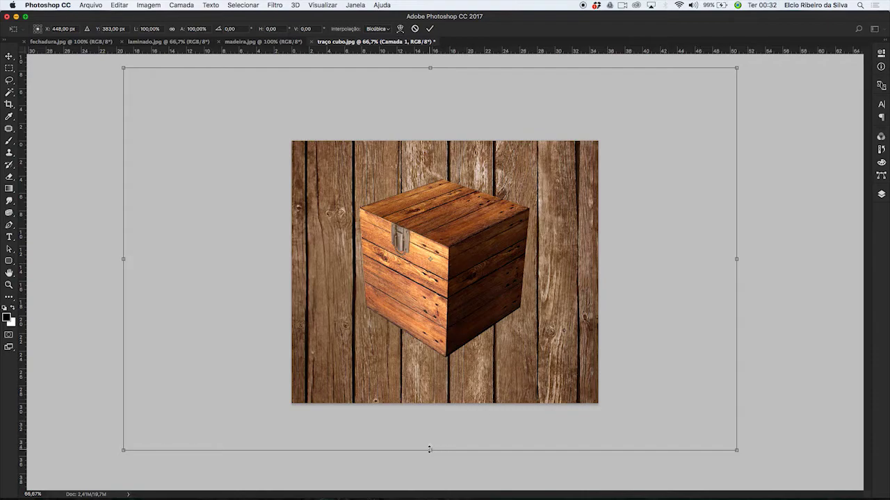
left_click_drag(430, 450, 440, 257)
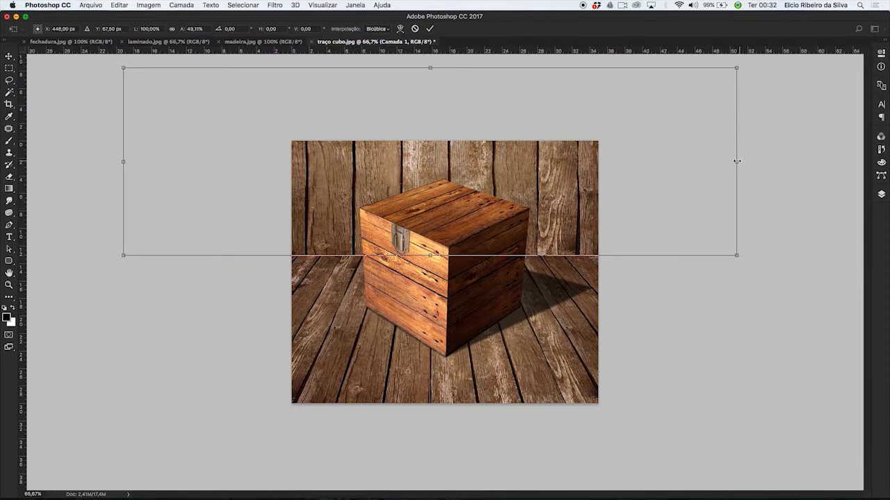
Step: Narrow the wall planks to 50% width to match the canvas sides, lower their upper edge to about 44% height, and apply the transform
left_click_drag(692, 167, 605, 182)
left_click_drag(137, 162, 289, 184)
left_click_drag(606, 162, 602, 162)
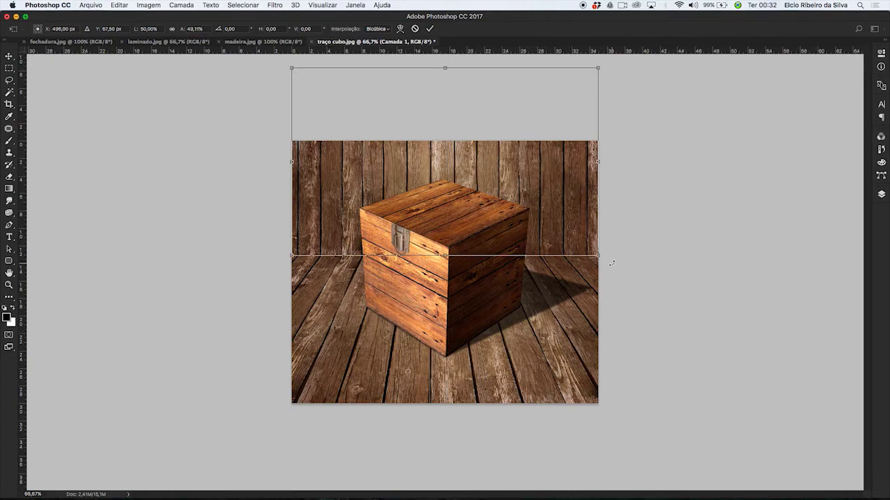
left_click_drag(445, 67, 447, 87)
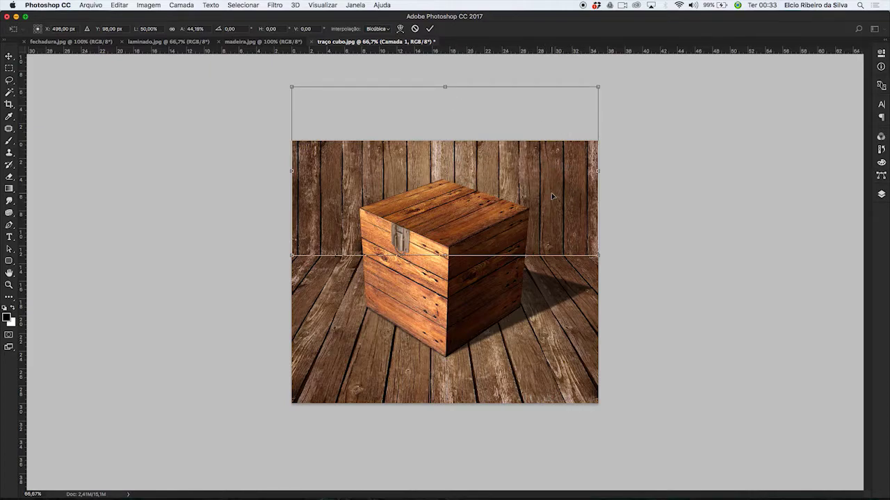
key("Return")
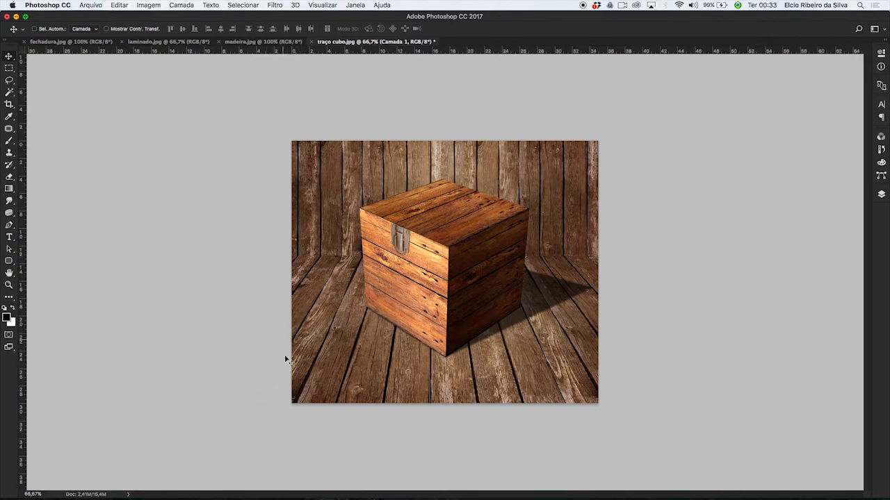
Step: Rename the wall planks layer as laminado parede
left_click(879, 196)
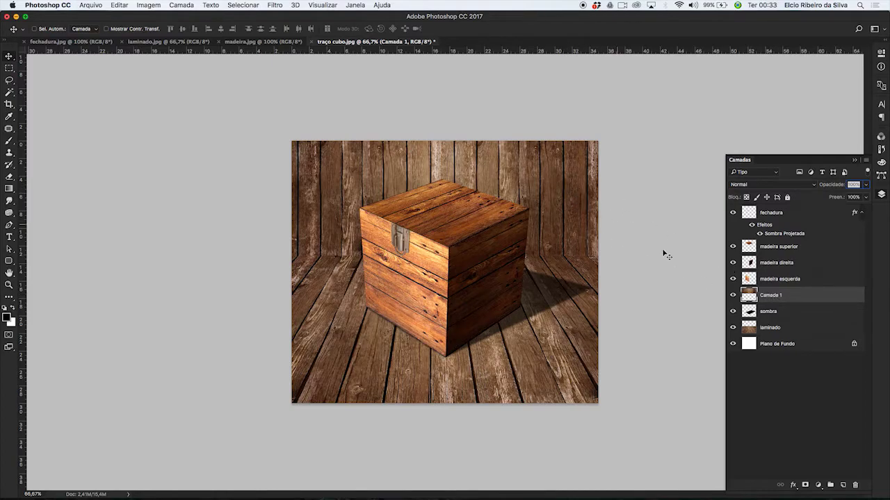
double_click(770, 296)
type("laminado parede")
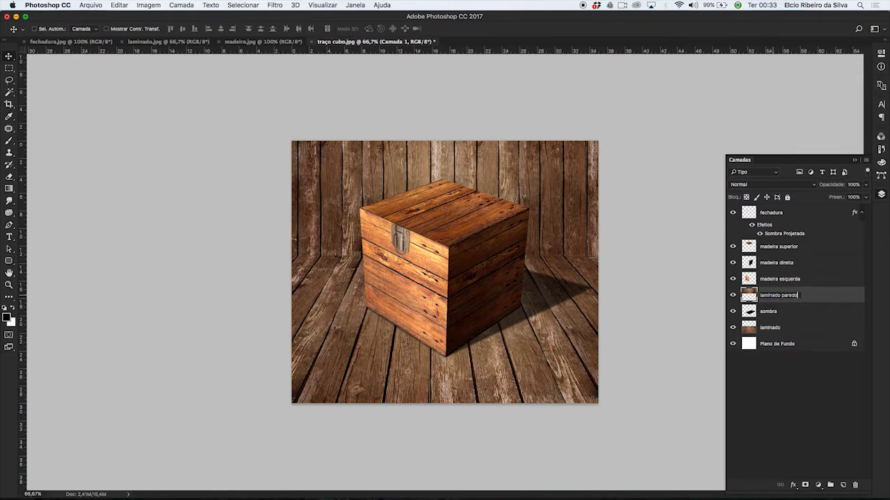
key("Return")
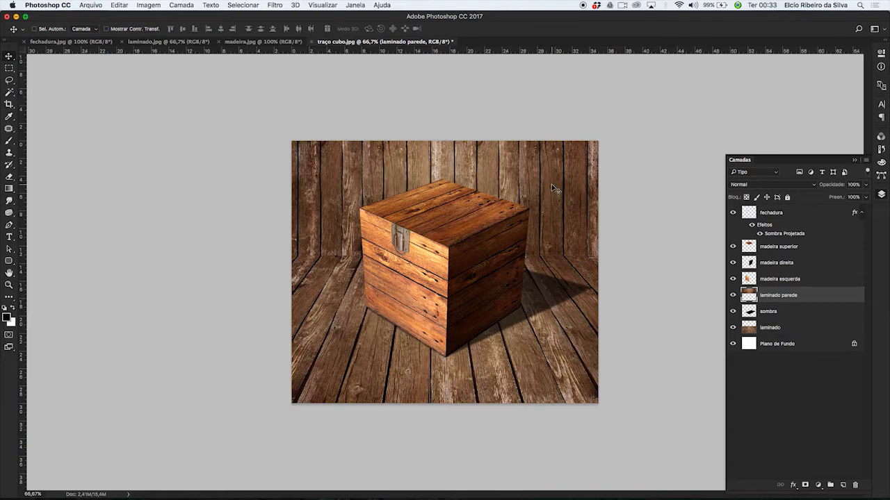
Step: Darken the laminado parede layer with Levels by lowering the white output level to roughly 120
left_click(148, 6)
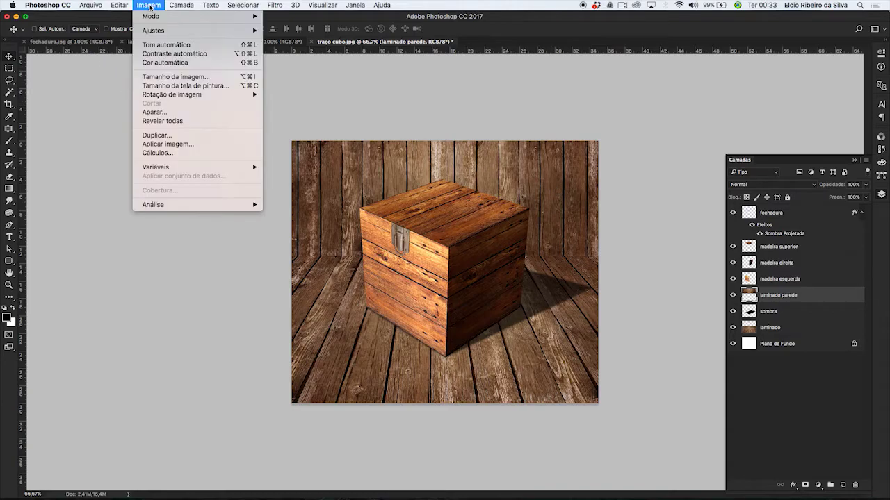
mouse_move(206, 30)
left_click(320, 41)
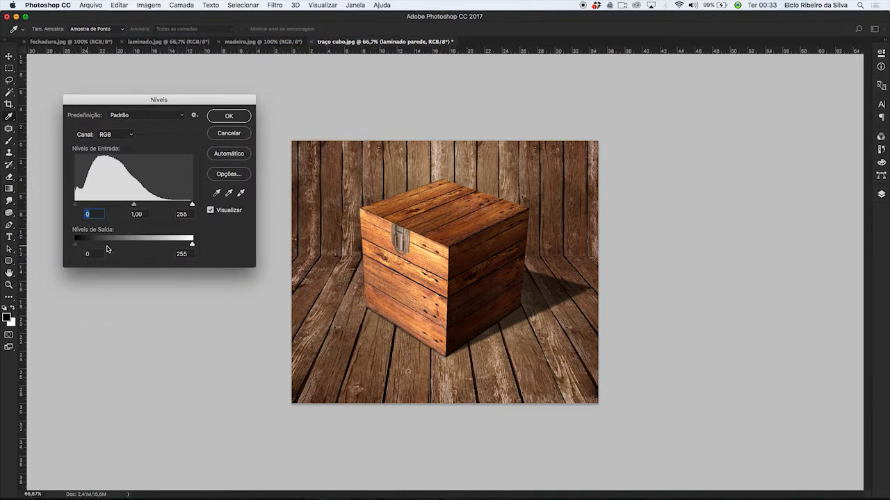
left_click_drag(192, 245, 128, 257)
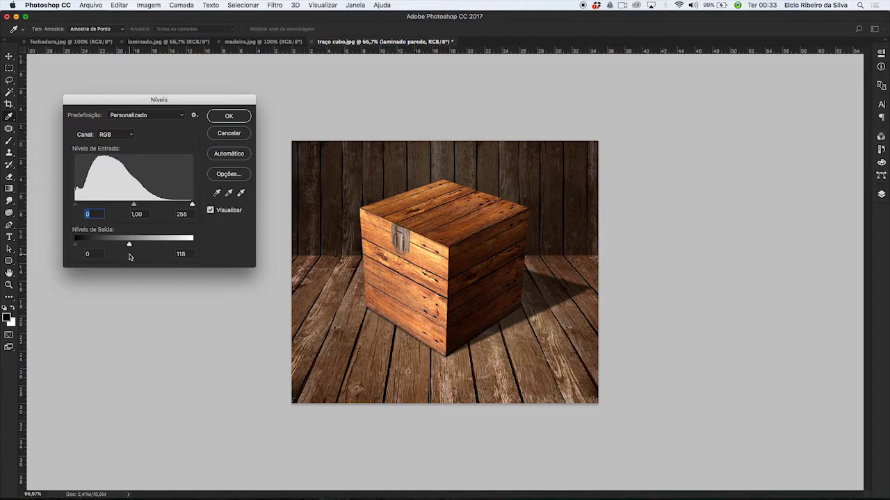
left_click_drag(130, 257, 134, 257)
left_click(234, 120)
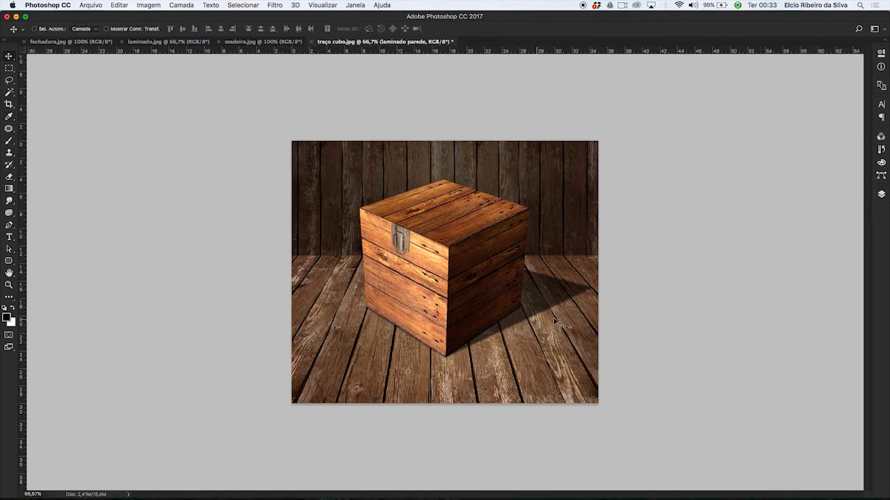
Step: Hide every layer above Plano de Fundo to view the original cube sketch, and select the background layer
left_click(876, 194)
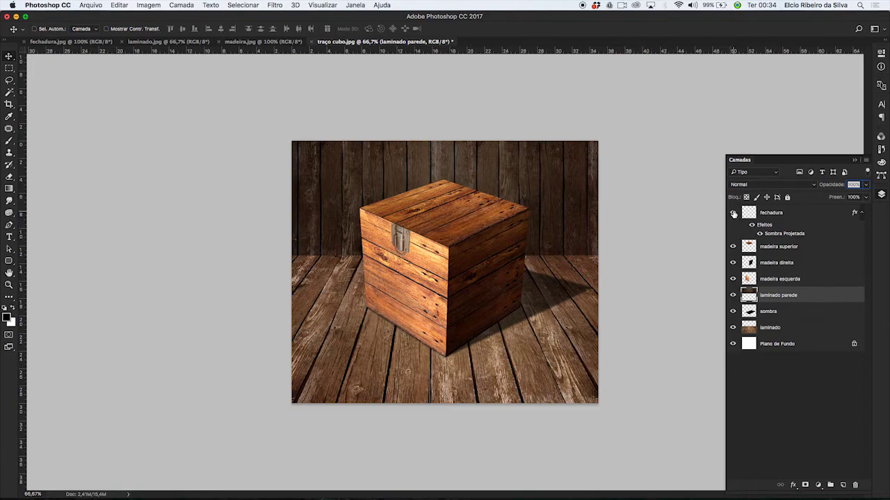
left_click_drag(734, 214, 731, 353)
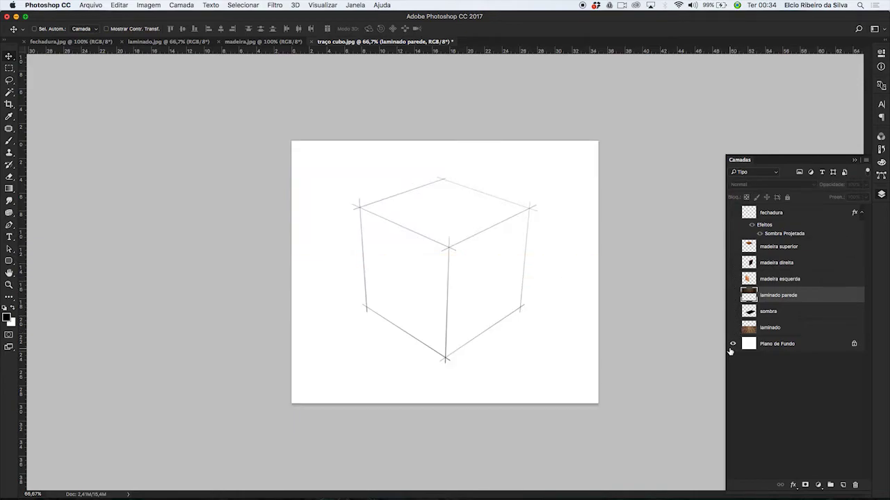
left_click(770, 350)
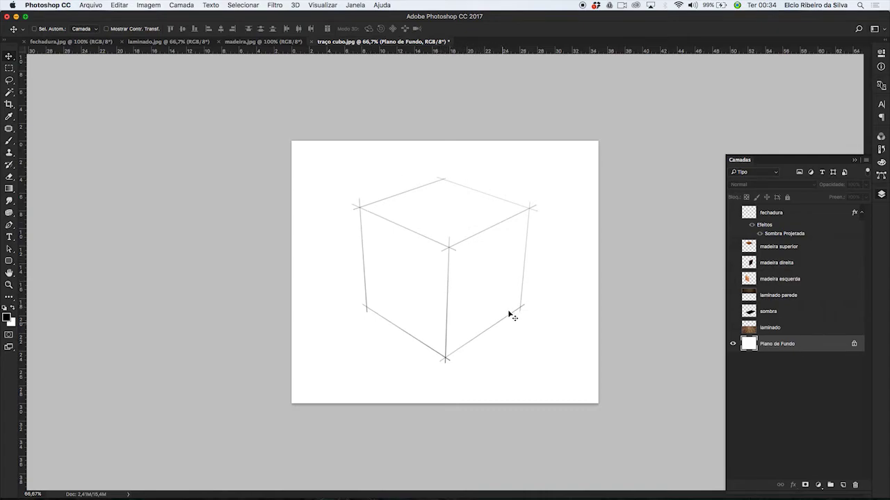
Step: Show the hidden layers one by one from laminado up to fechadura to review how the scene is built
left_click(732, 327)
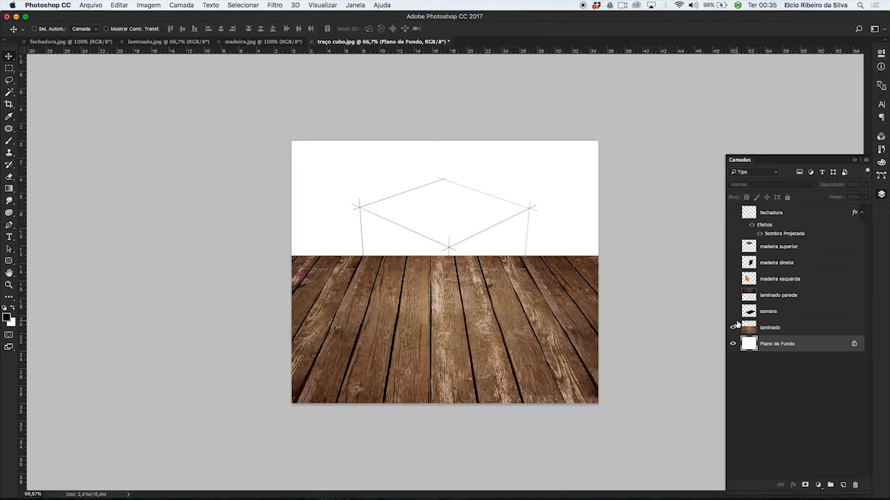
left_click(733, 312)
left_click(732, 295)
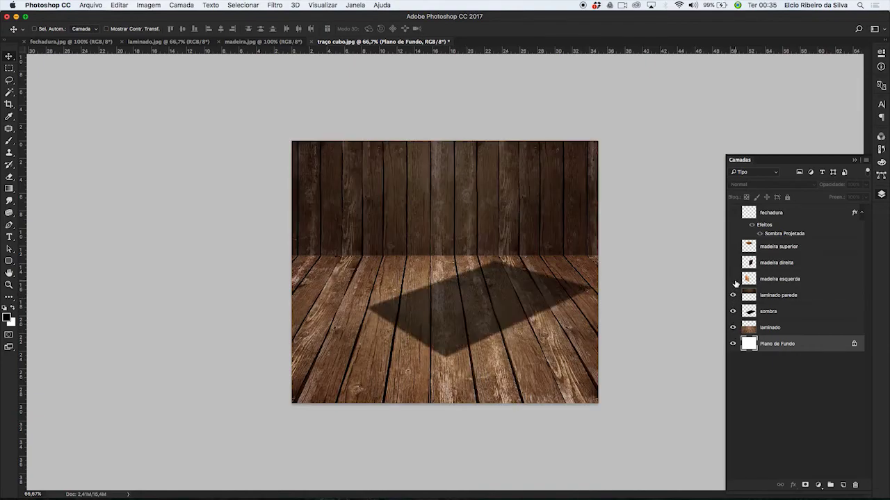
left_click(732, 279)
left_click(733, 263)
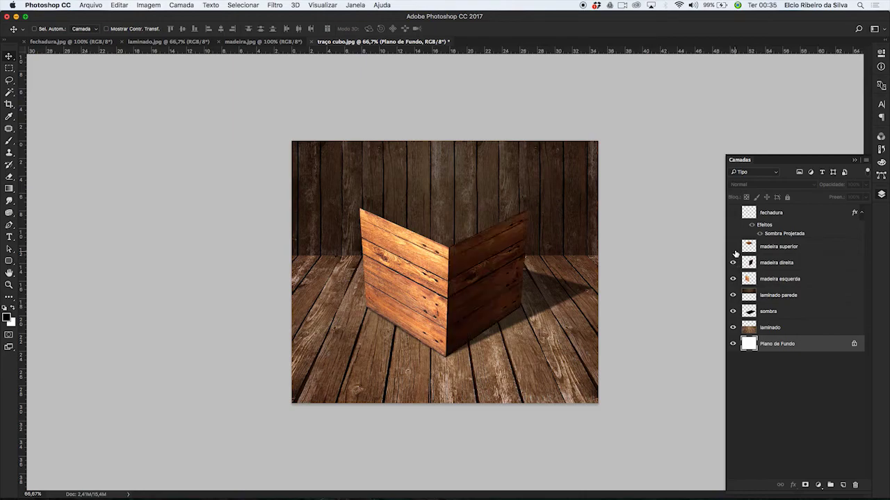
left_click(733, 247)
left_click(733, 213)
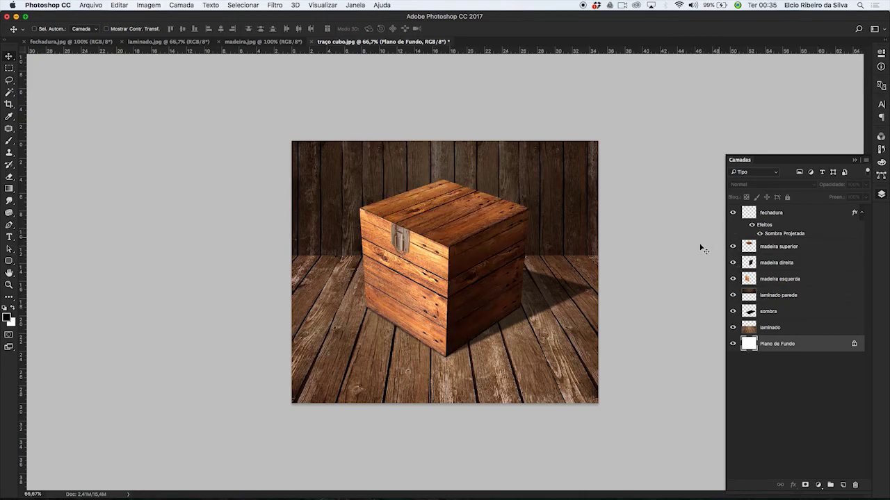